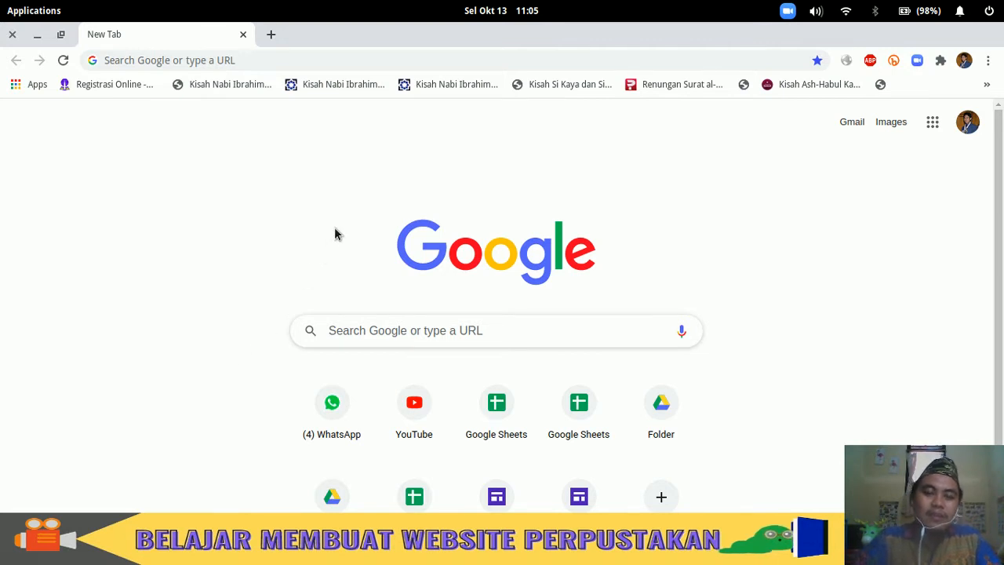
- Search the web for "google sites" and open the New Google Sites result
click(192, 63)
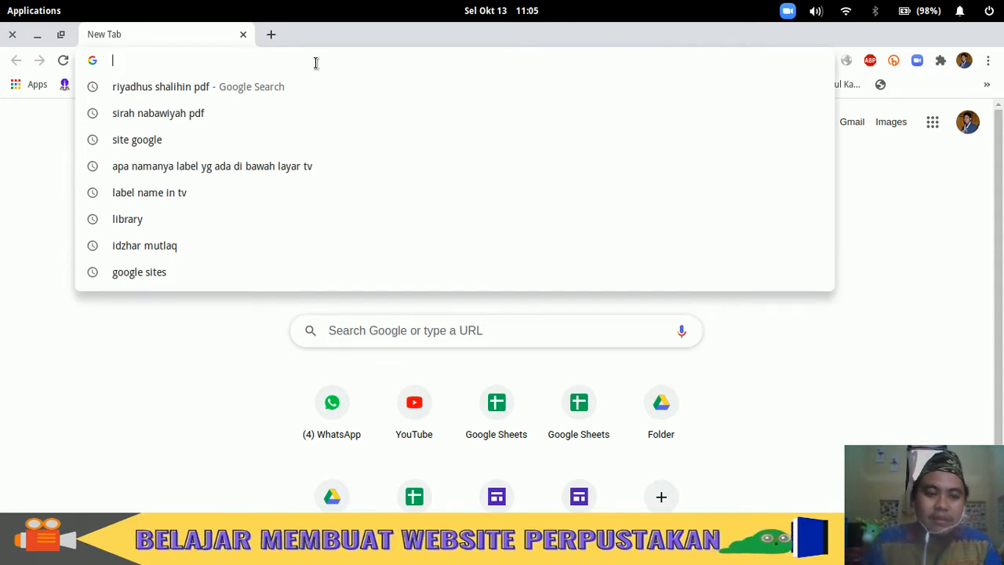
text(google site)
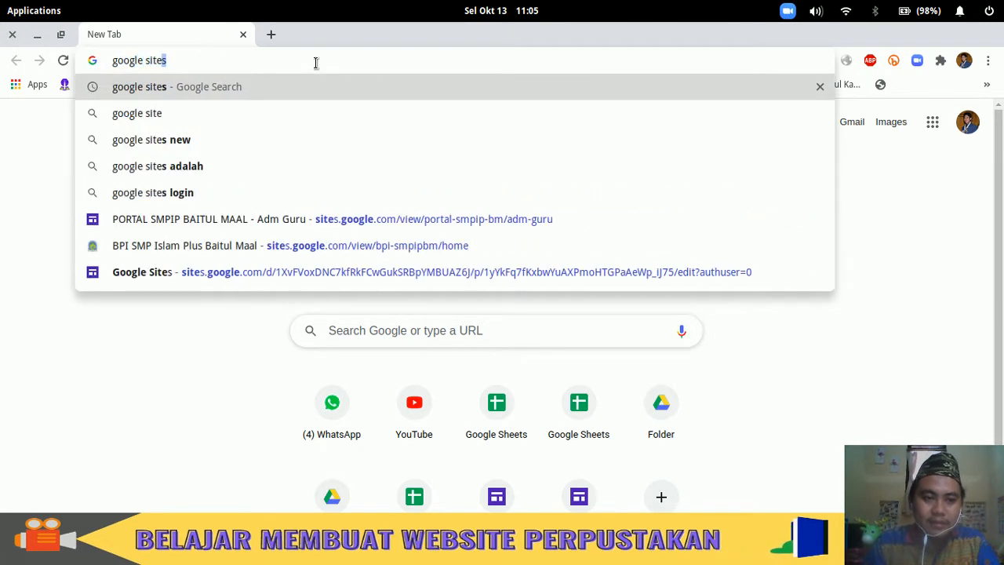
key(Return)
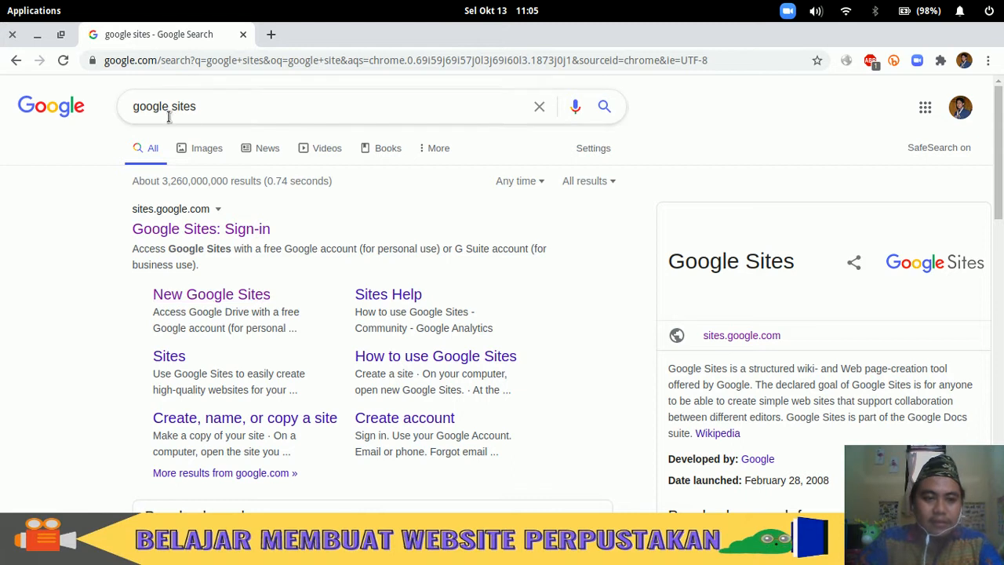
click(240, 295)
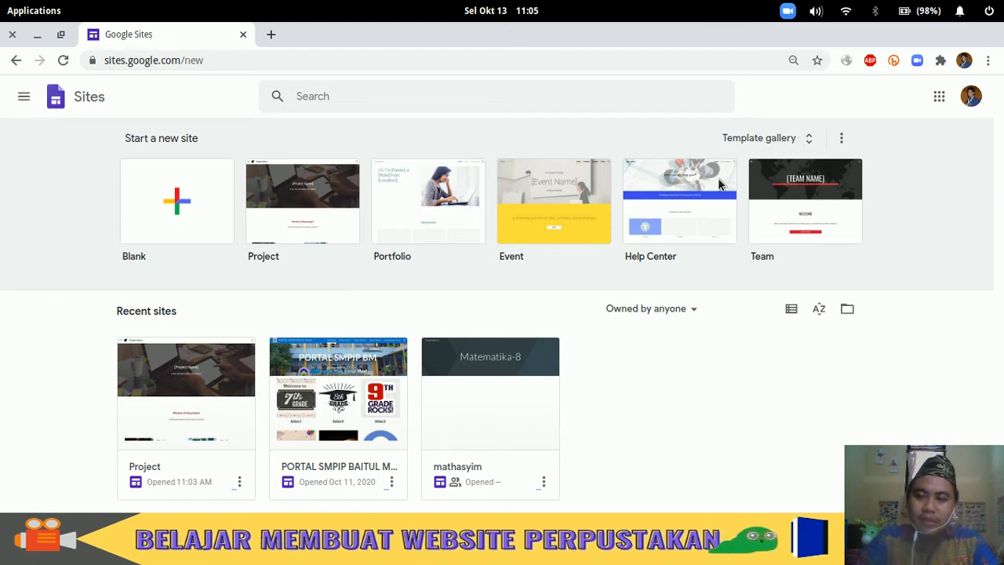
- Create a blank site from the template gallery and name it "Perpustakaan Digital SMPIP Baitul Maal", including the site name in the header
click(807, 140)
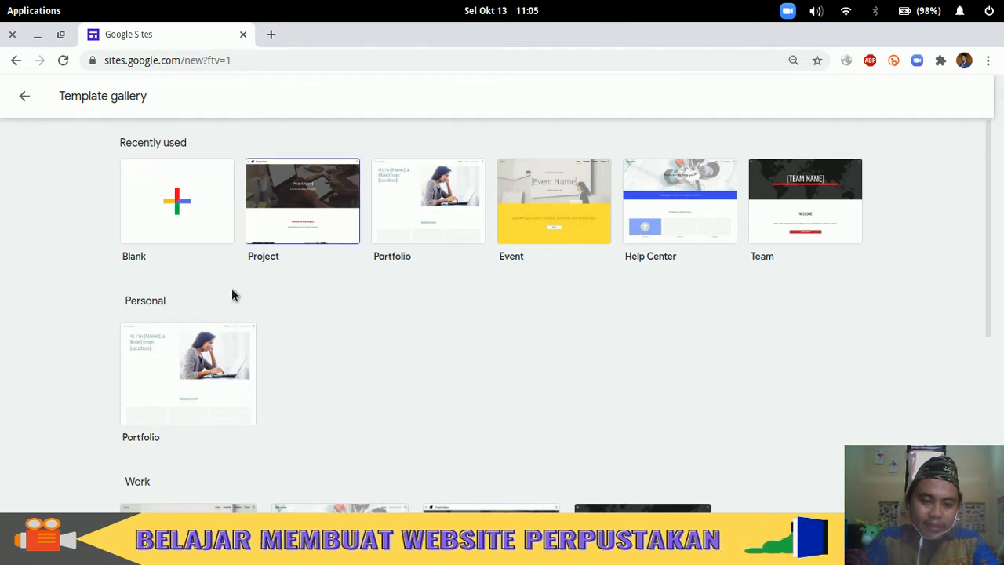
click(159, 240)
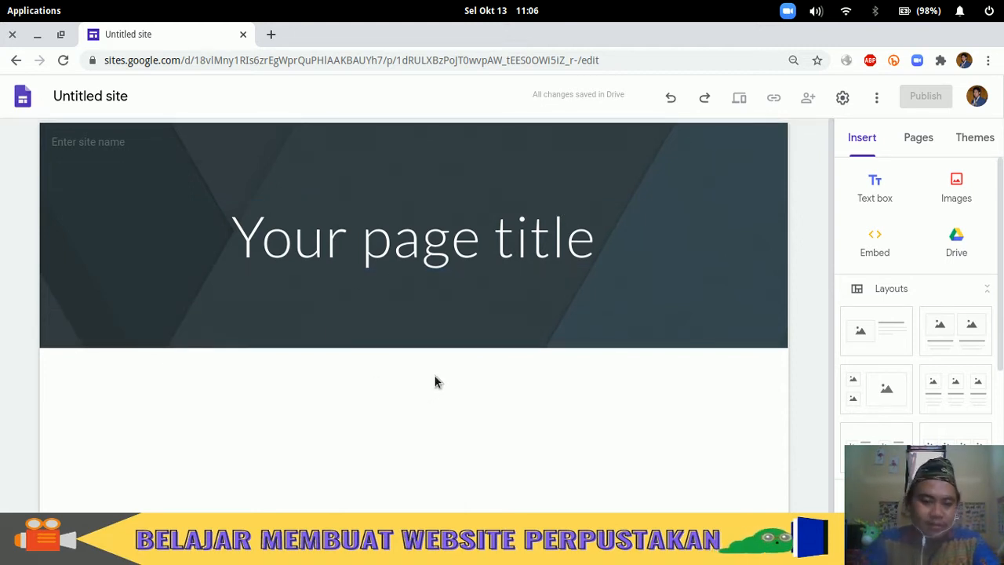
click(142, 102)
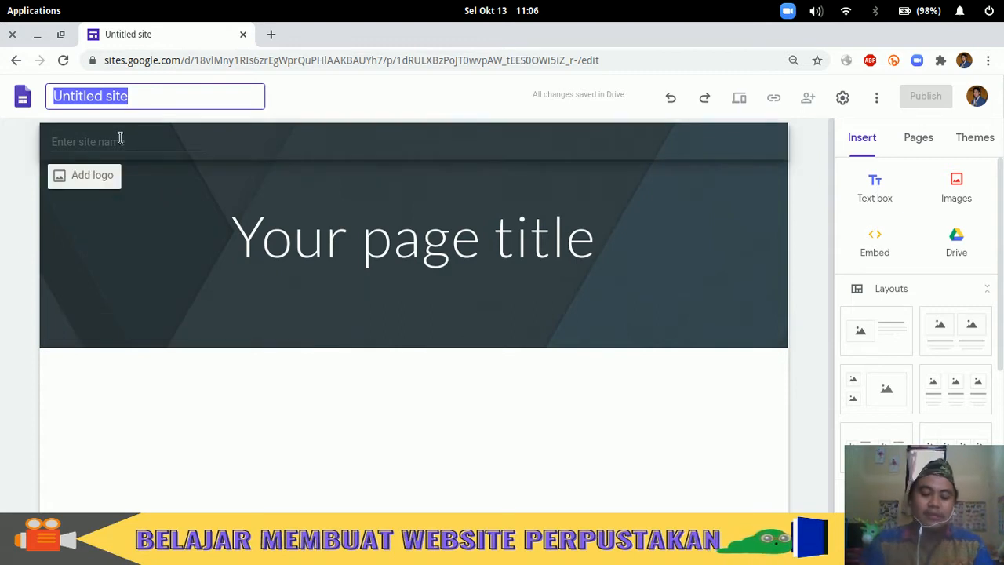
text(Per)
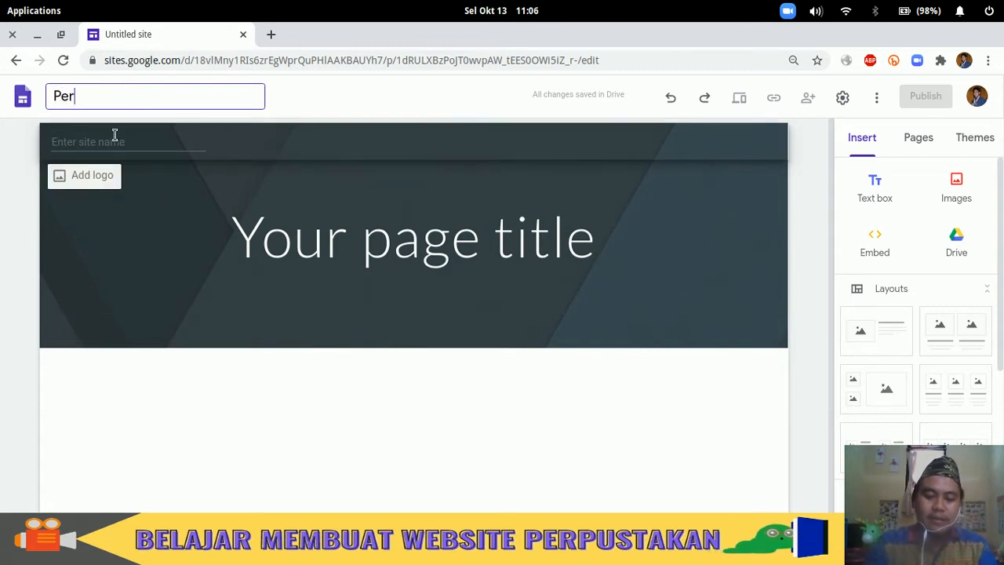
text(pustakaan Digital SMPI)
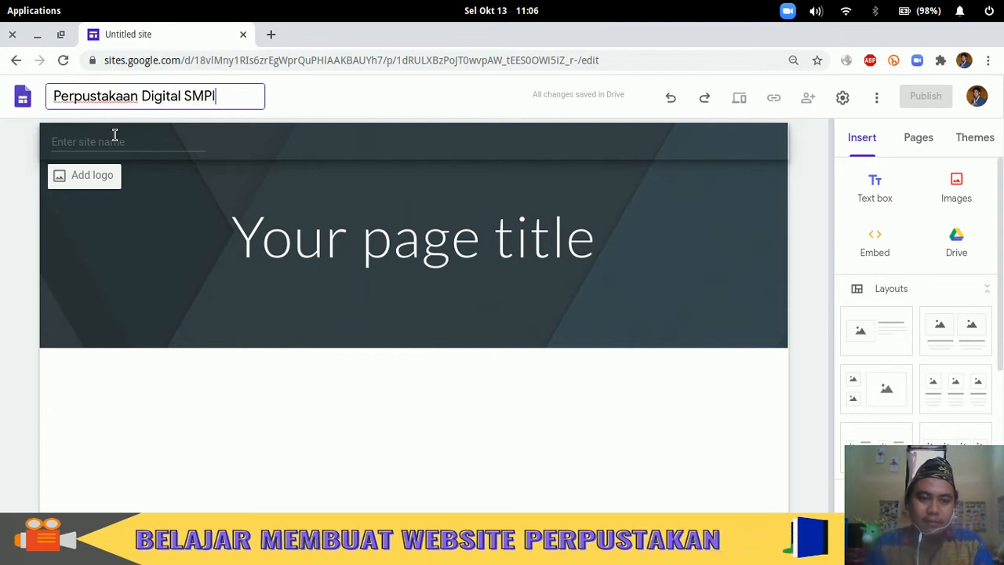
text(P Baitul Maal)
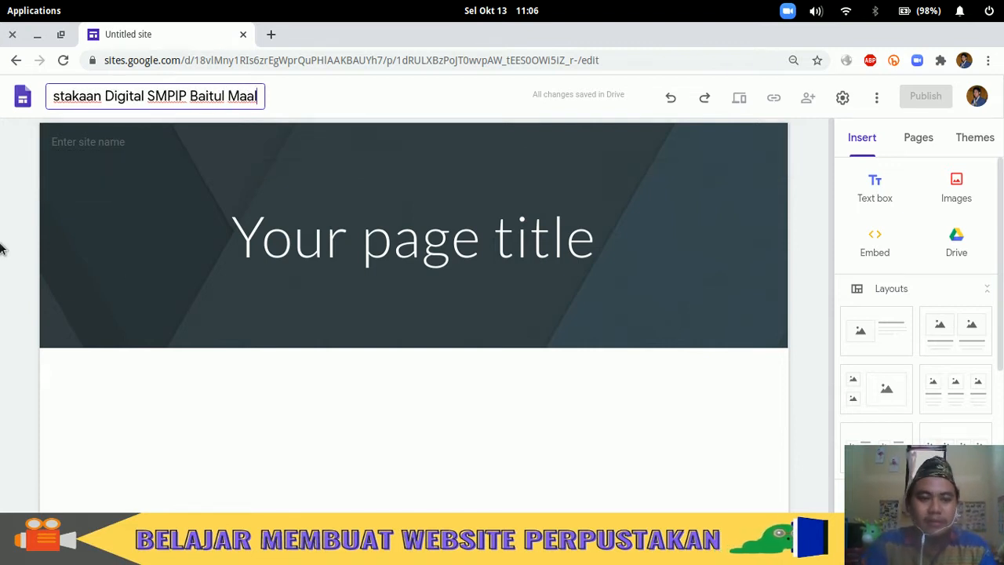
key(Return)
click(263, 142)
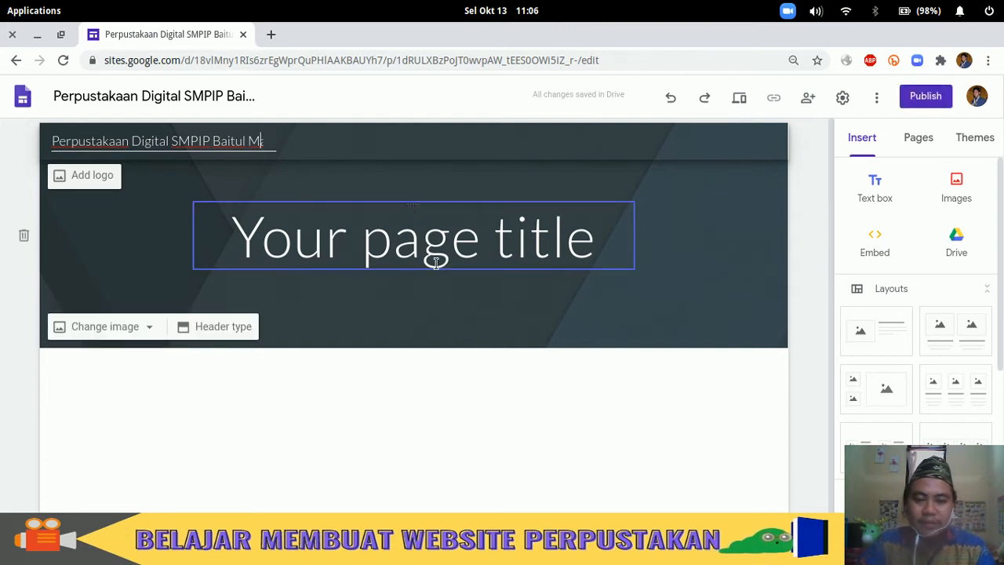
- Change the page header's background to the gallery photo of a bright desk with a laptop, papers and a cup
click(596, 239)
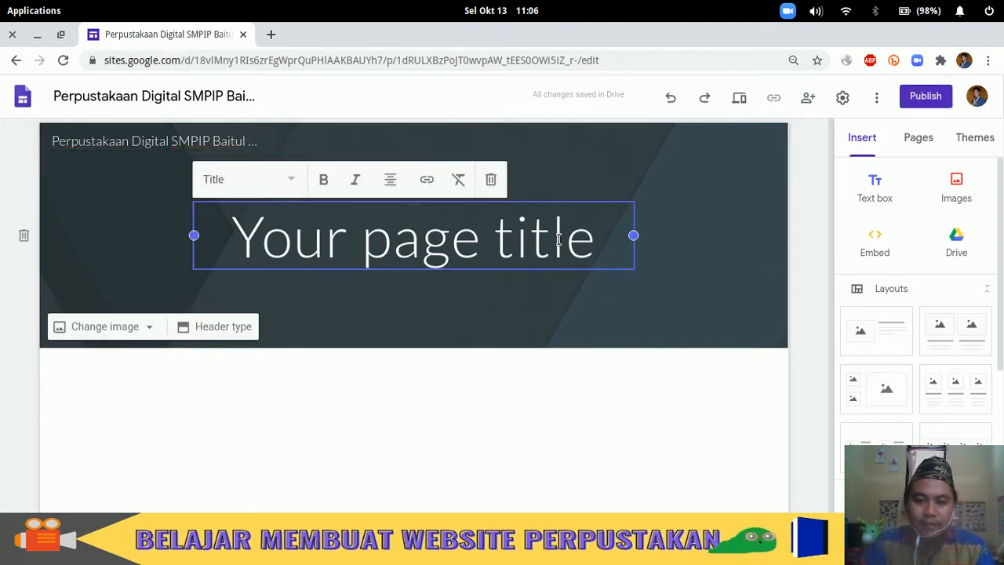
click(698, 209)
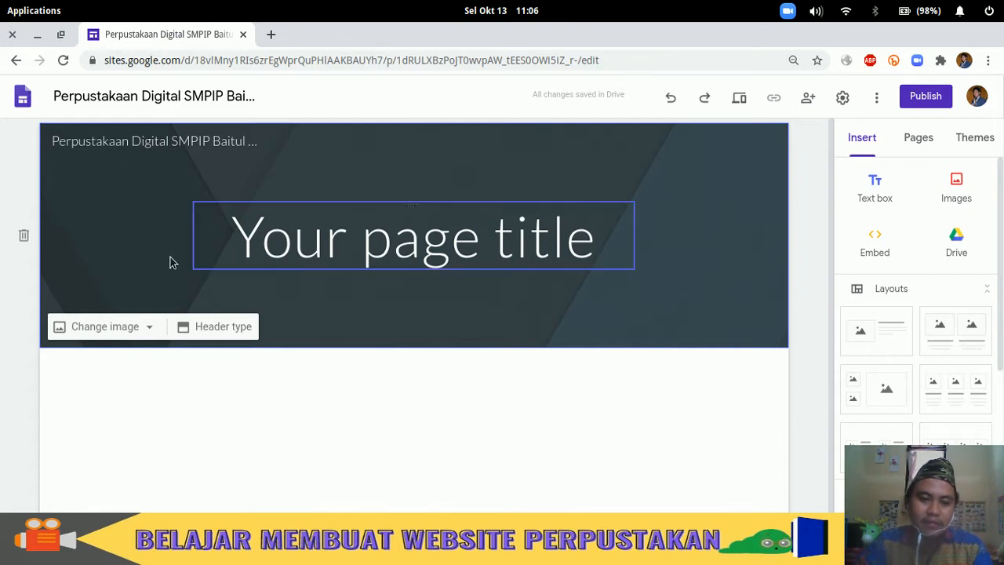
click(121, 327)
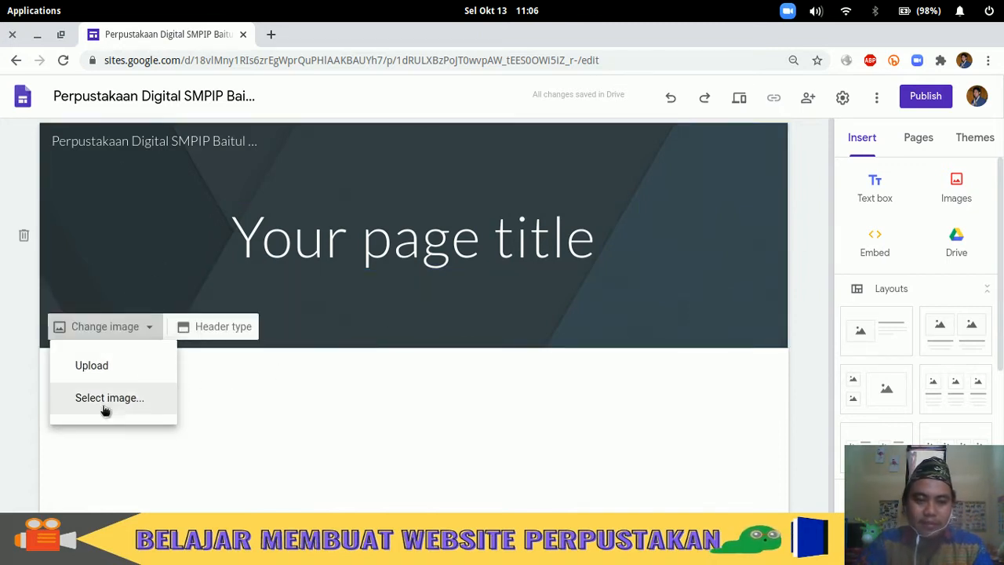
click(112, 401)
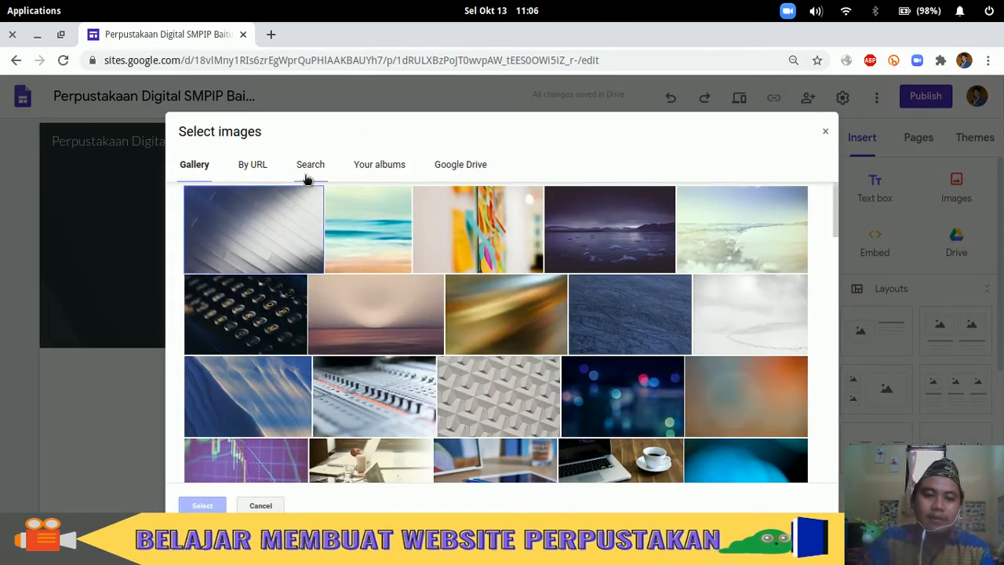
scroll(441, 218, down, 3)
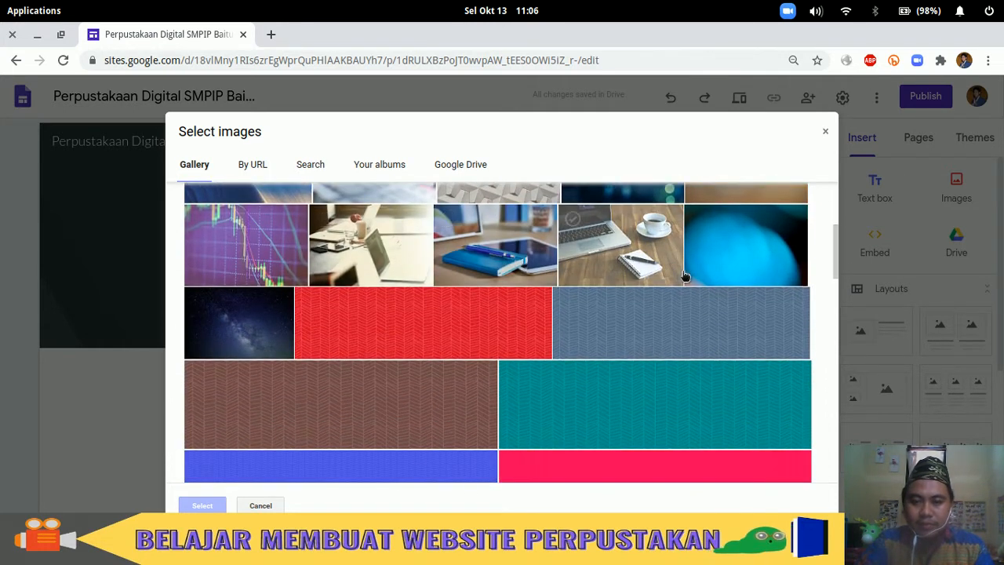
scroll(488, 265, up, 1)
scroll(488, 265, up, 3)
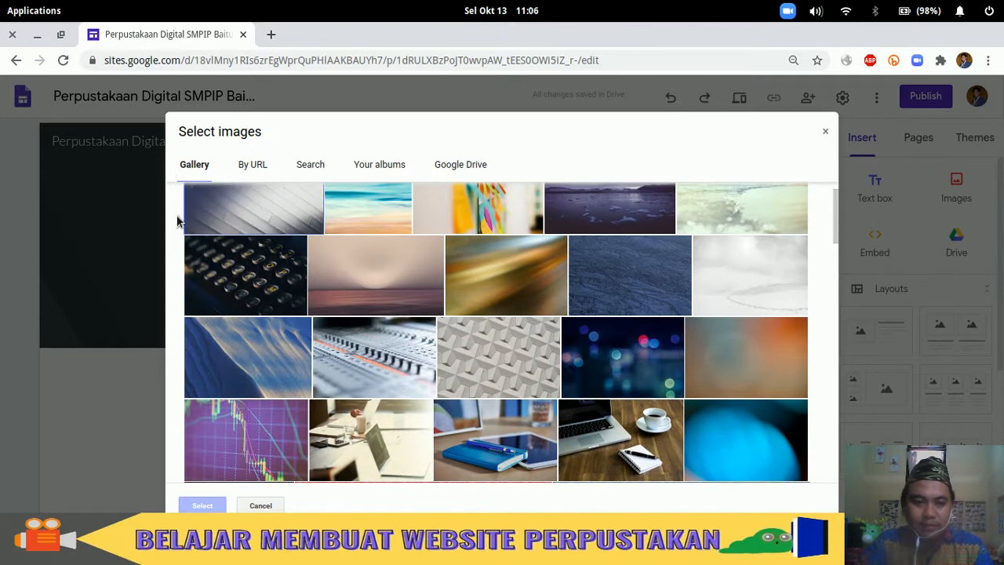
scroll(463, 286, down, 6)
scroll(462, 286, down, 2)
scroll(464, 287, up, 8)
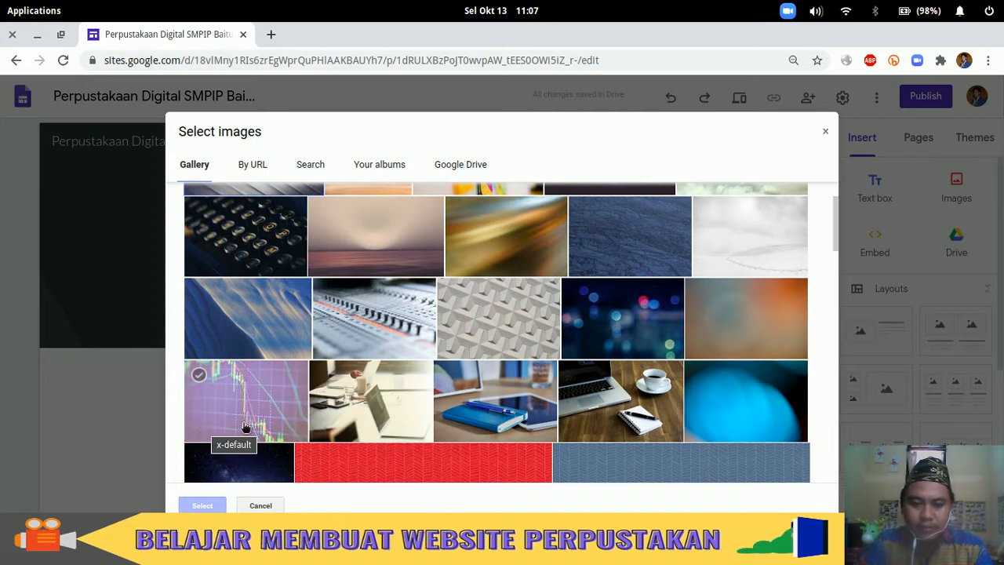
click(385, 409)
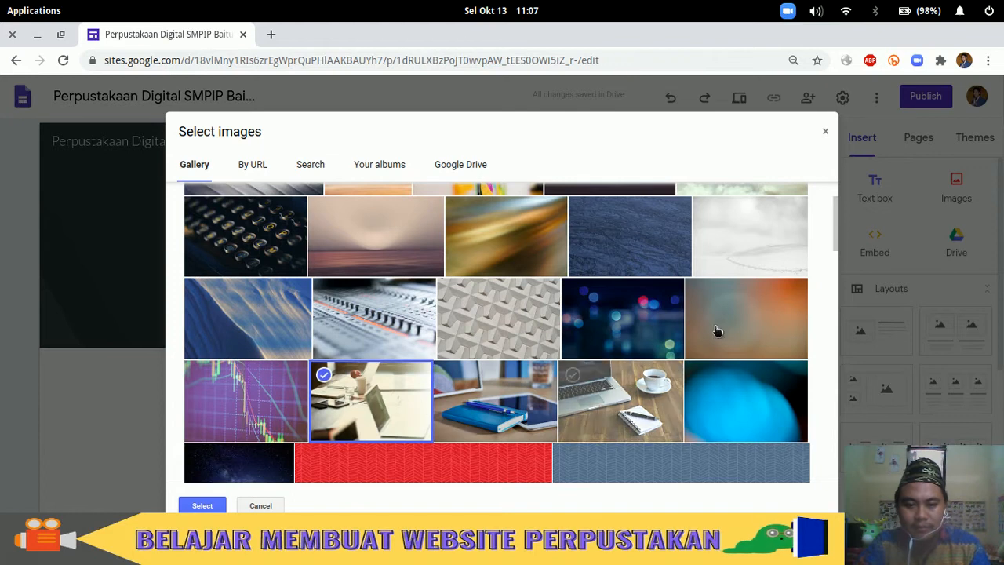
click(202, 505)
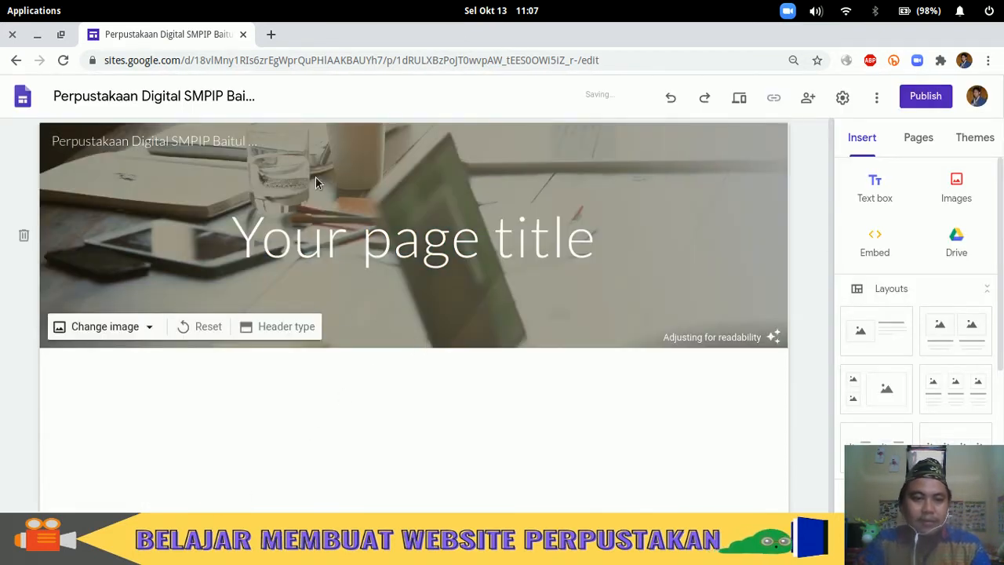
- Undo the header's readability adjustment and replace the placeholder page title with "Perpustakaan Digital SMPIP Baitul Maal"
drag(239, 225, 656, 252)
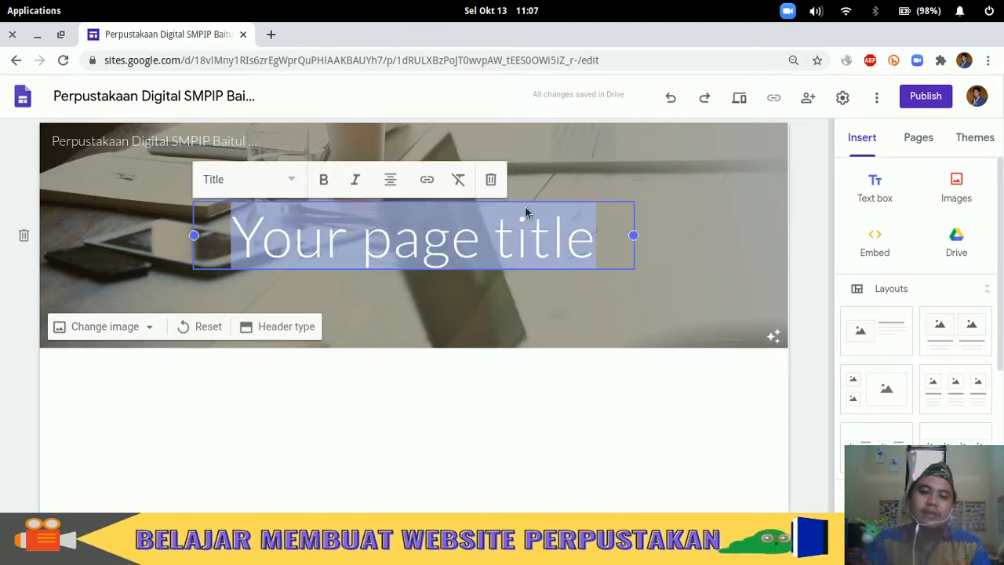
key(ctrl+z)
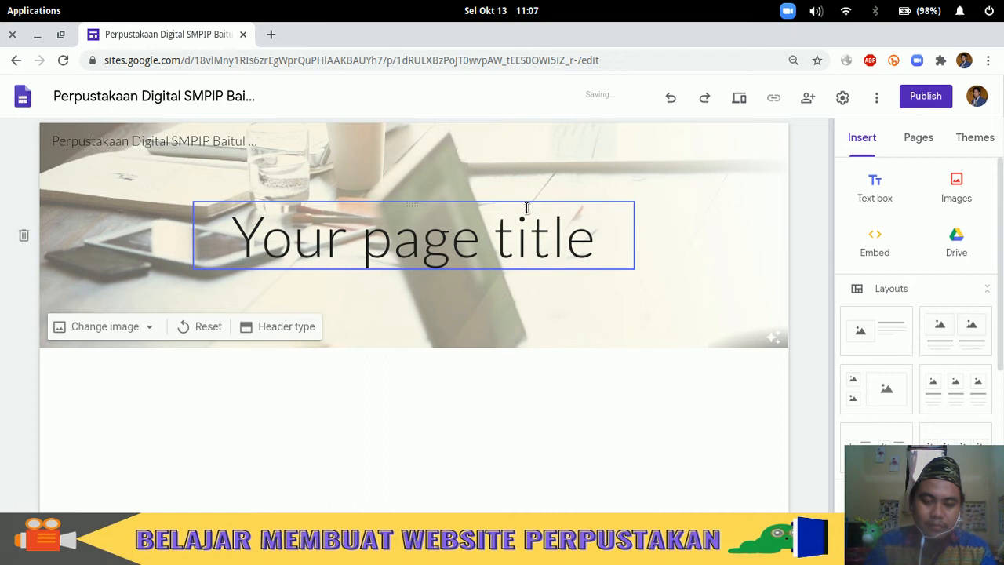
drag(604, 229, 207, 232)
text(Per)
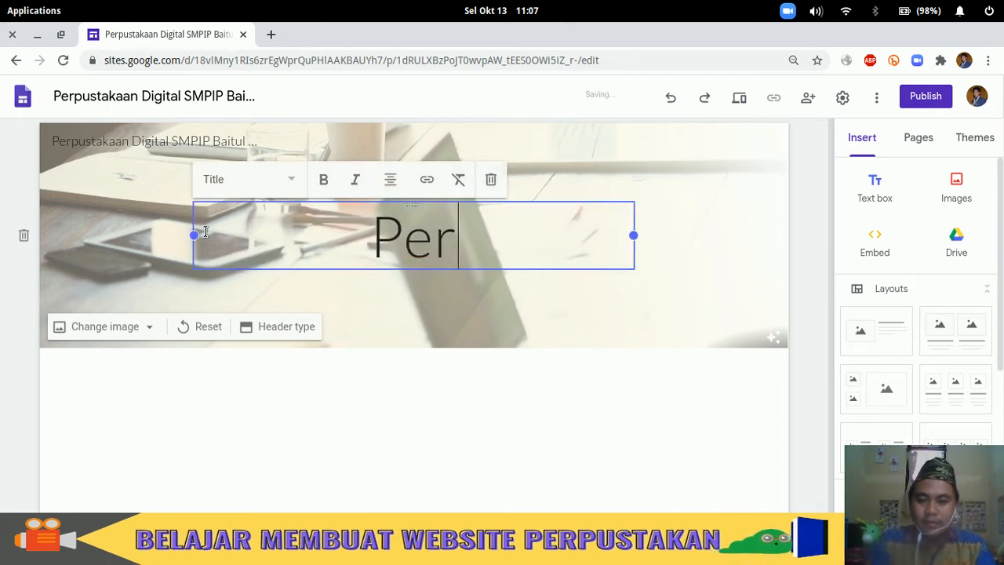
text(pustakaa)
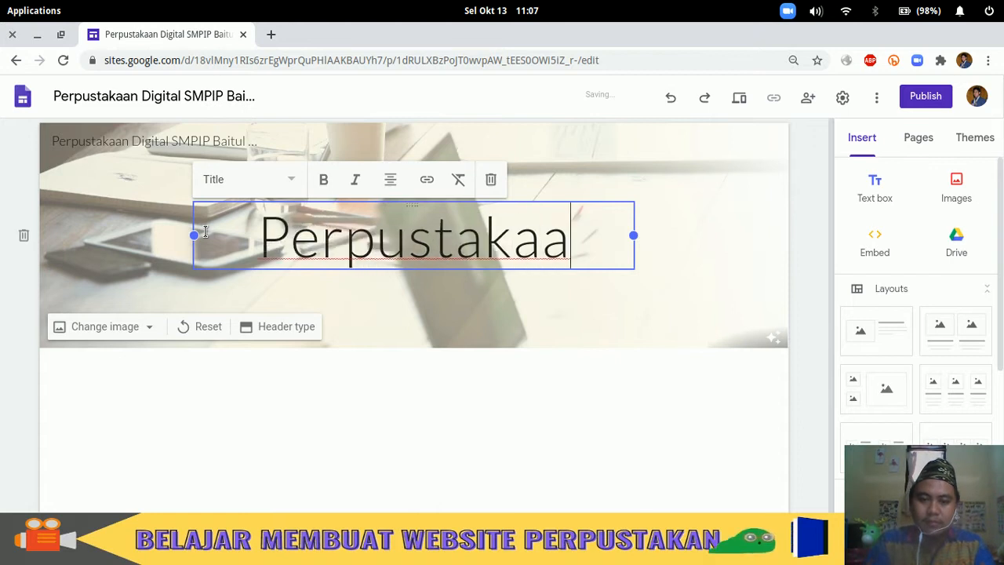
text(n Digita)
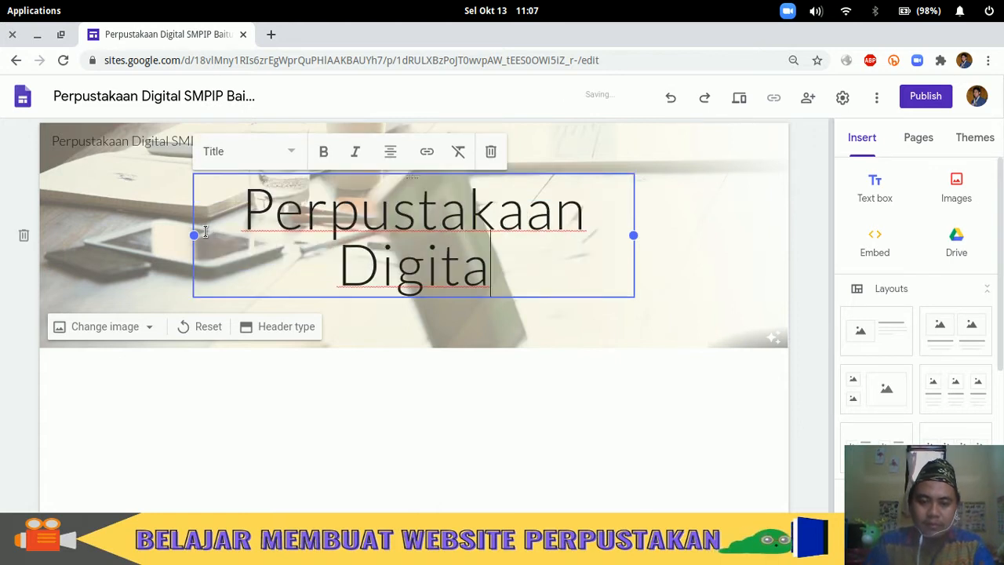
text(l SMPIP )
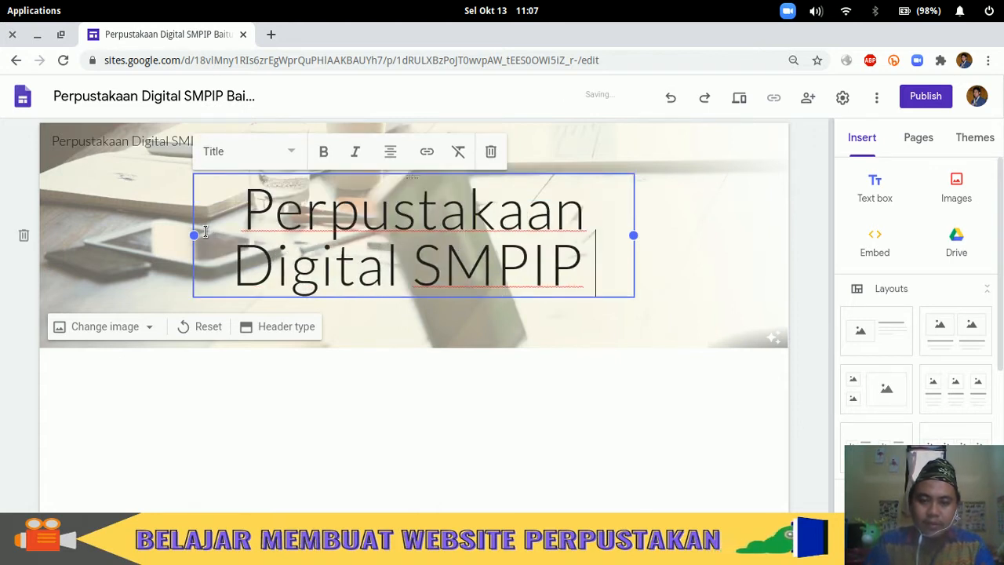
text(Baitul maal)
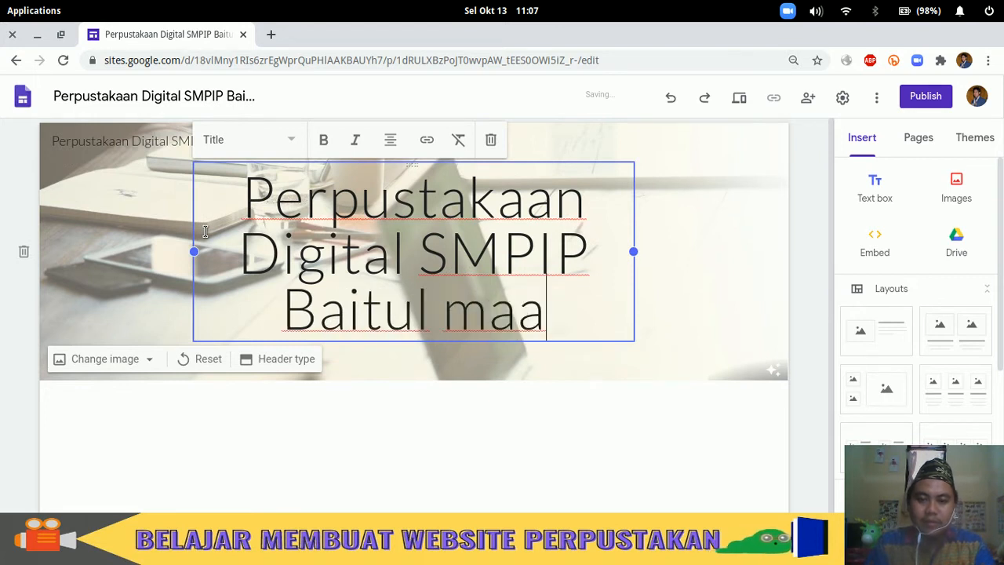
key(BackSpace)
key(BackSpace)
key(BackSpace)
key(BackSpace)
key(BackSpace)
text(Maal)
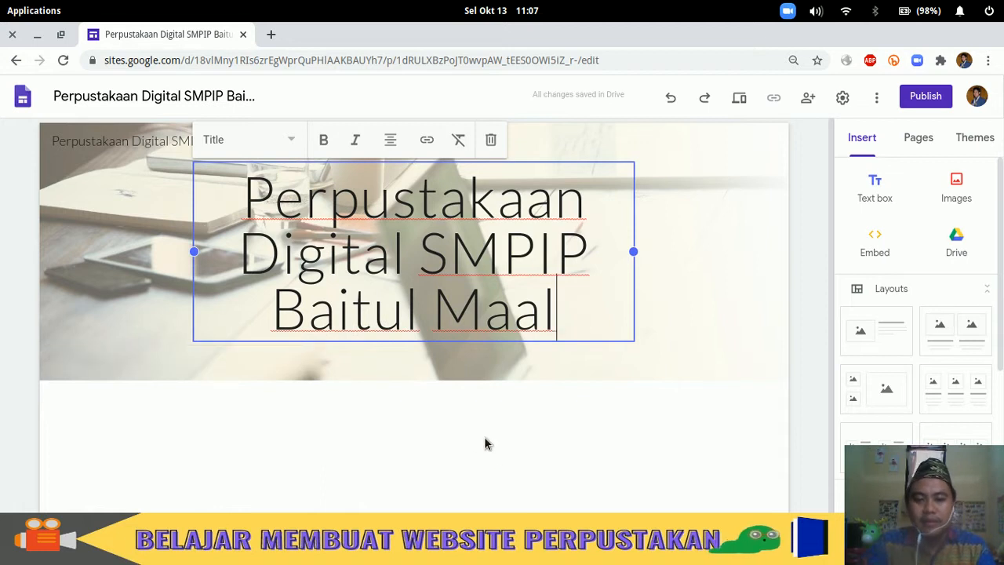
click(493, 416)
click(514, 329)
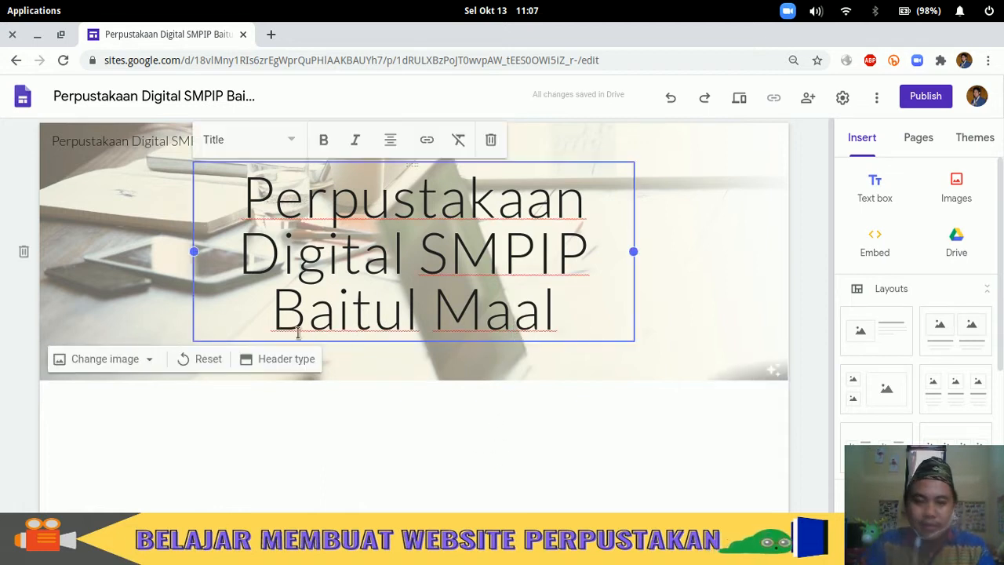
mouse_move(69, 352)
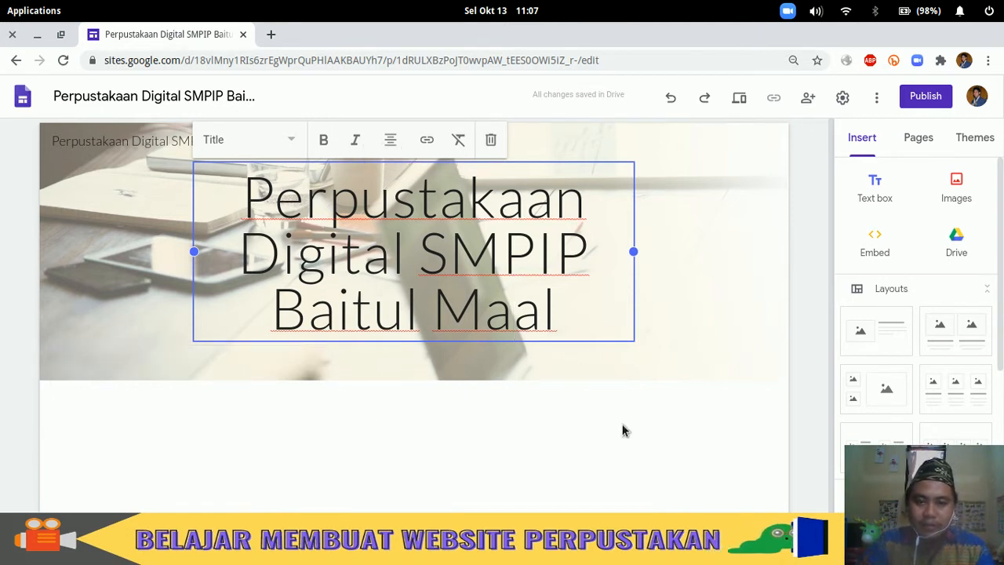
click(496, 424)
mouse_move(136, 182)
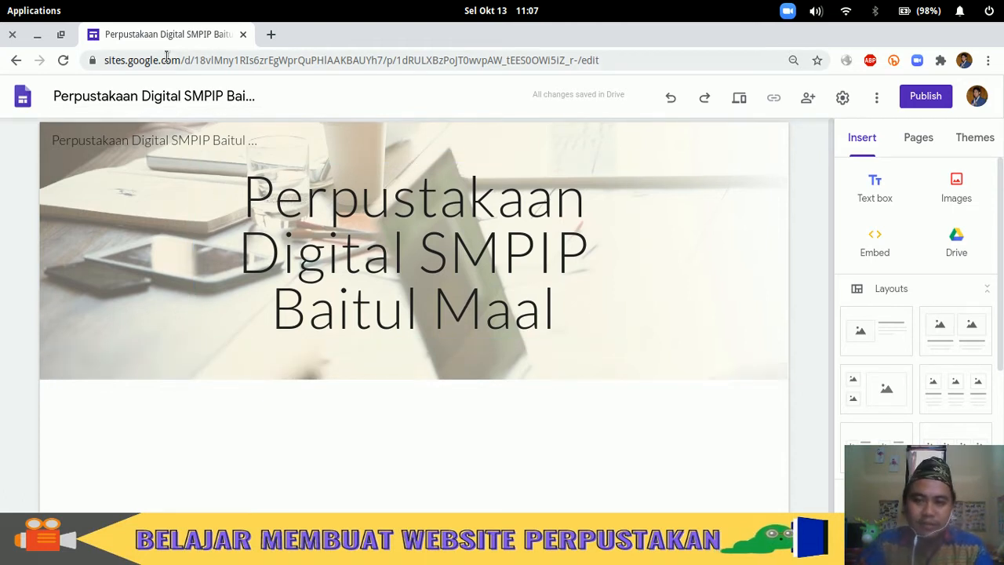
- Search the web for "google drive" in a new browser tab and try the google.co.id Google Drive result
click(268, 35)
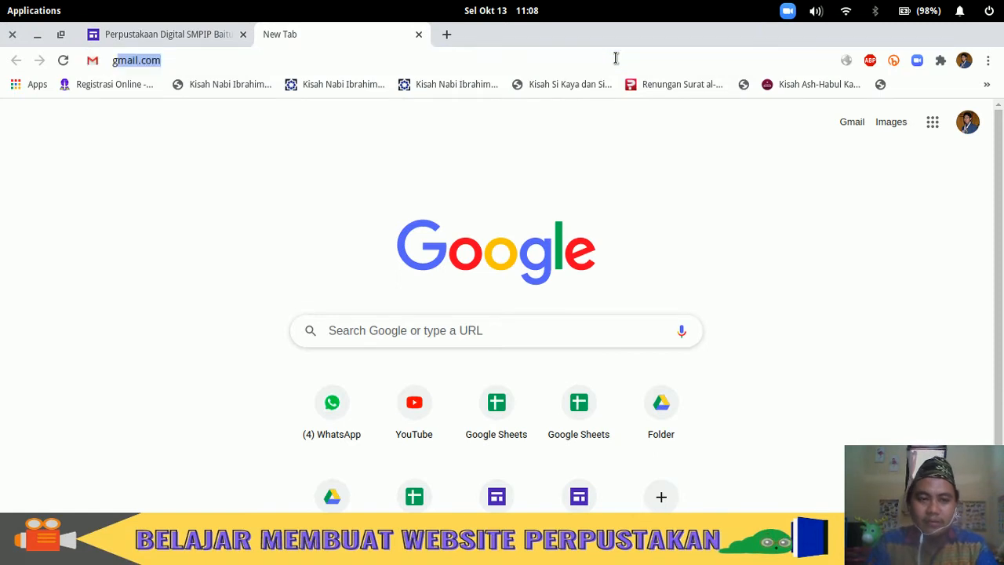
text(goog)
key(BackSpace)
text(le )
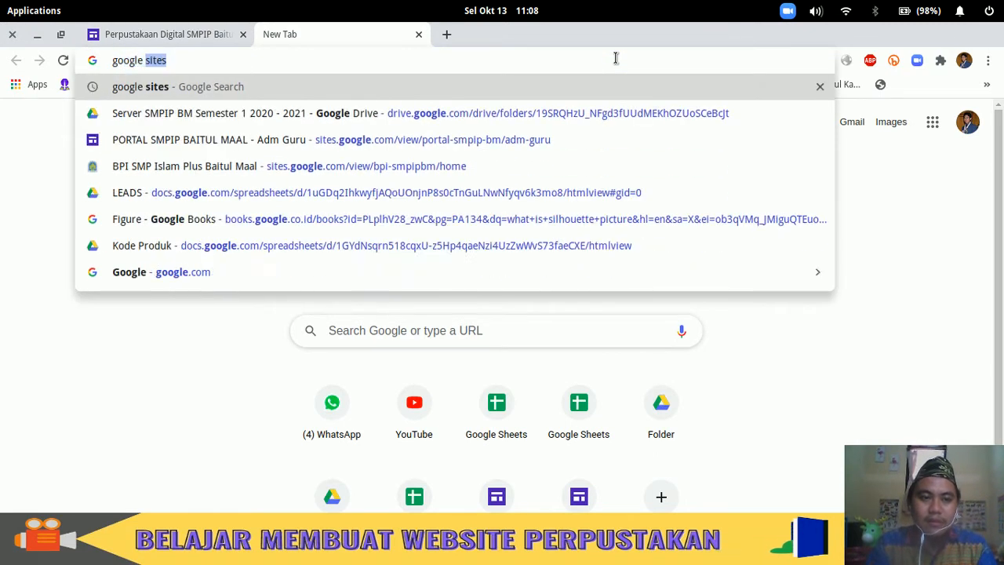
text(drive)
key(Return)
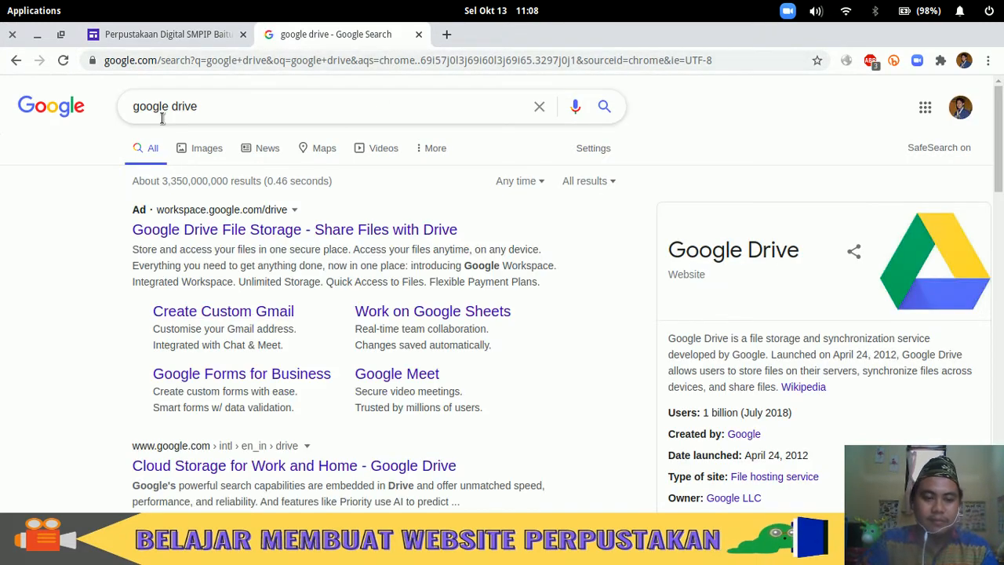
scroll(168, 302, down, 3)
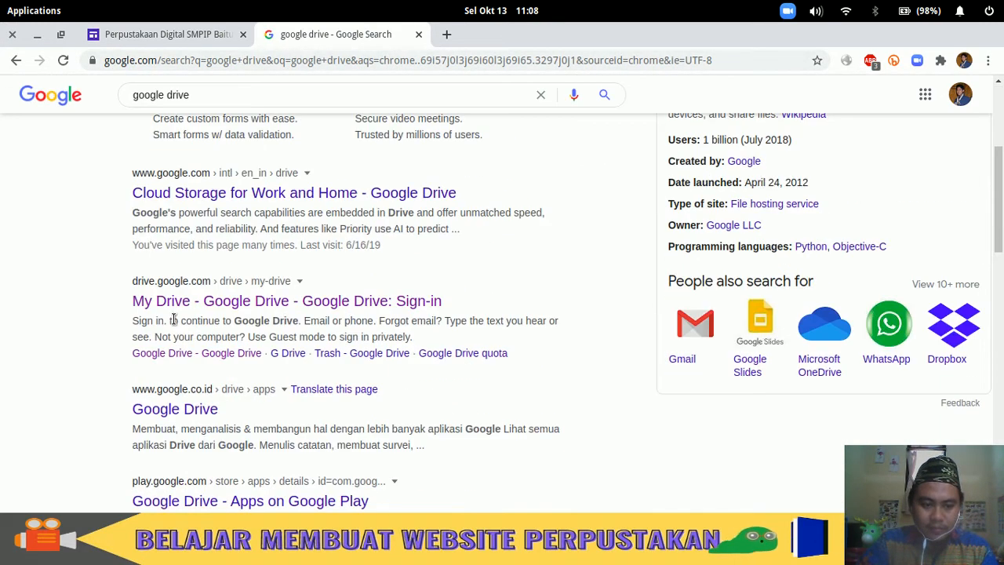
click(197, 412)
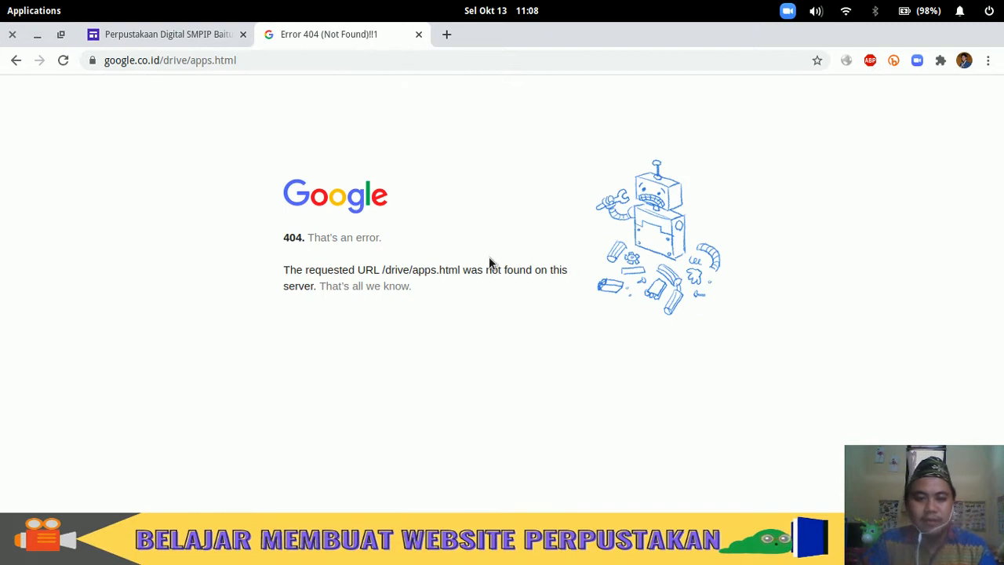
- Go back from the result page, open Google Drive through its drive.google.com address and go to My Drive
click(16, 61)
scroll(408, 268, up, 5)
click(281, 62)
key(ctrl+v)
text(dr)
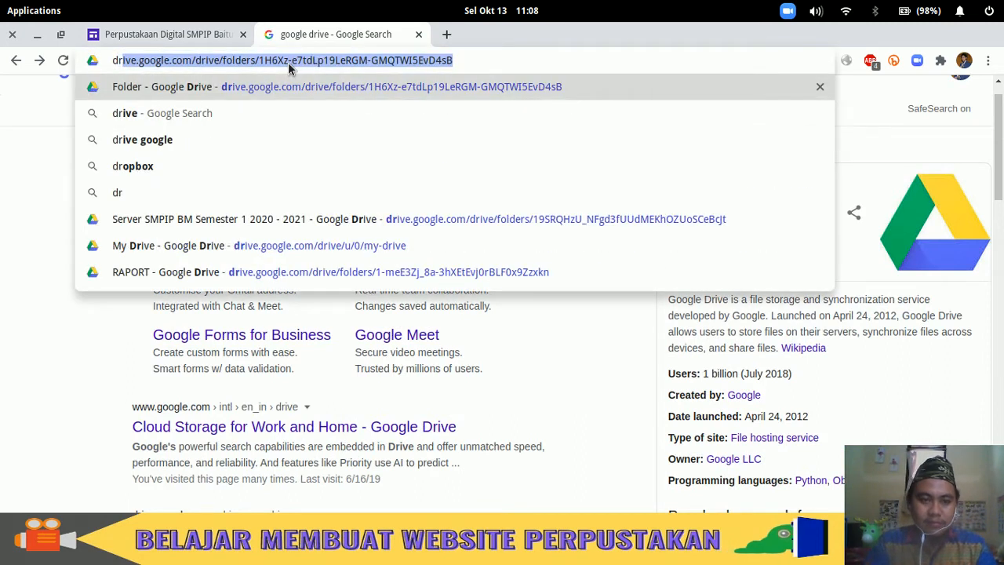
text(ive)
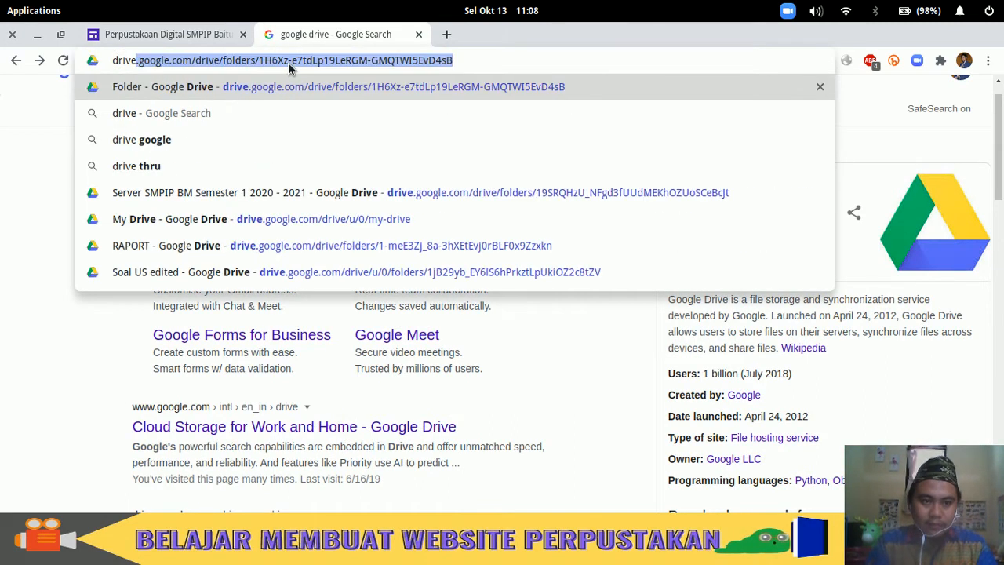
key(Return)
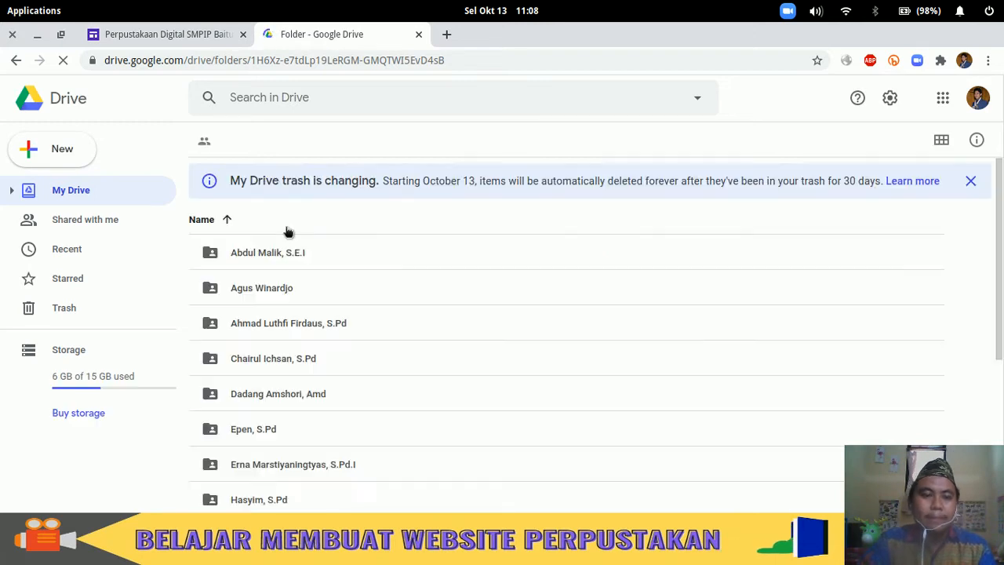
click(117, 191)
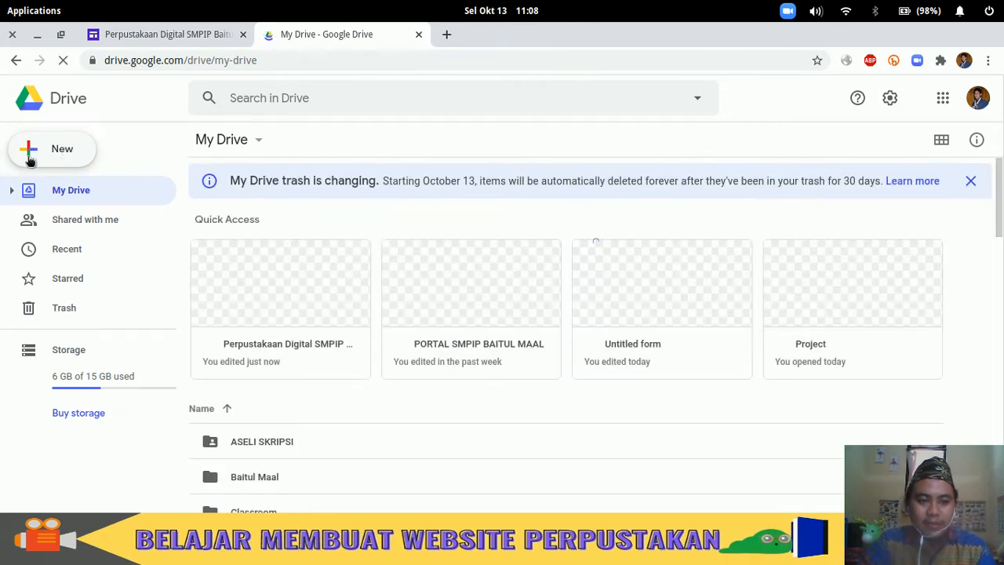
- Create a folder named "Perpus Digital SMPIP BM" in My Drive
click(72, 152)
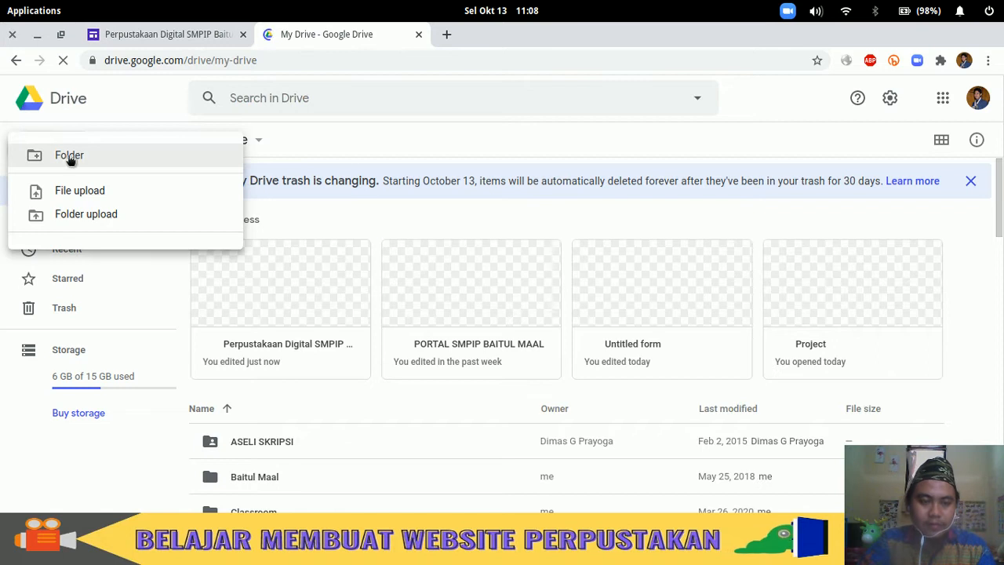
click(133, 254)
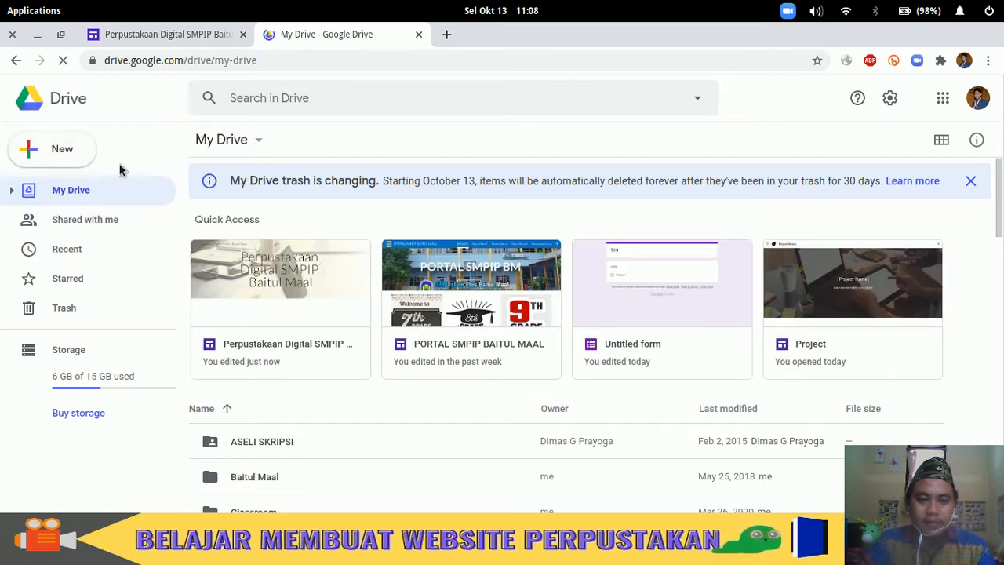
click(61, 152)
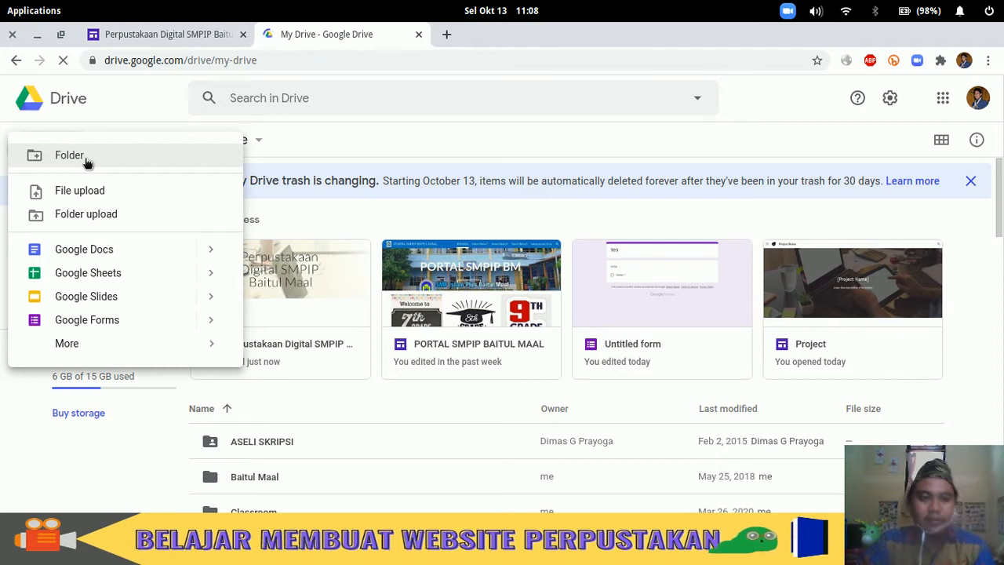
click(87, 162)
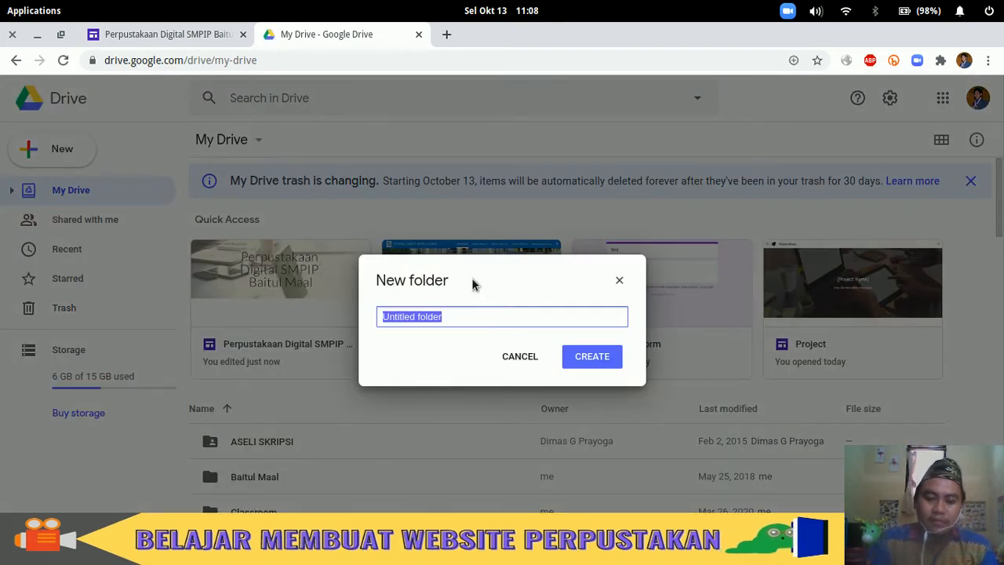
text(P)
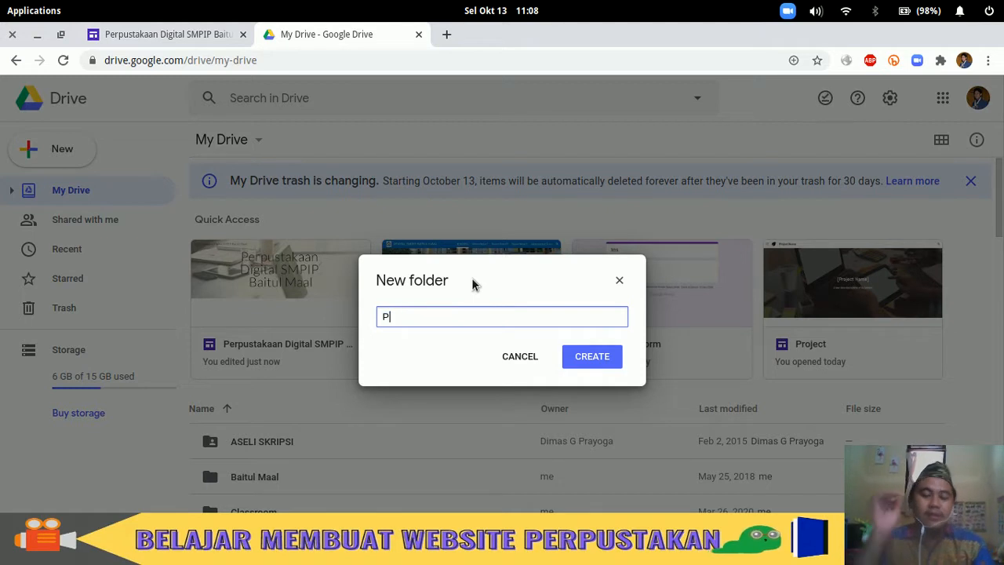
text(erpus Digital SMPIP BM)
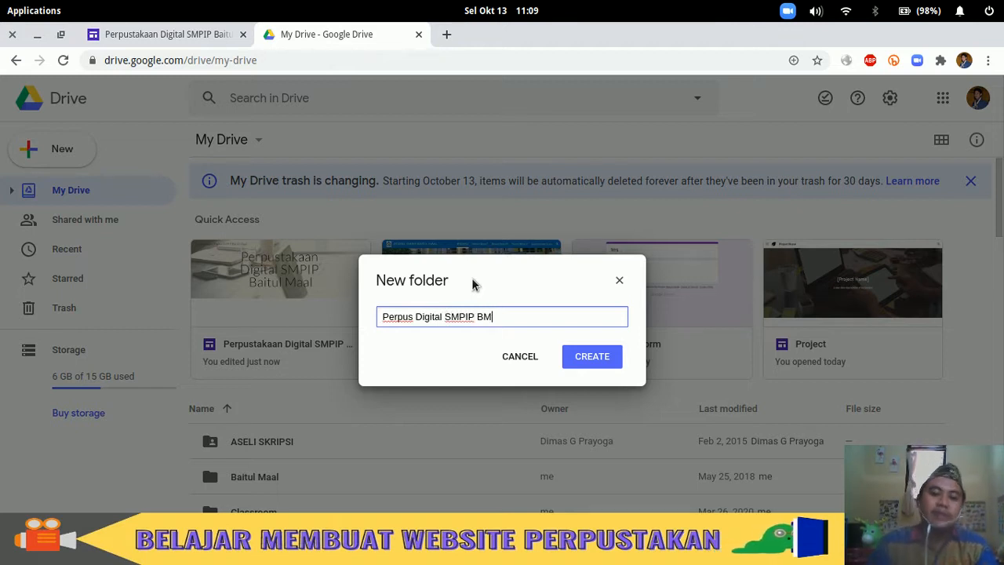
click(593, 357)
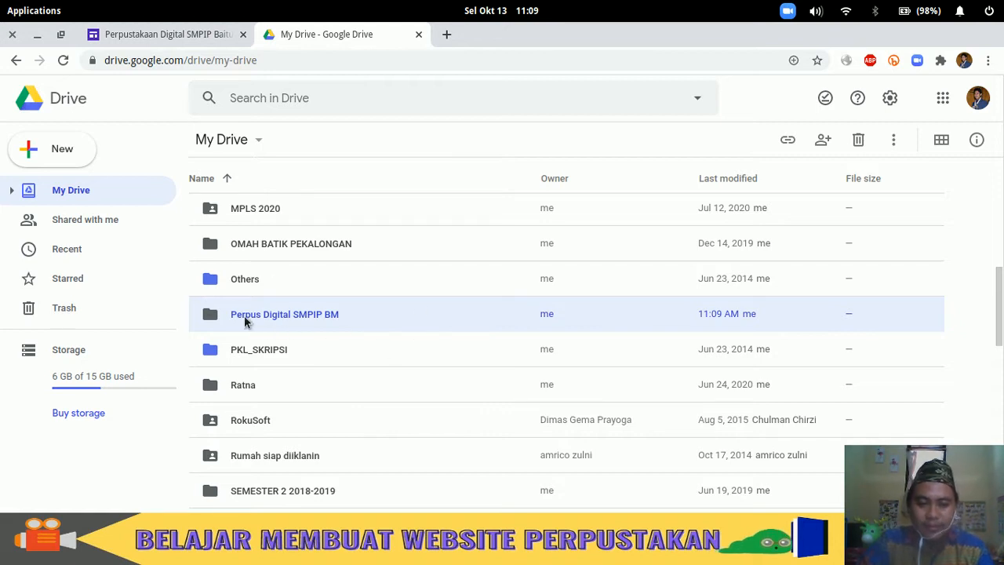
- Open the "Perpus Digital SMPIP BM" folder in My Drive
click(267, 352)
click(284, 320)
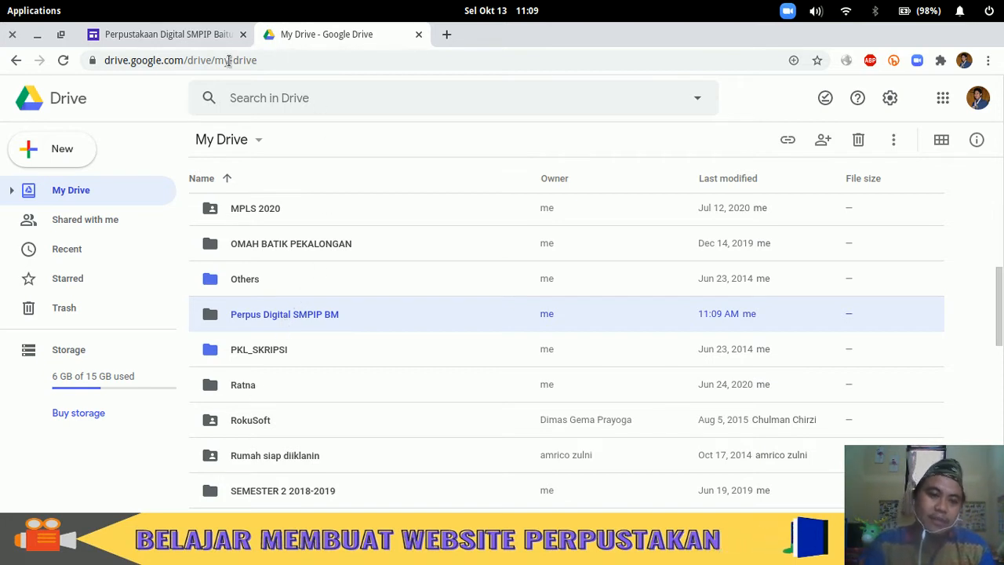
click(146, 36)
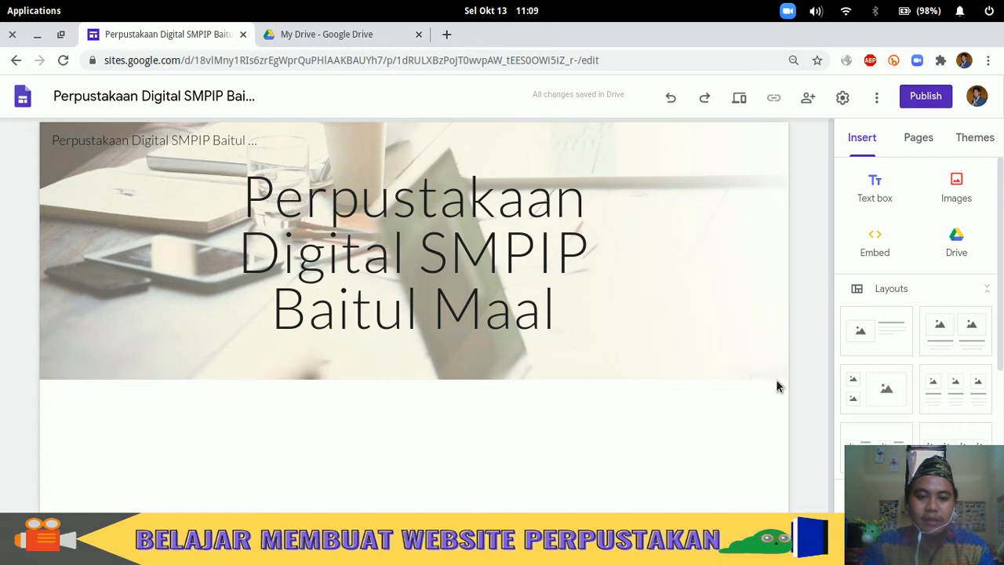
click(339, 39)
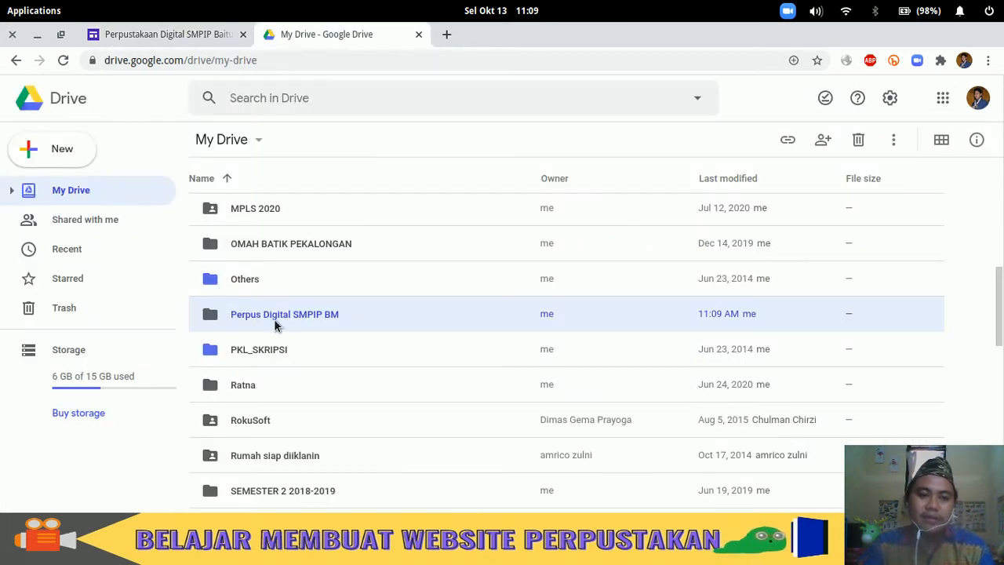
click(184, 36)
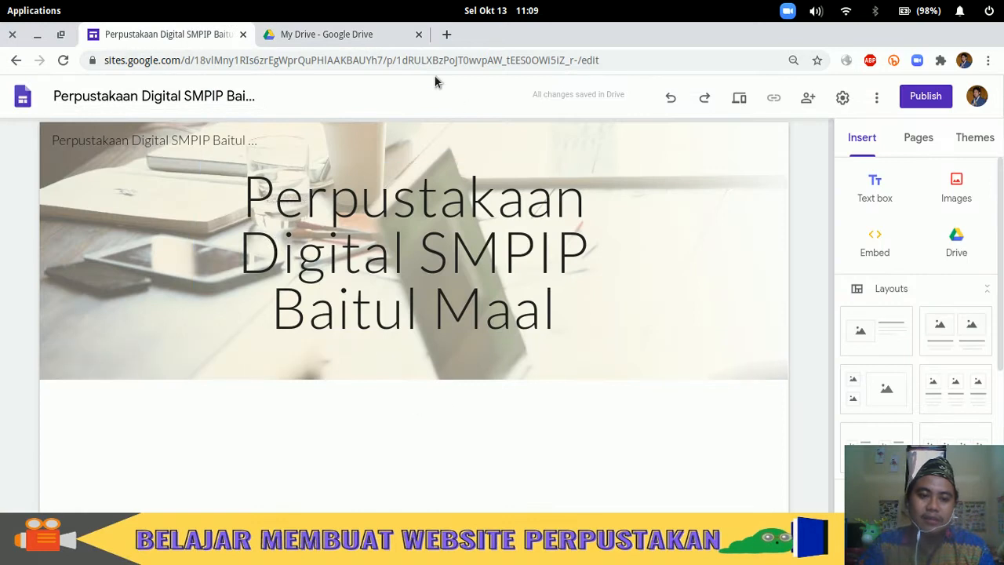
click(359, 36)
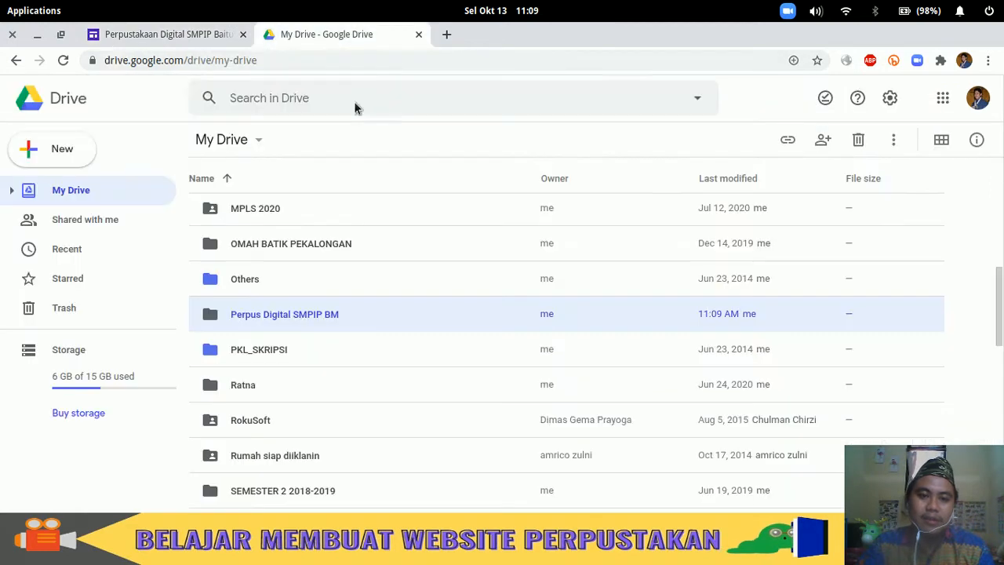
double_click(288, 317)
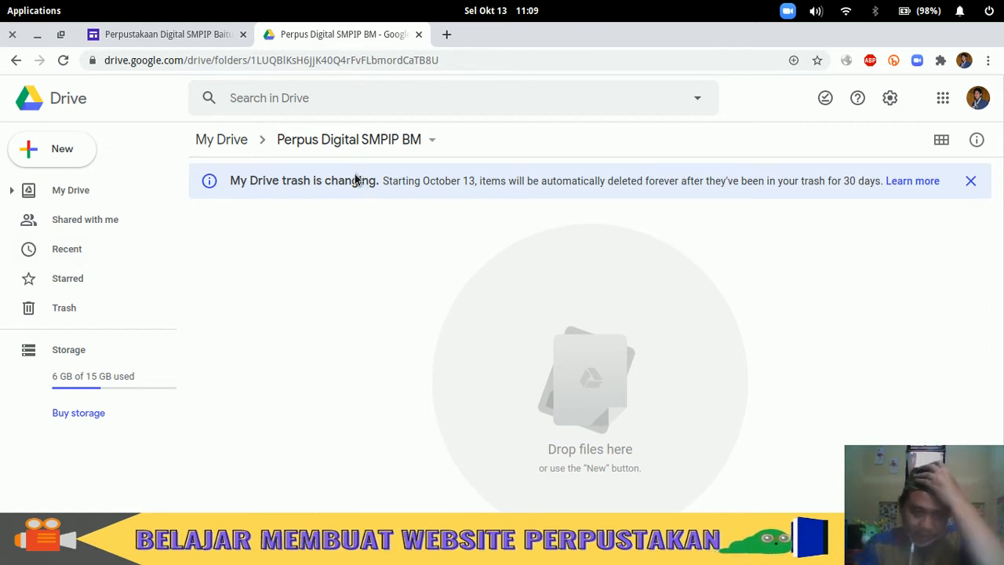
click(66, 158)
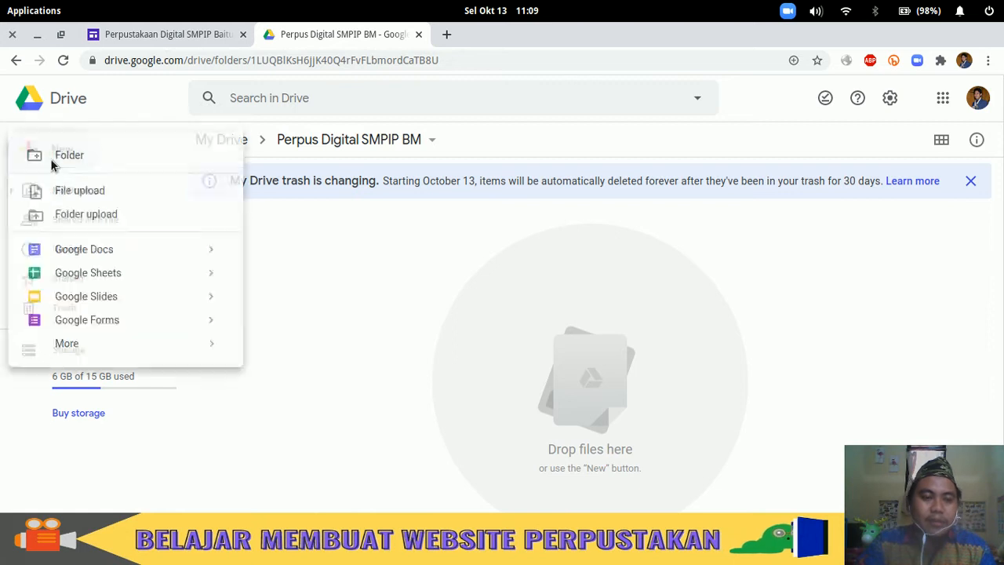
click(50, 159)
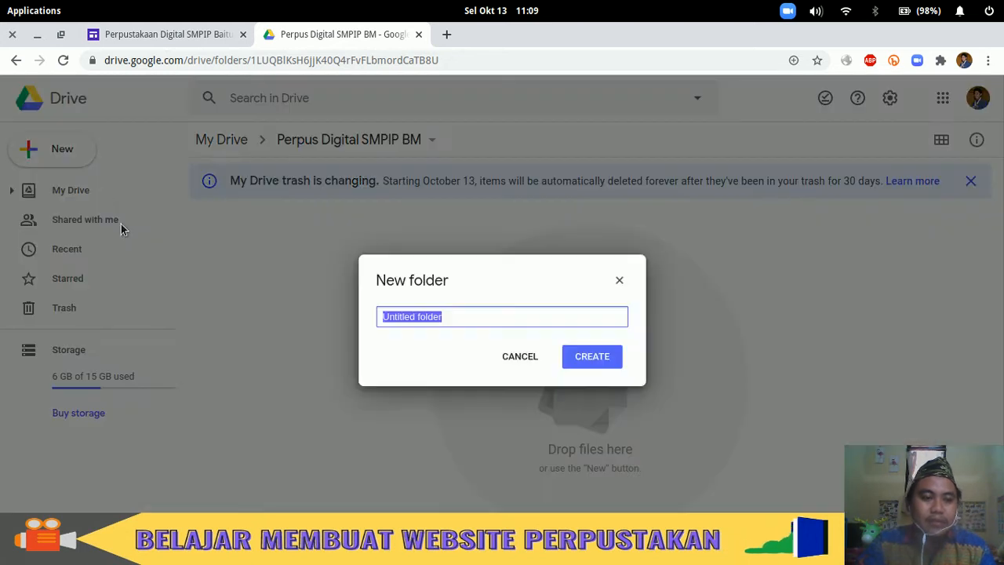
click(620, 280)
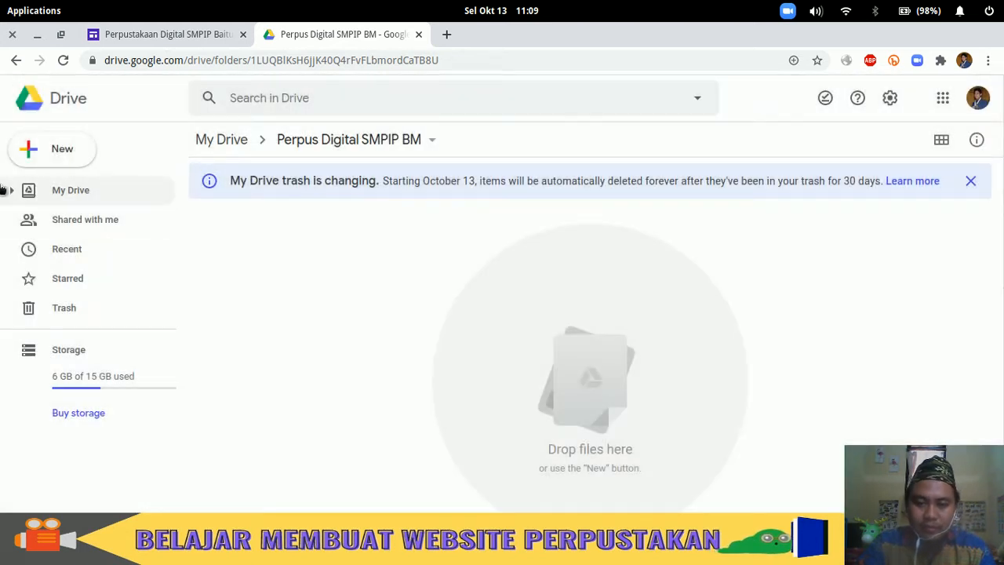
- Create a blank Google Form from within the "Perpus Digital SMPIP BM" folder and check the folder in Drive
click(55, 158)
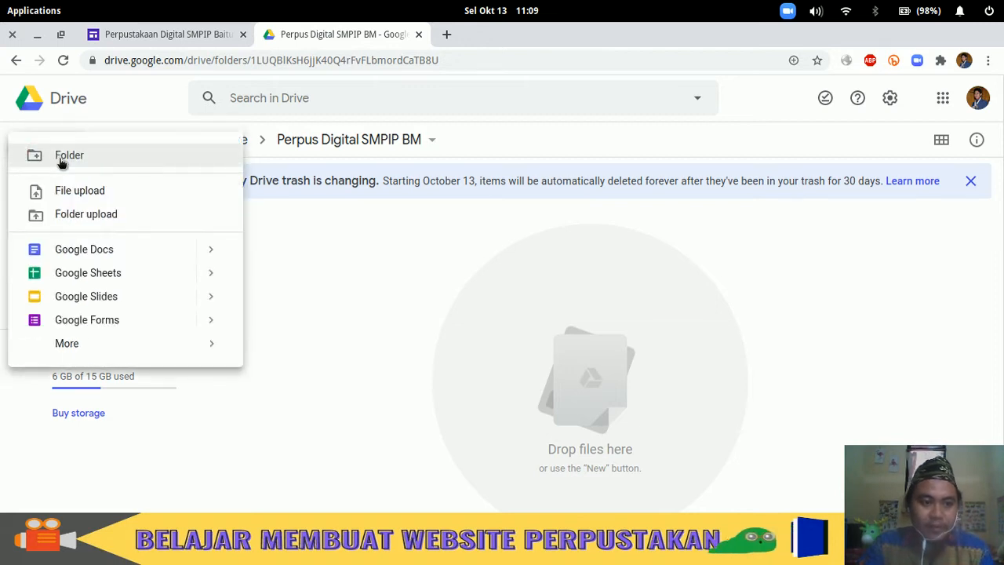
click(123, 317)
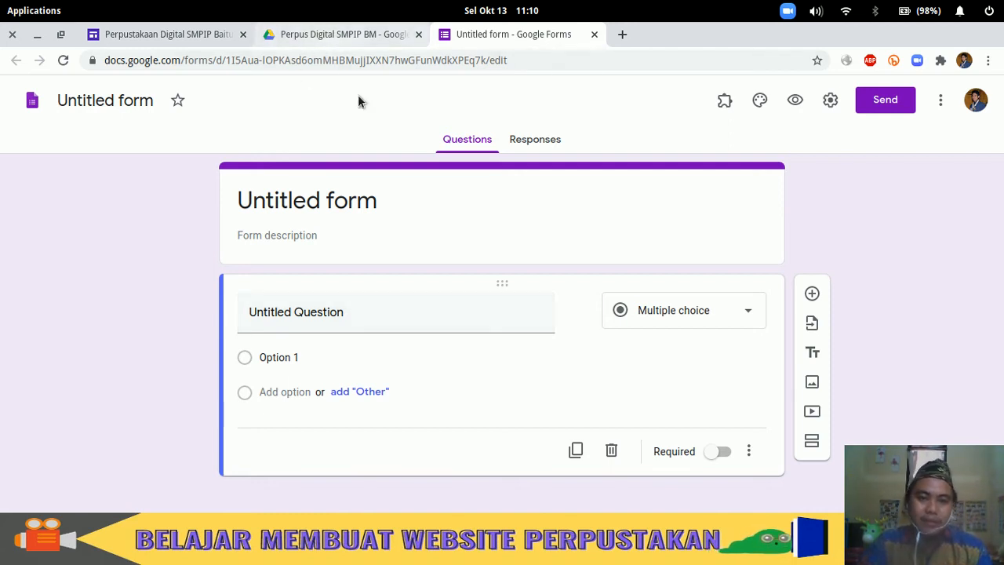
click(403, 216)
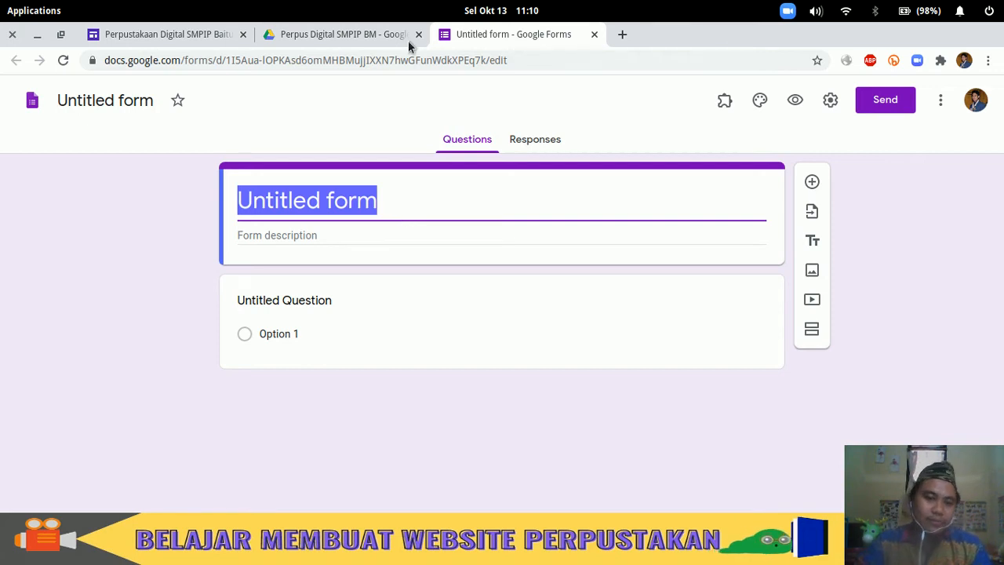
click(331, 35)
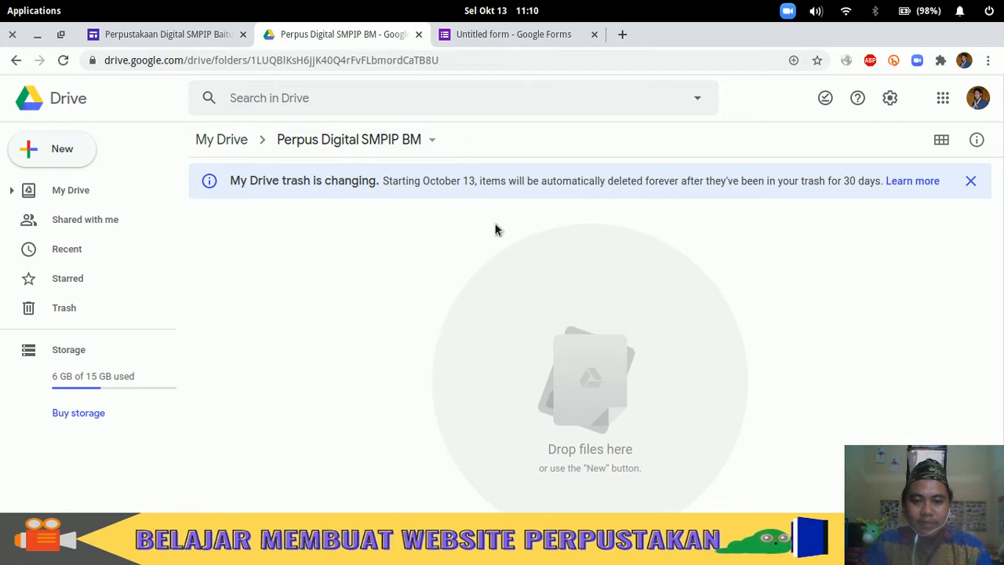
click(526, 34)
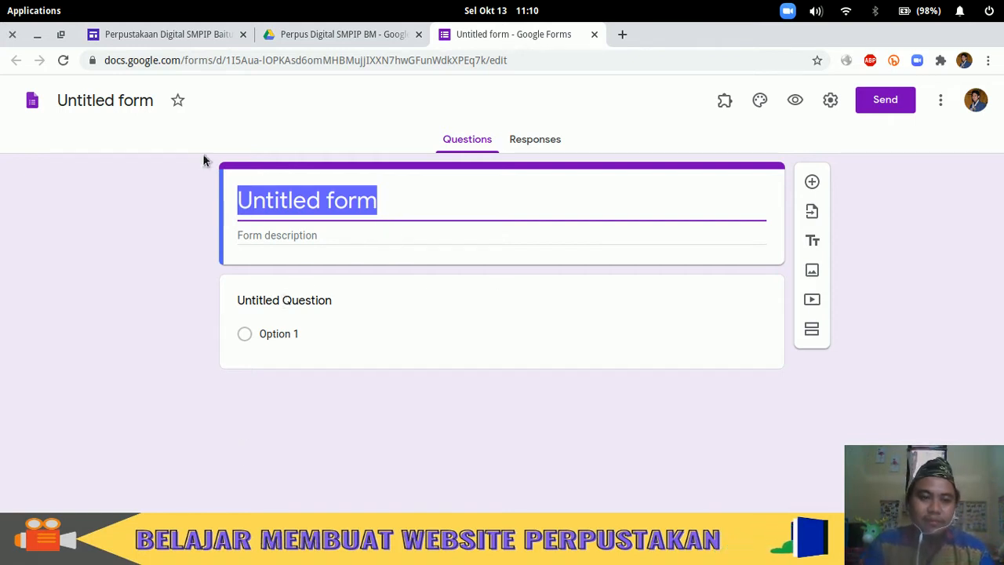
- Title the form "Upload Data Buku Perpustakaan Digital SMPIP Baitul Maal"
drag(398, 196, 185, 200)
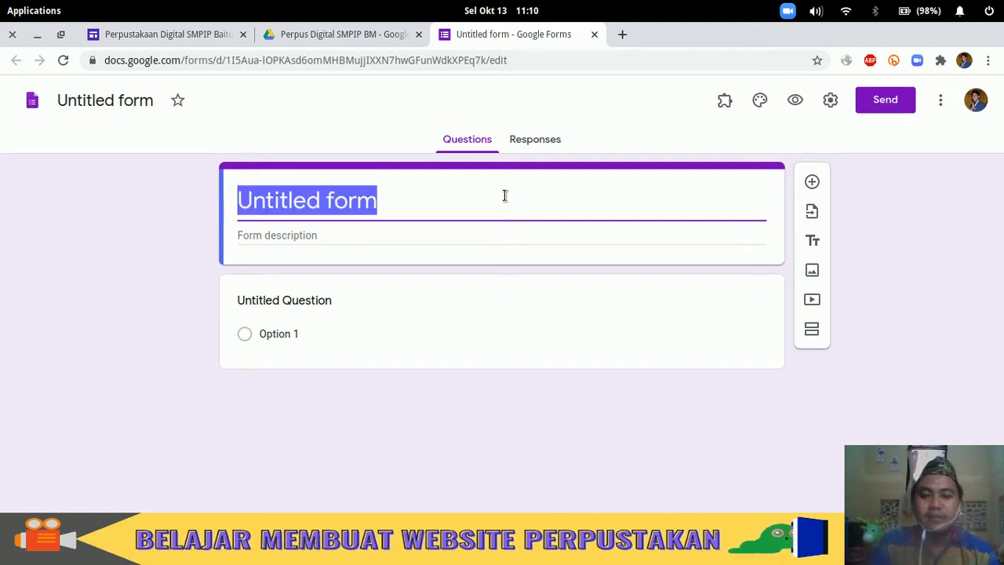
text(Ulplo)
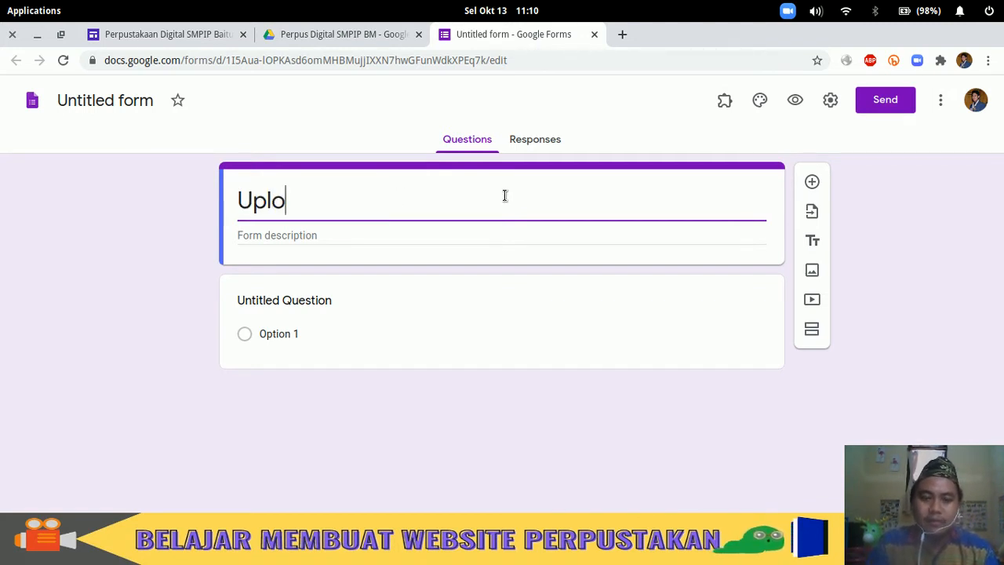
text(ad Data Buku)
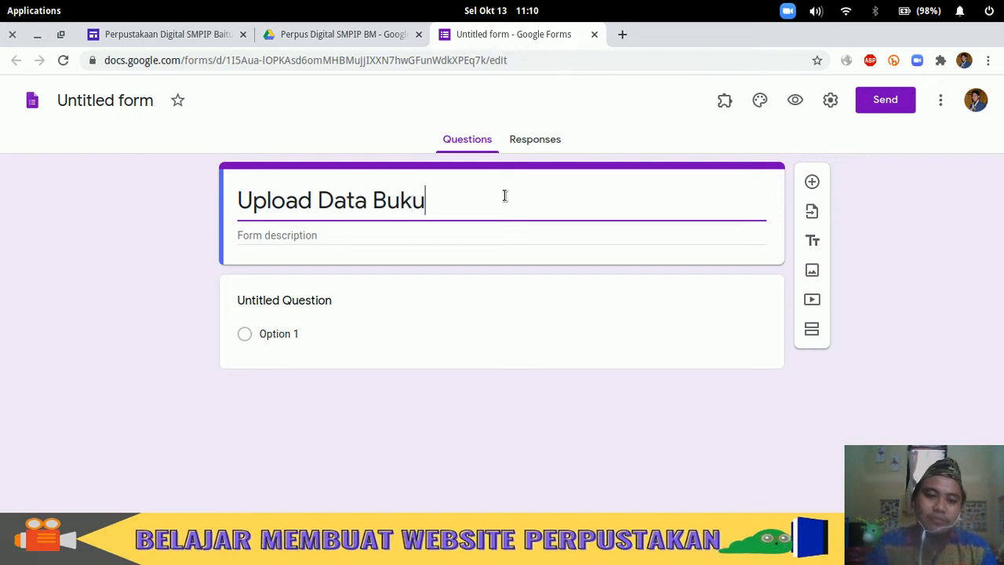
text( Perp)
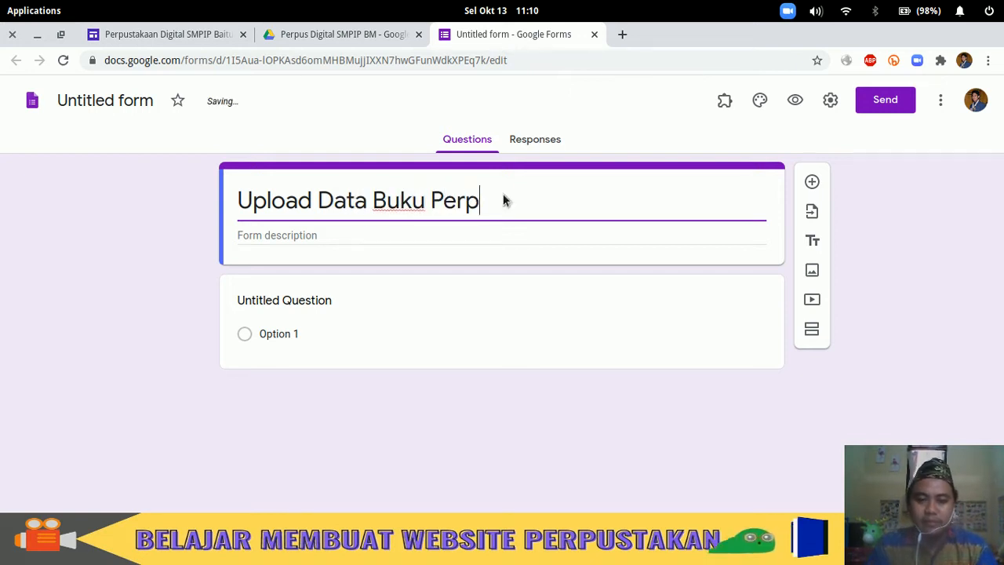
text(ustaak)
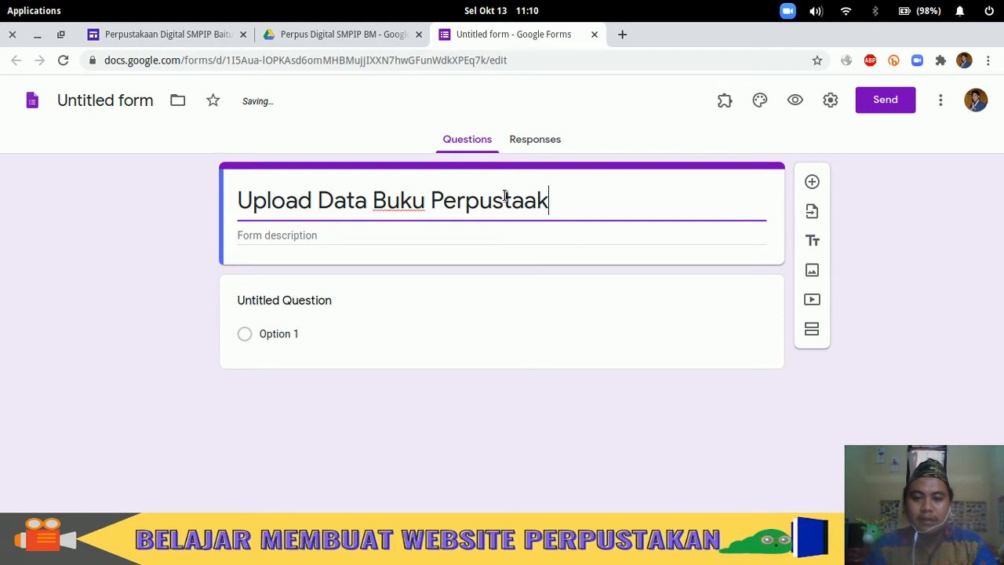
key(BackSpace)
key(BackSpace)
text(kaan Di)
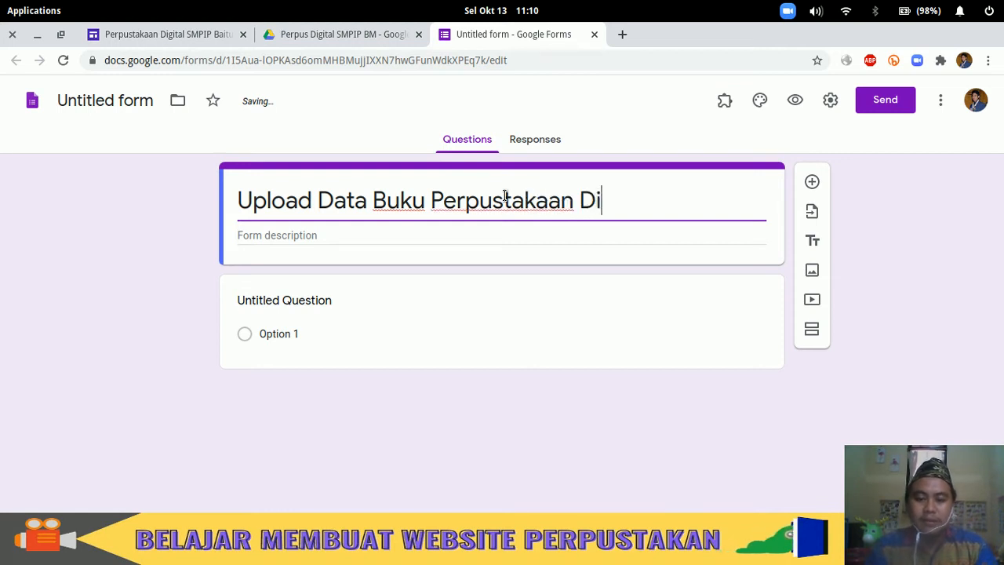
text(gital SMPIP Baitum)
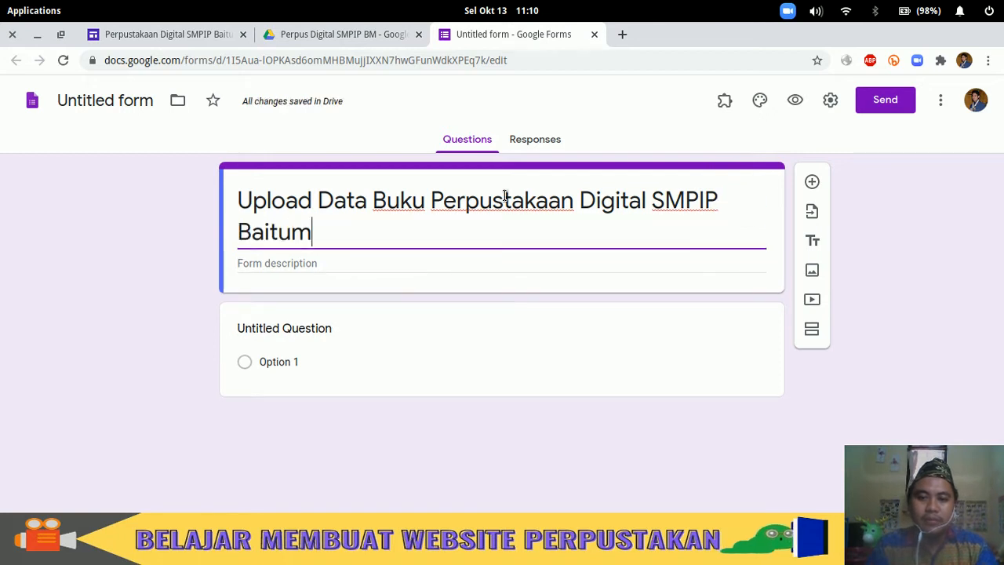
key(BackSpace)
text(l Maal)
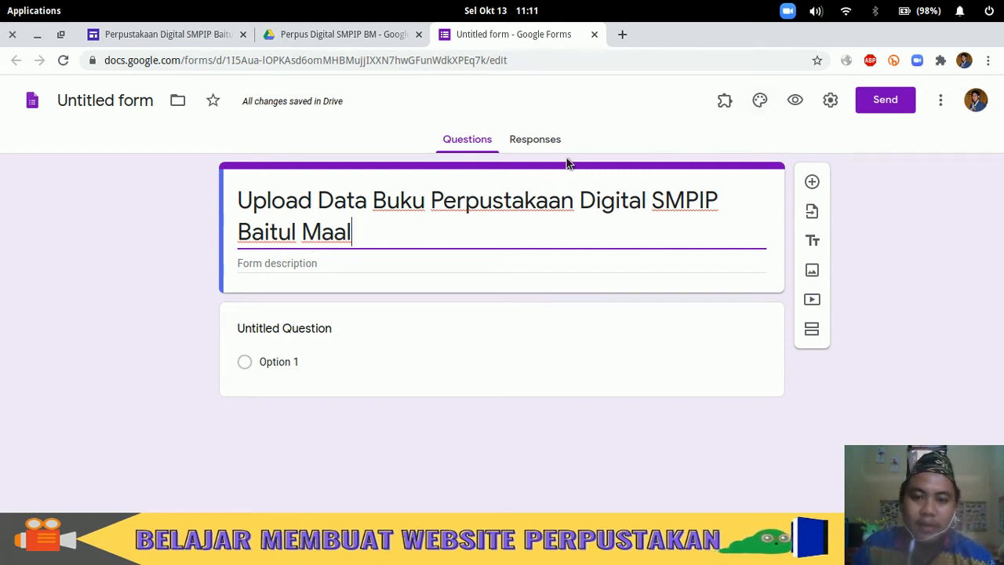
- Set the form's header image to the illustrated bookshelf from the Work and School themes and close the theme options
click(760, 102)
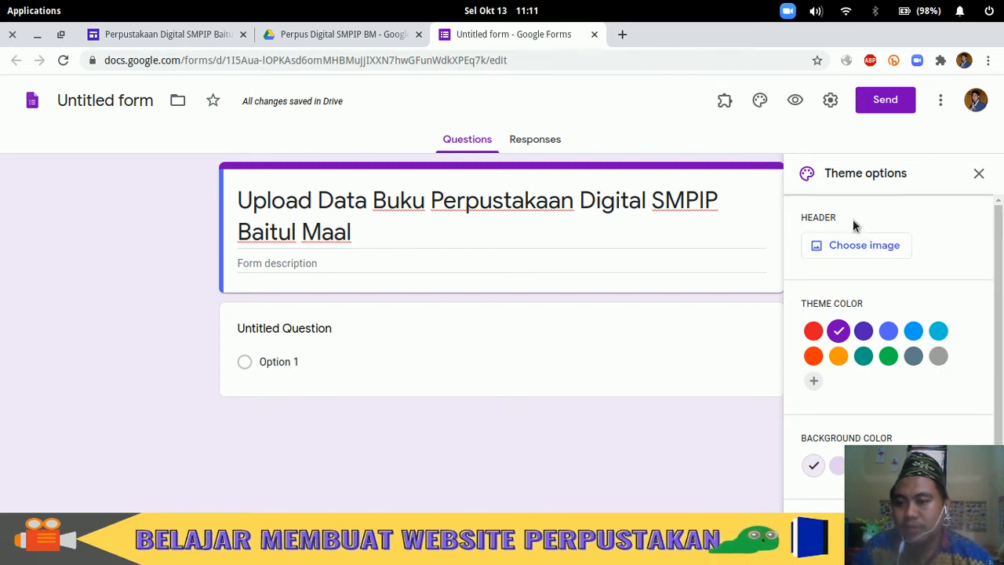
click(847, 247)
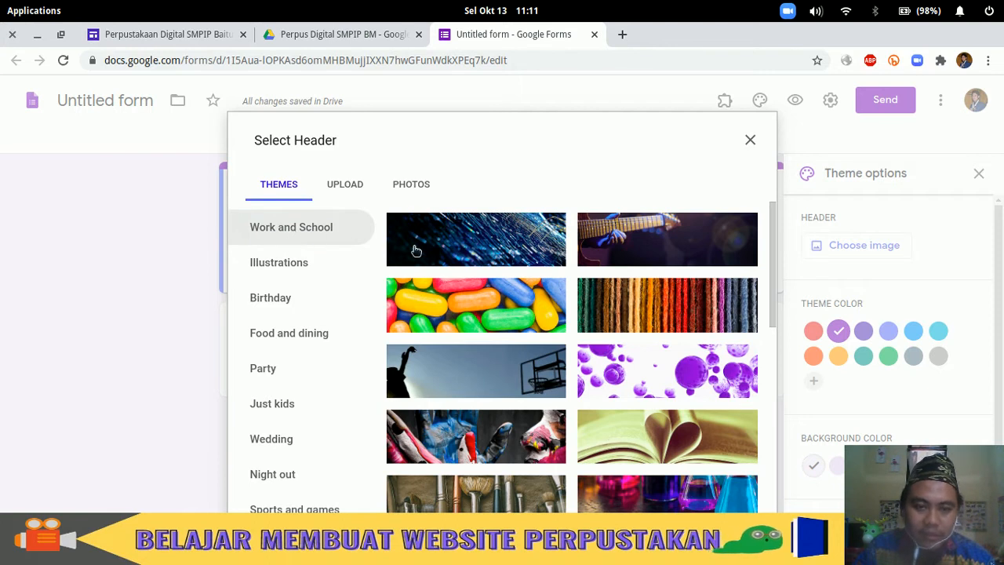
scroll(589, 345, down, 3)
scroll(583, 355, down, 10)
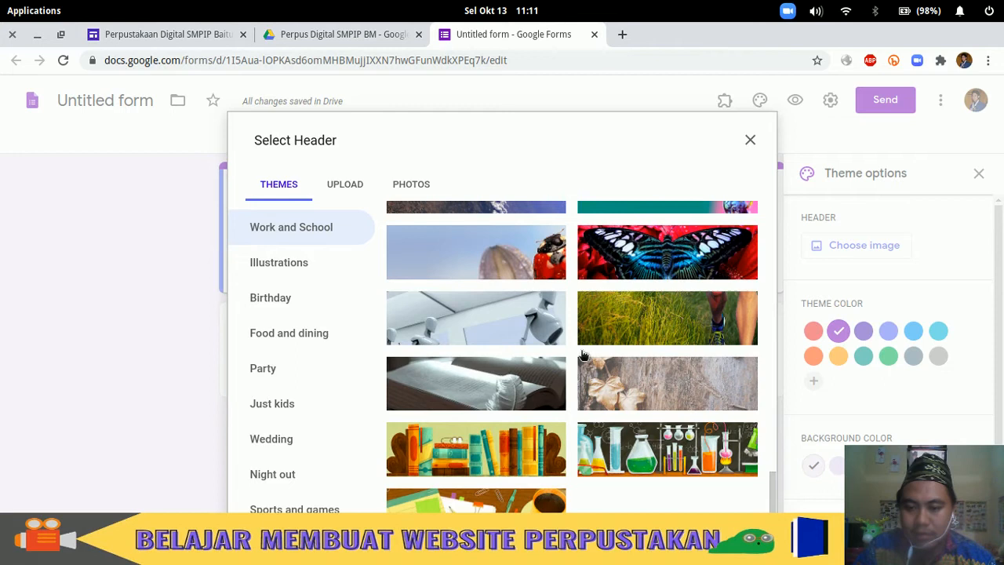
scroll(663, 426, up, 6)
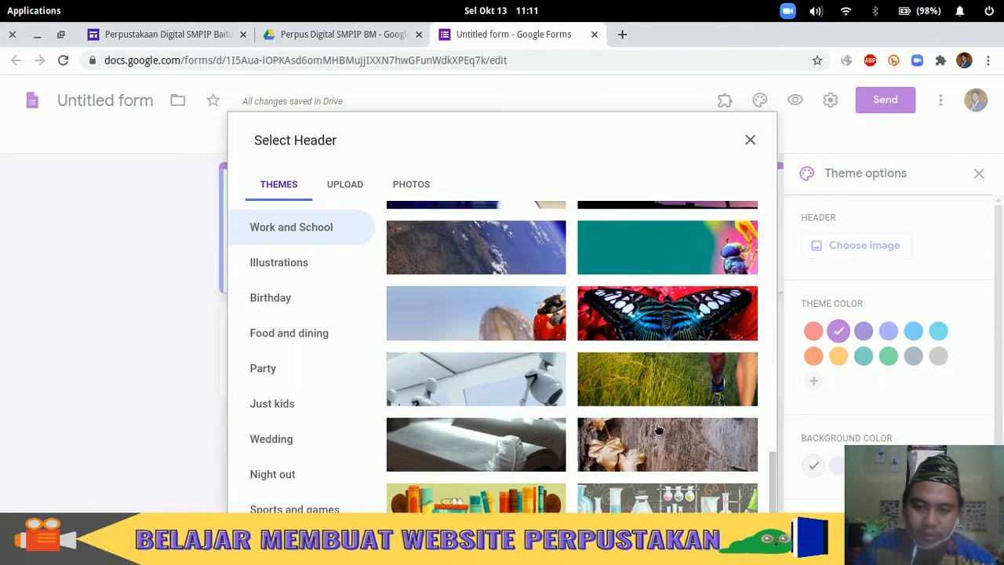
scroll(654, 432, down, 6)
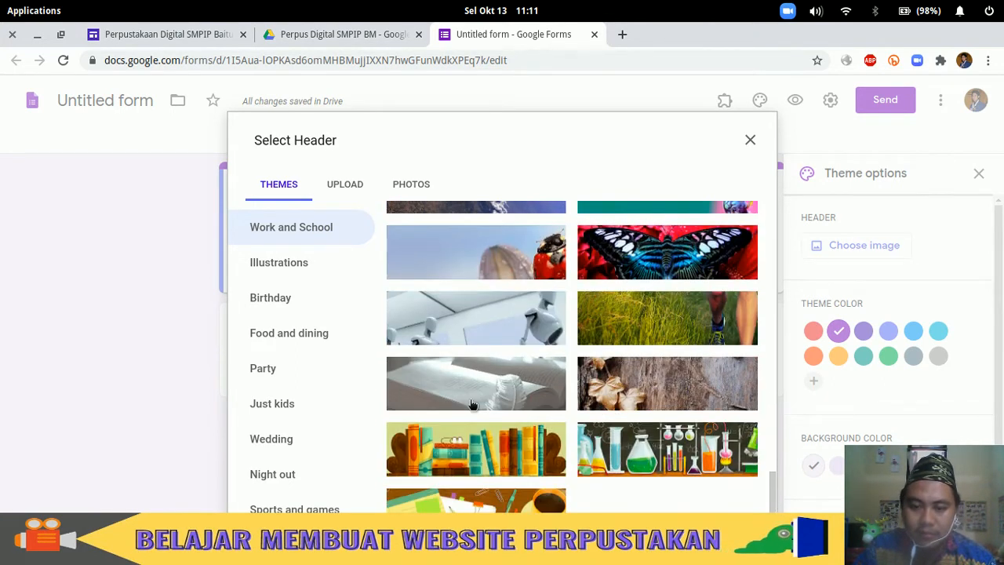
scroll(573, 426, up, 10)
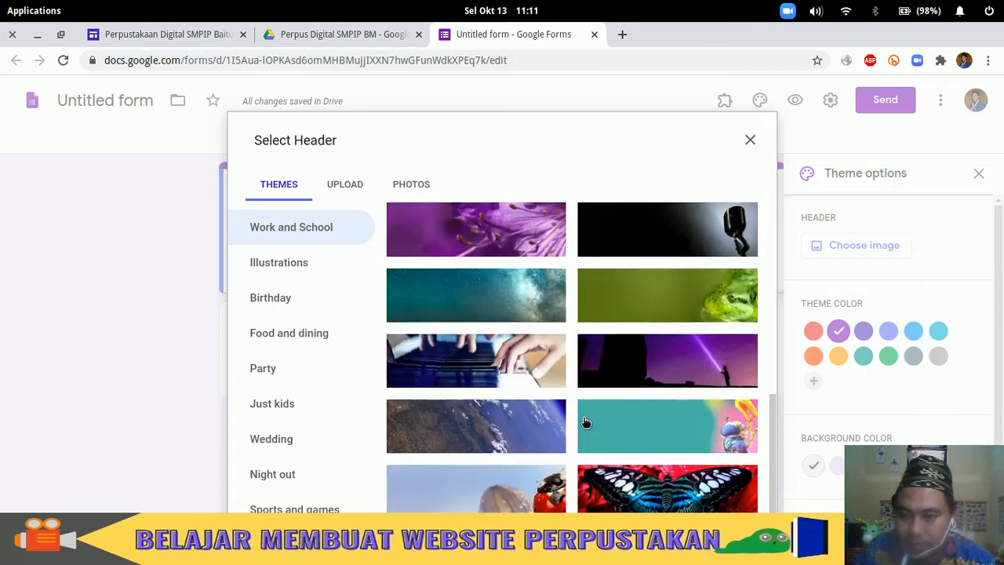
scroll(573, 426, up, 2)
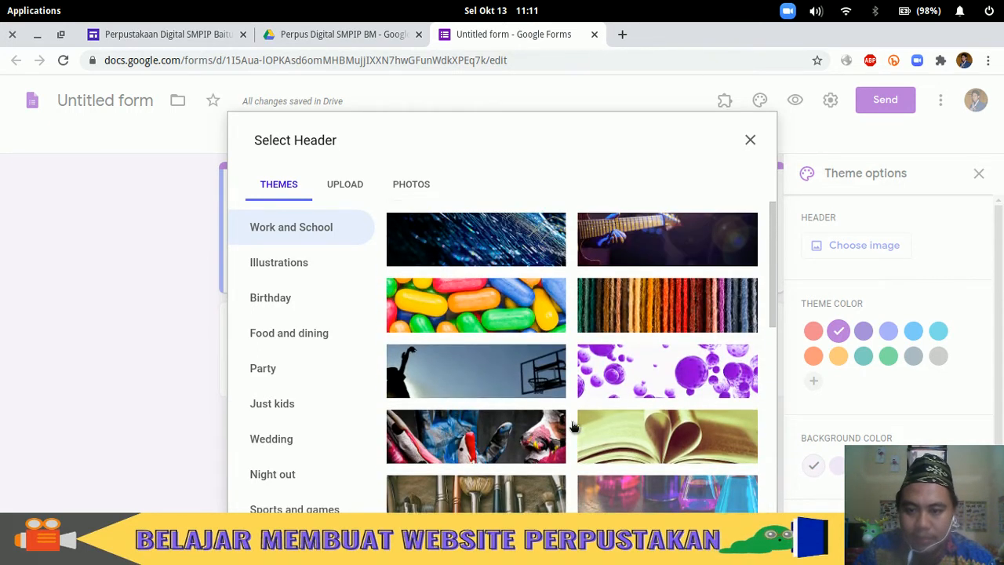
scroll(572, 426, down, 10)
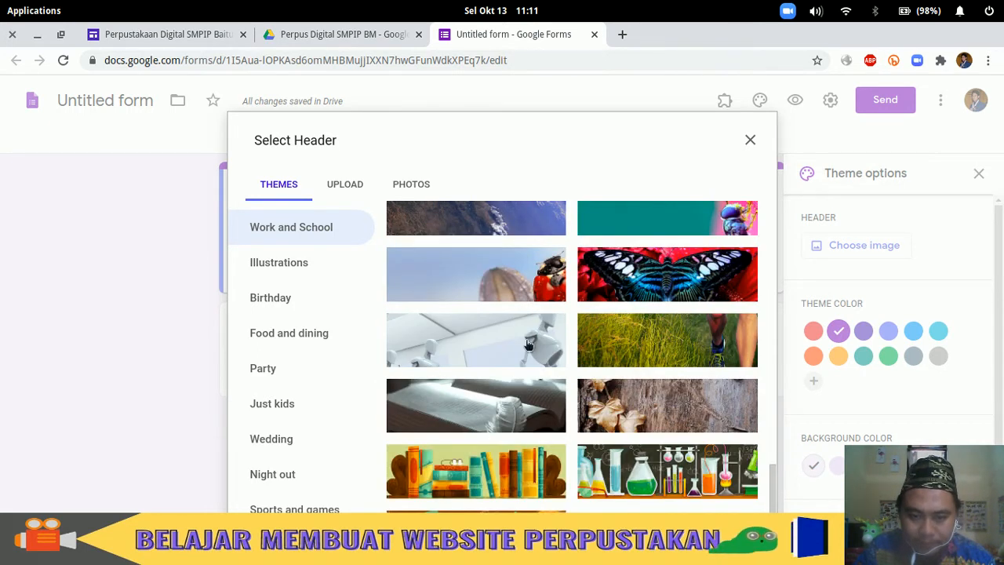
click(521, 463)
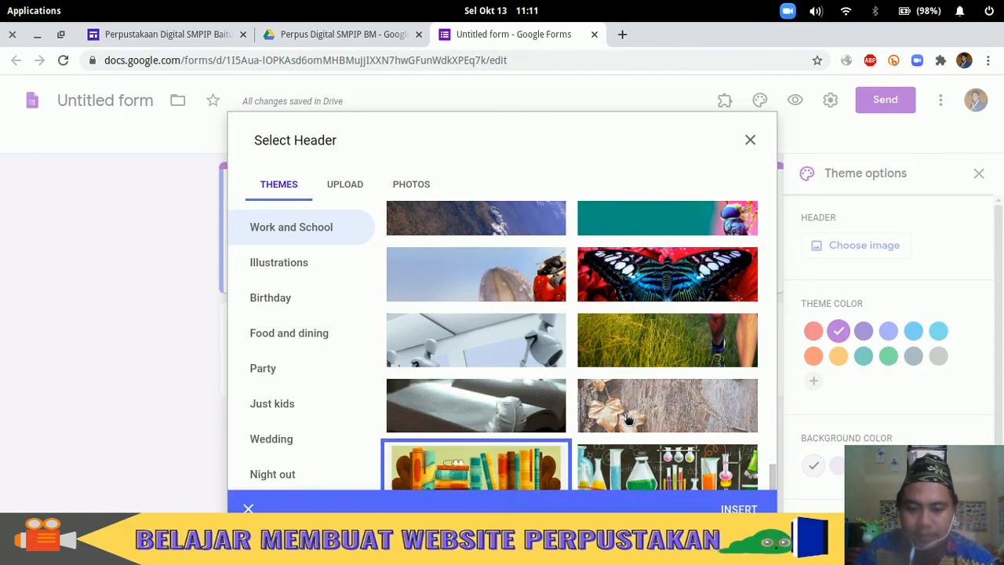
click(522, 463)
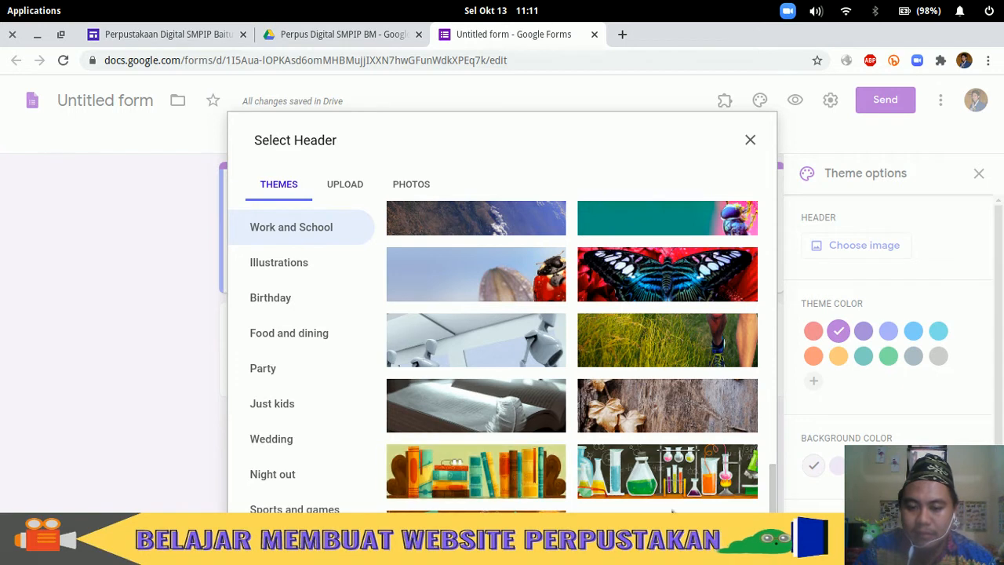
click(522, 470)
click(739, 508)
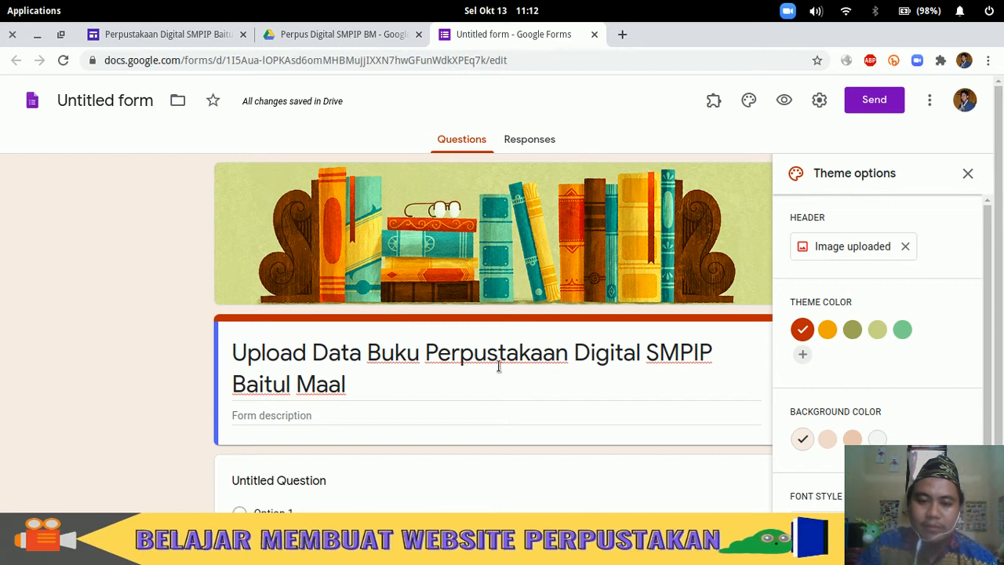
click(968, 172)
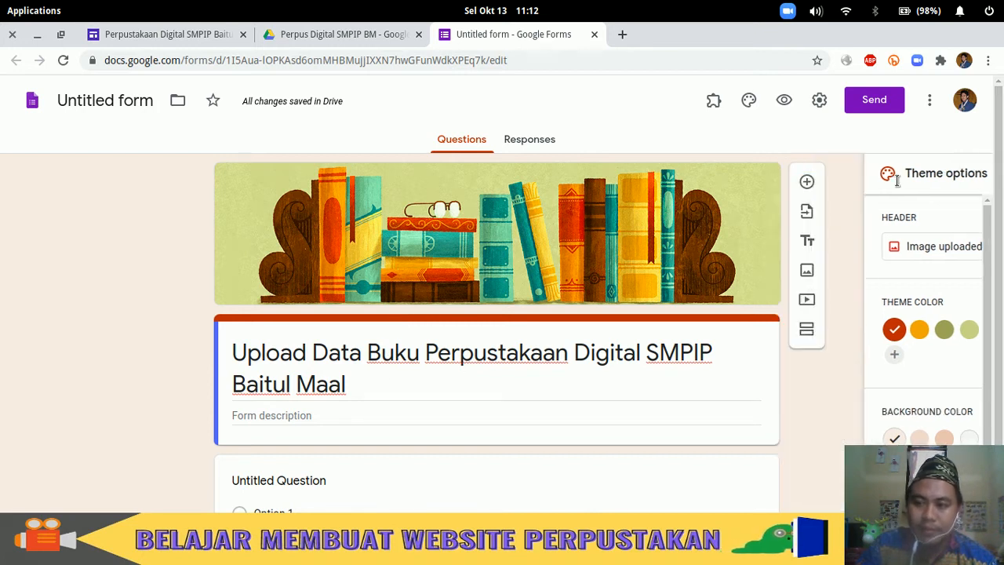
- Name the untitled form file "Upload Data Buku Perpustakaan Digital SMPIP Baitul Maal", matching the form's title
click(118, 105)
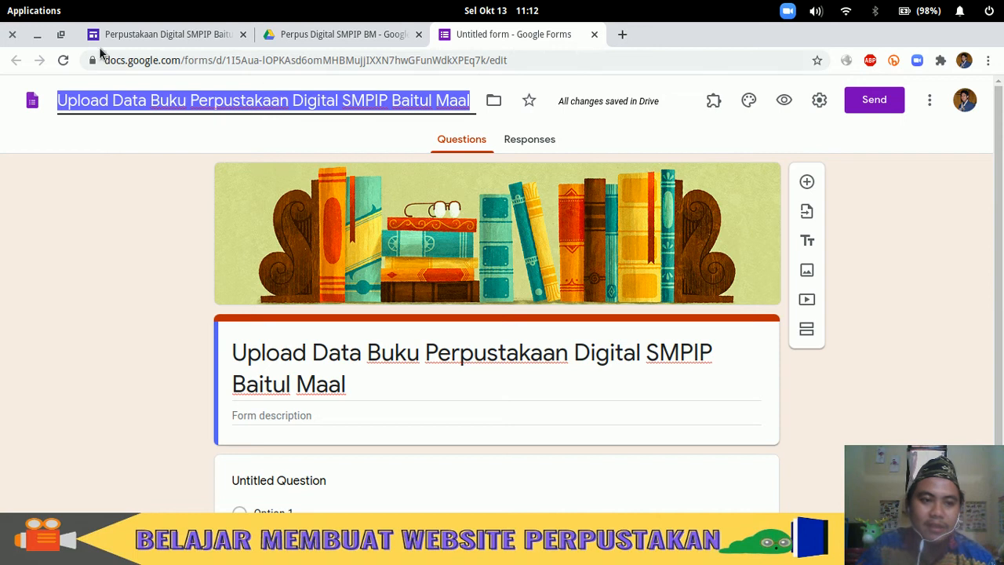
triple_click(426, 385)
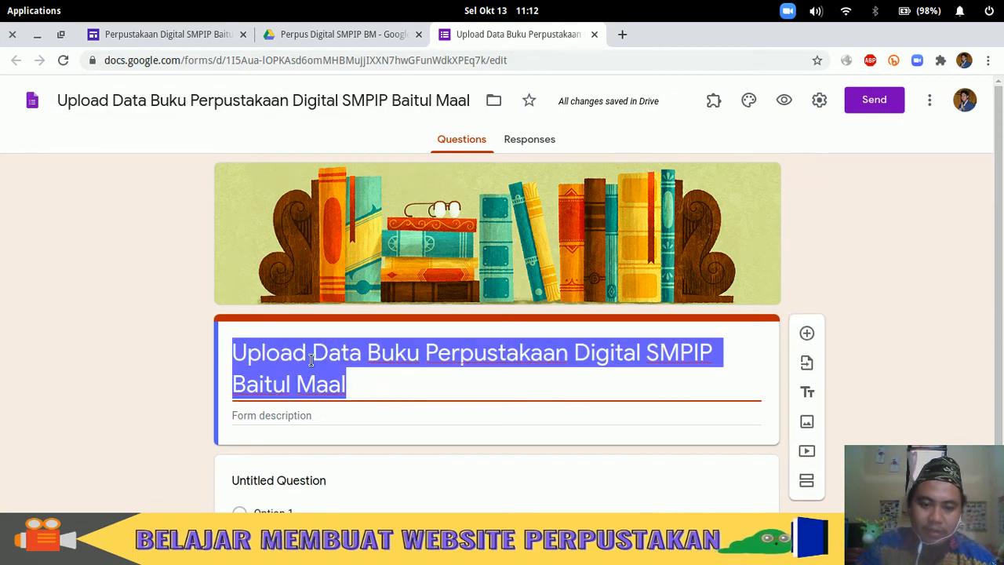
click(406, 428)
- Title the form's first question "Kategori Buku"
scroll(551, 371, down, 1)
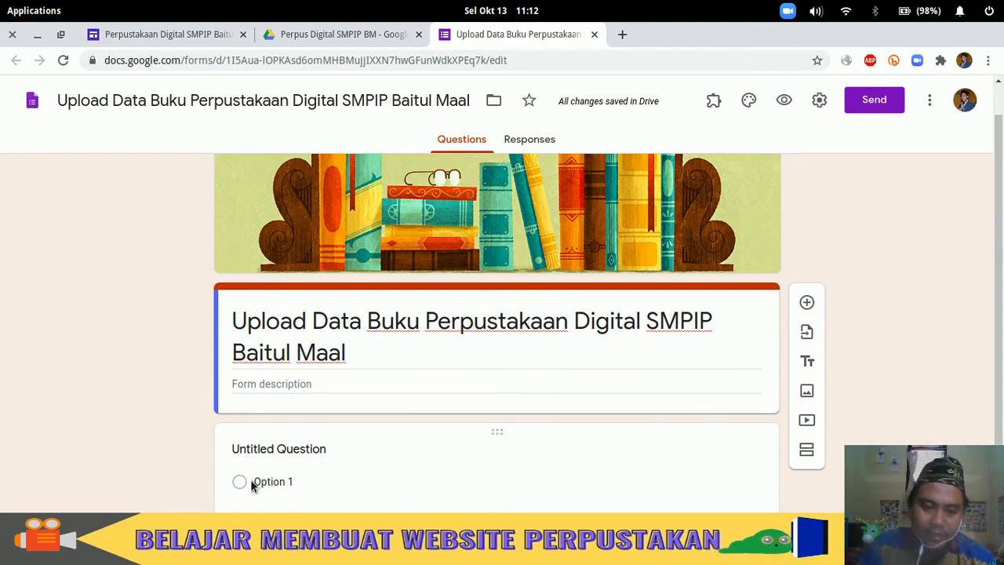
click(298, 449)
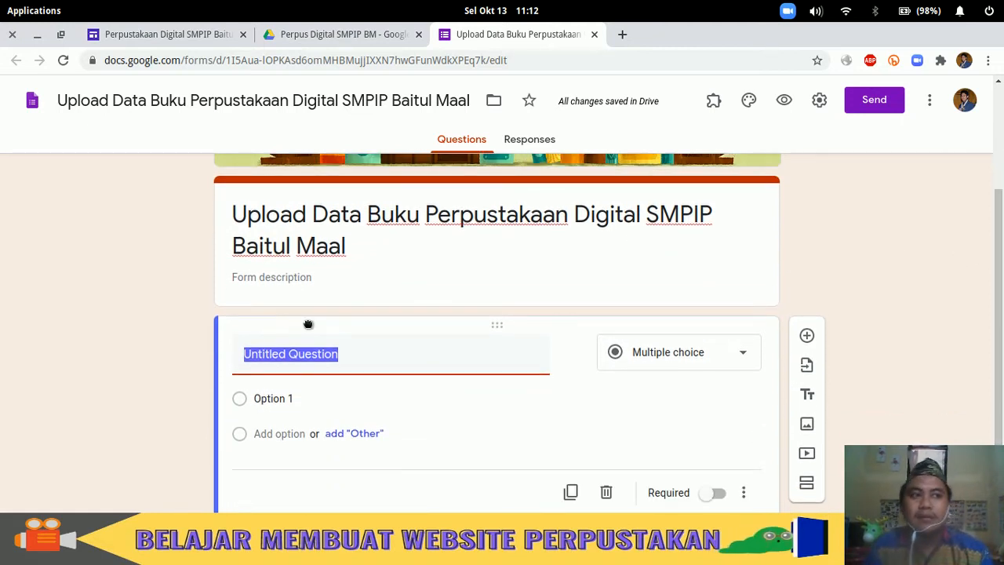
text(Jenis Buku)
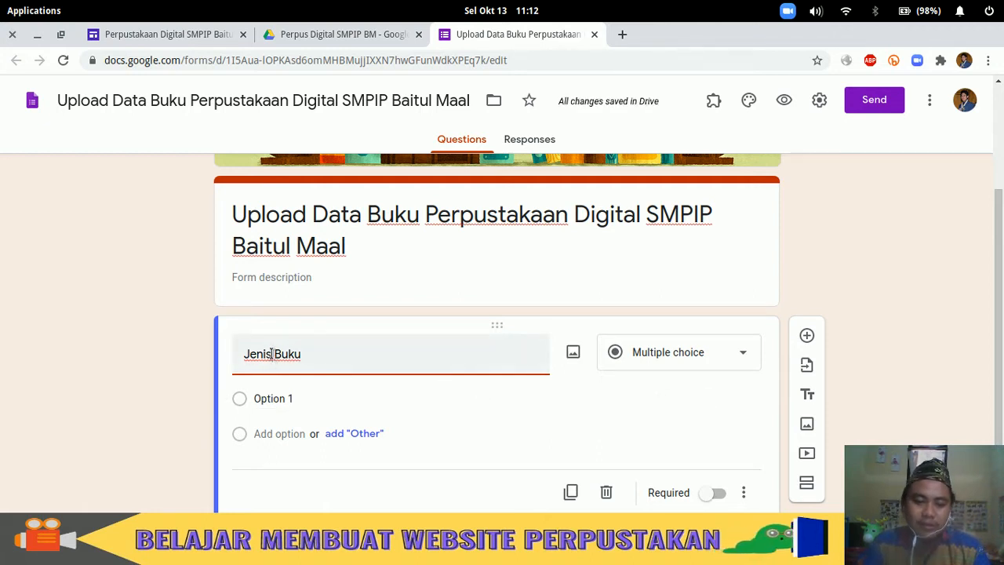
key(BackSpace)
key(BackSpace)
key(BackSpace)
key(BackSpace)
key(BackSpace)
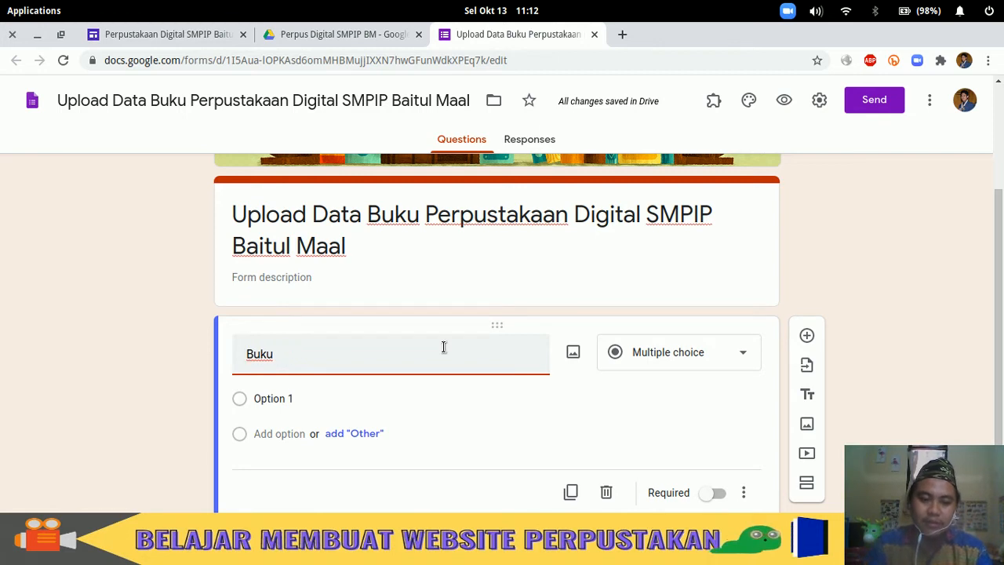
text(Kategori)
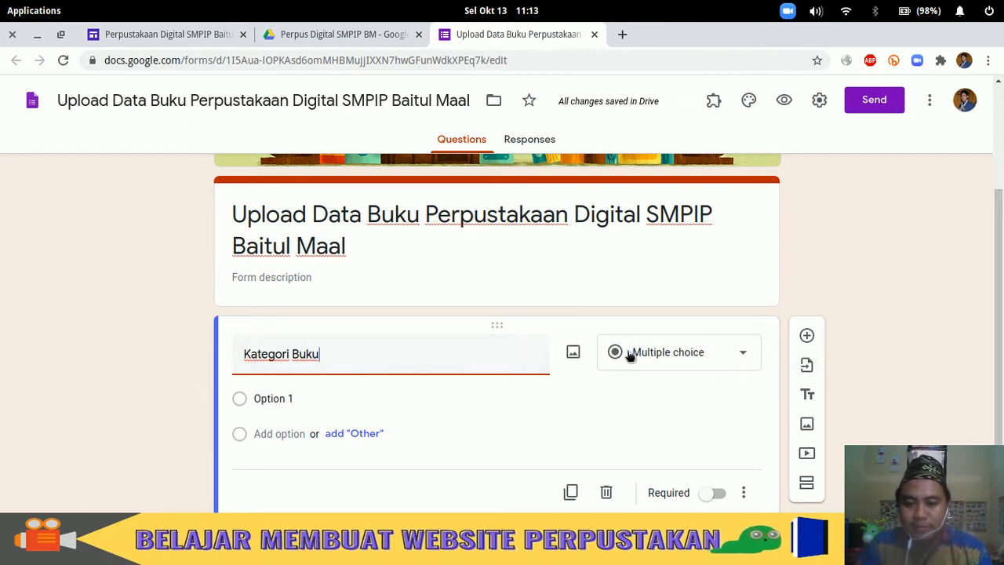
- Change the "Kategori Buku" question to the Dropdown type and name its first option "Agama Islam"
click(697, 359)
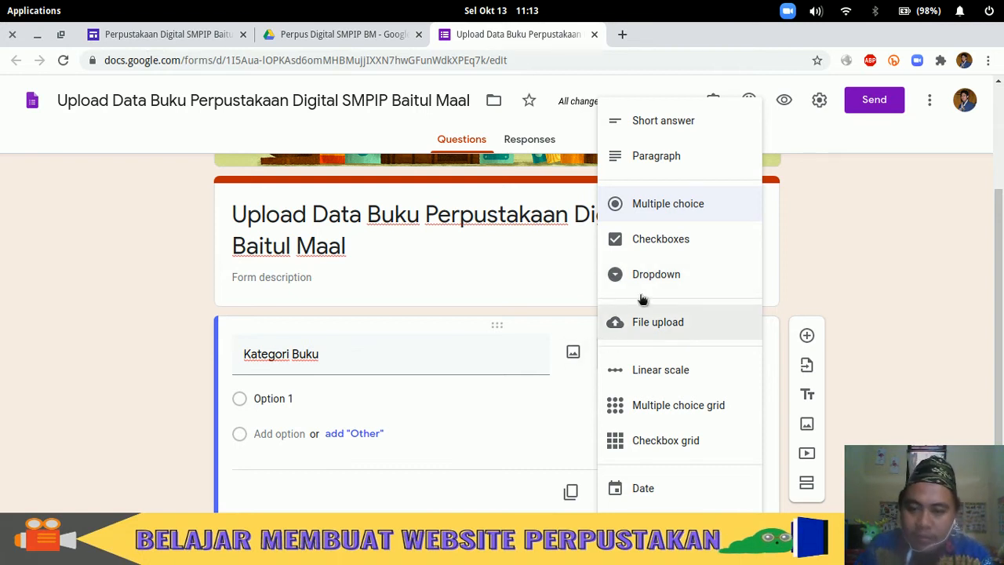
click(669, 274)
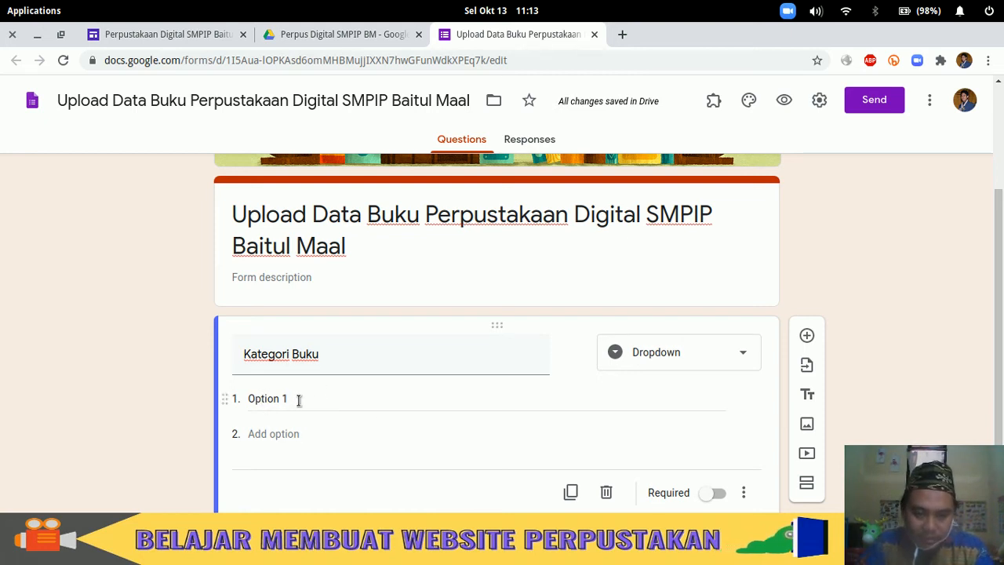
click(418, 401)
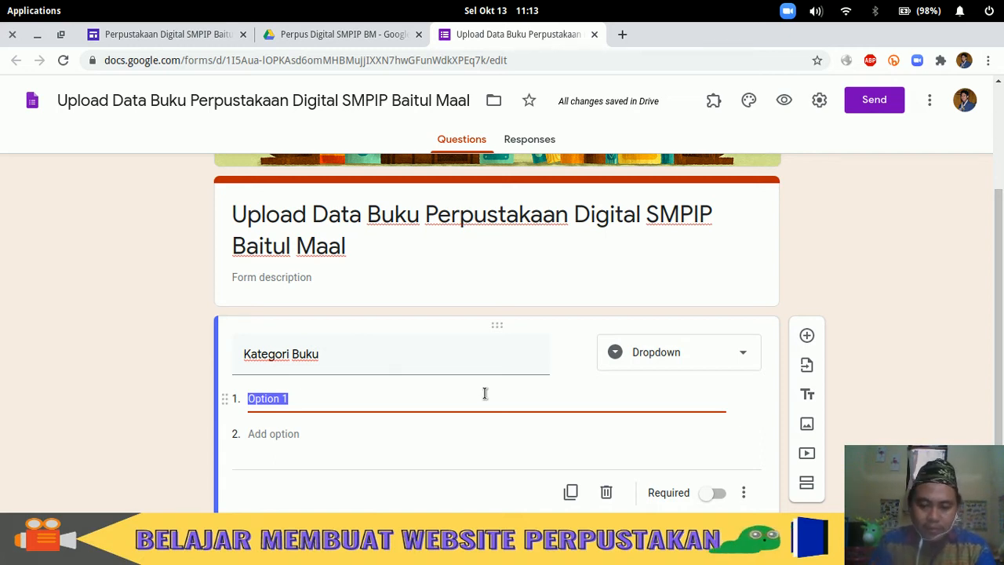
key(BackSpace)
text(Agama Islam)
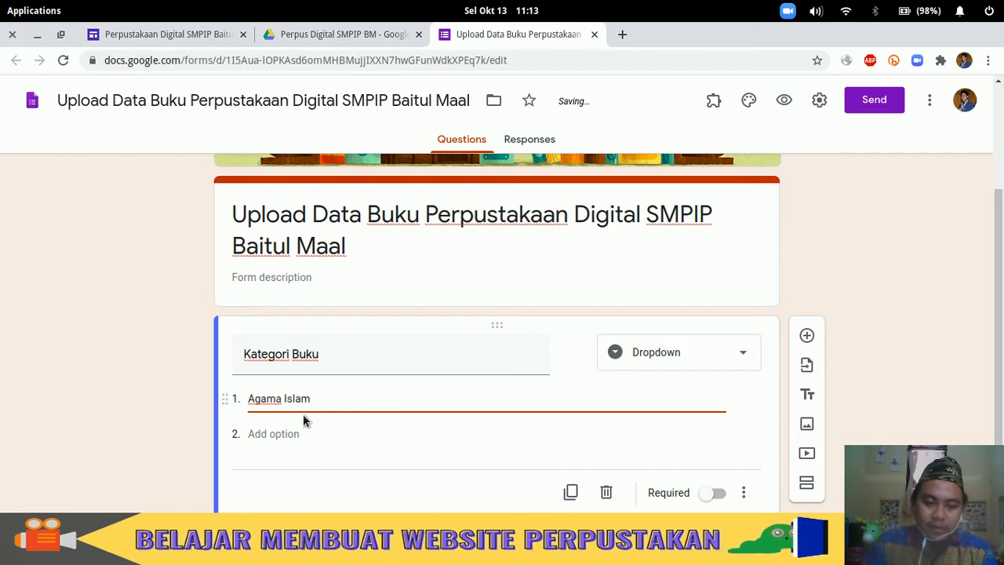
- Add "Teknologi" and "Sejarah" as the second and third options of the "Kategori Buku" dropdown question
click(269, 435)
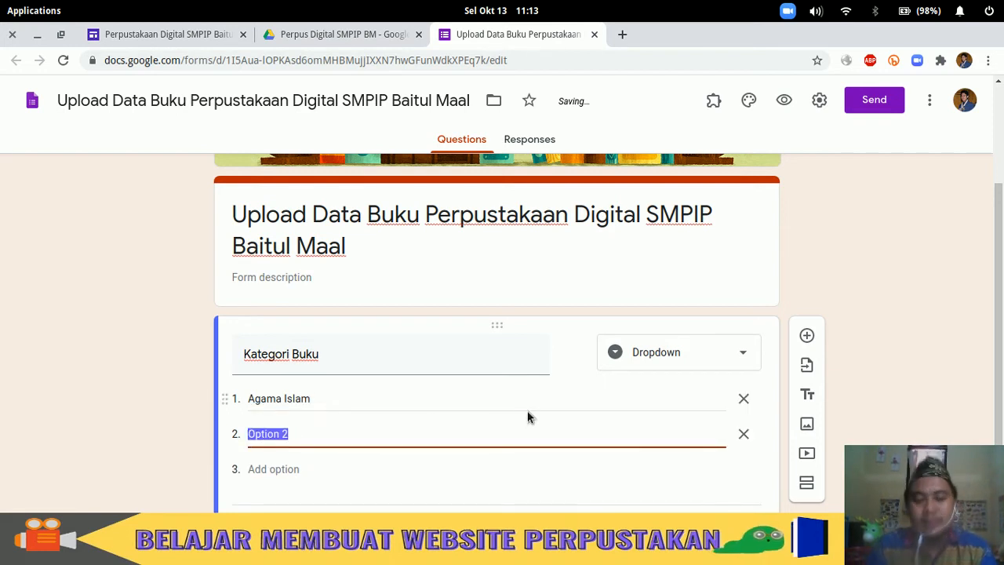
text(Tek)
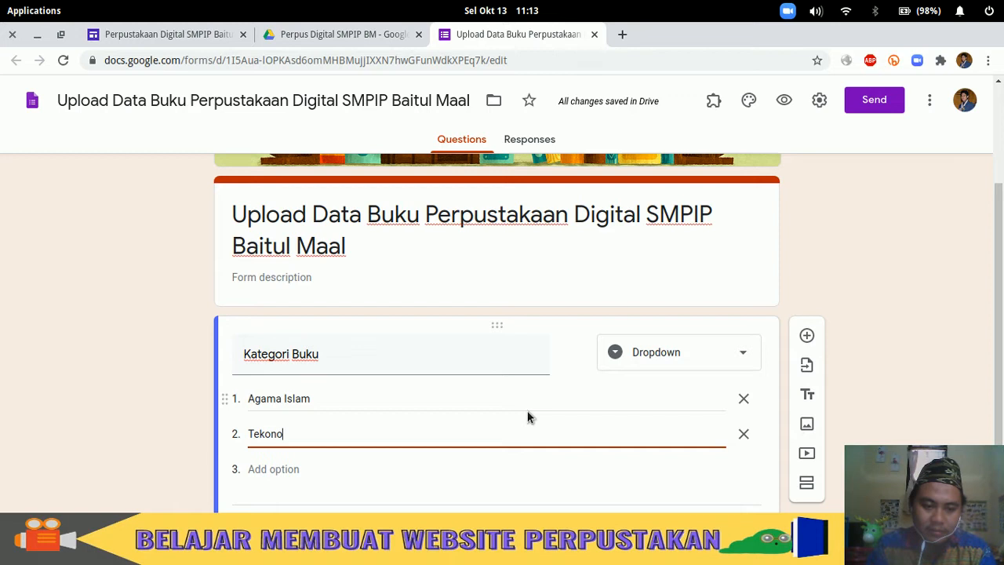
text(nologi &)
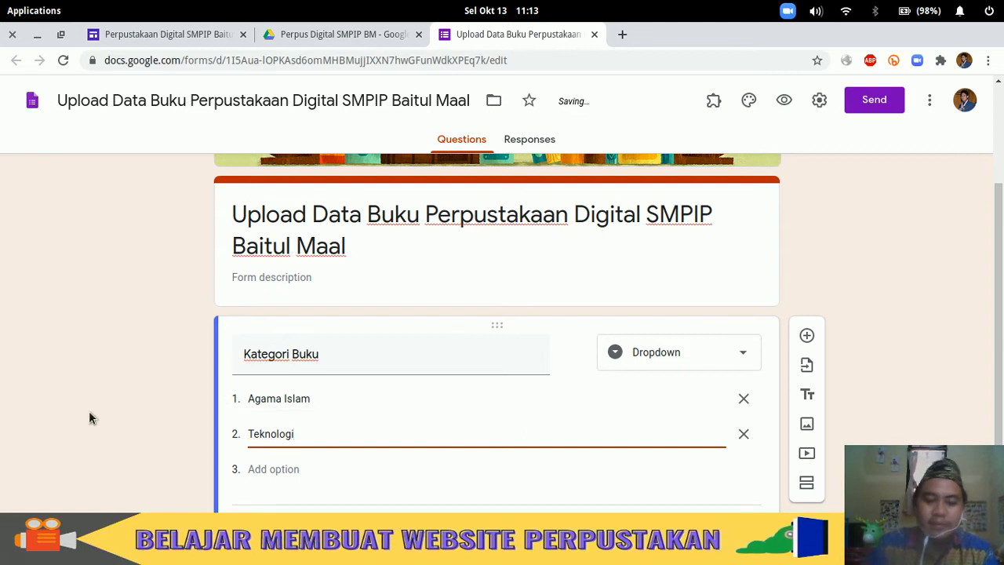
click(290, 471)
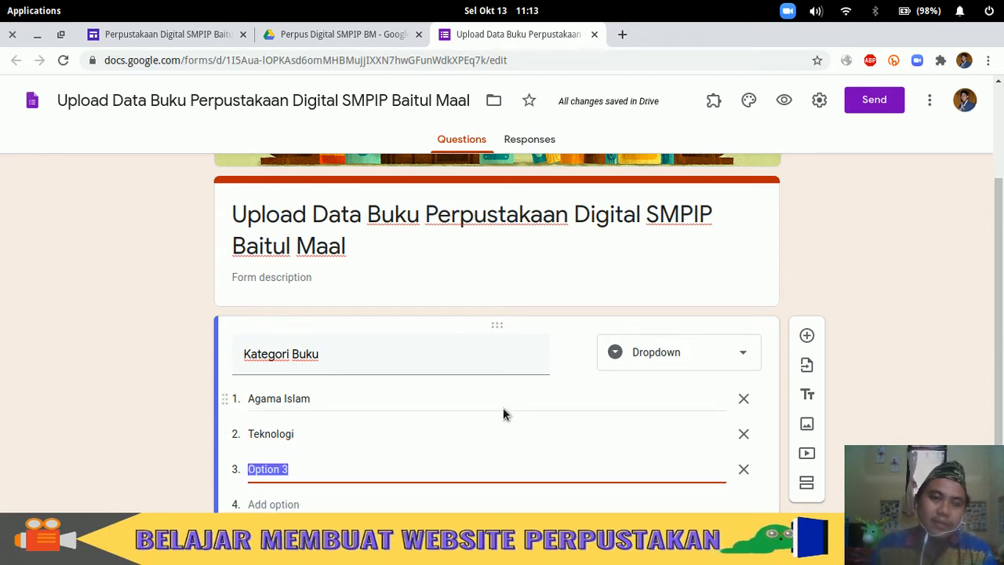
text(Sejarah)
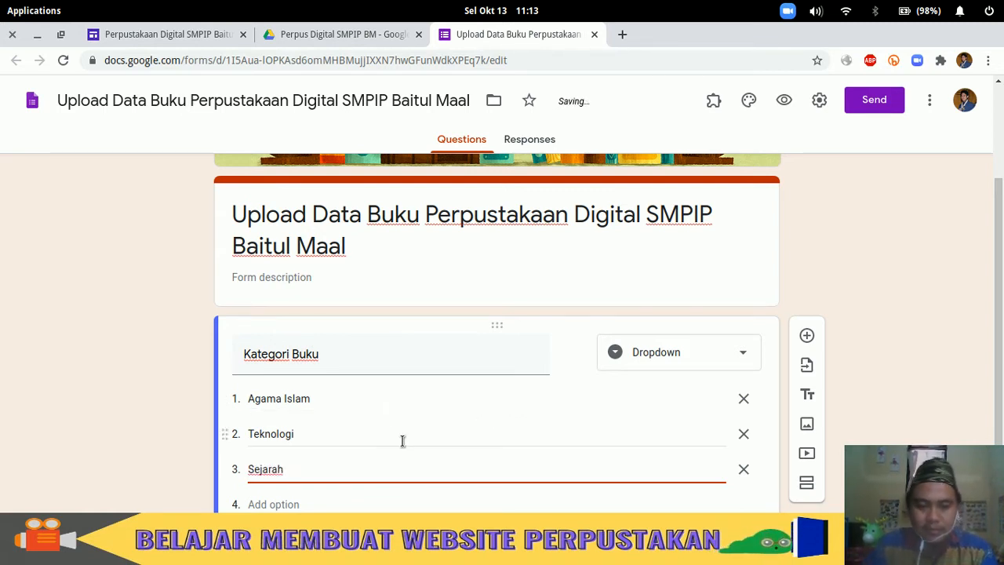
- Add "Budaya" and "Ekonomi" as the fourth and fifth options of the "Kategori Buku" dropdown question
click(276, 506)
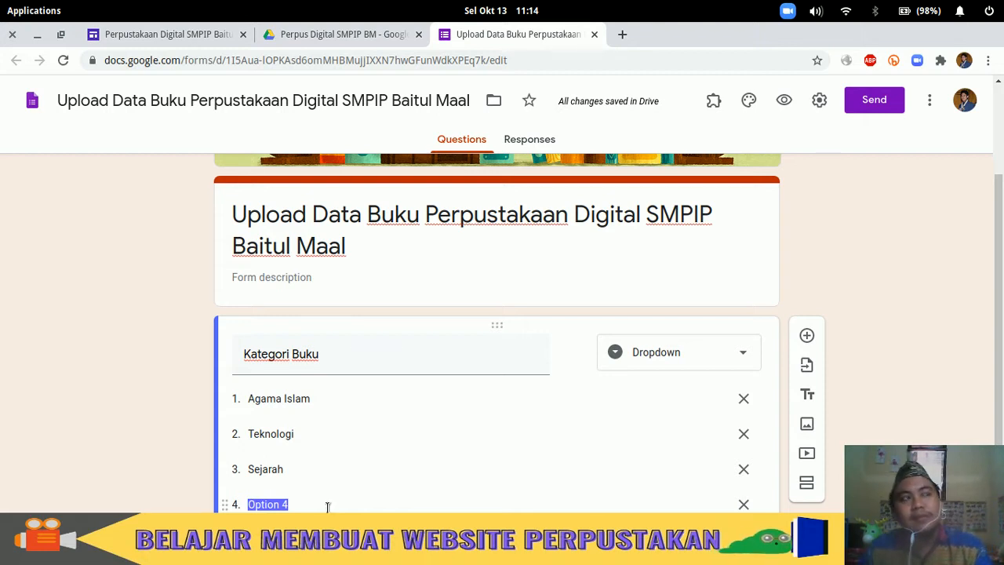
text(Budaya)
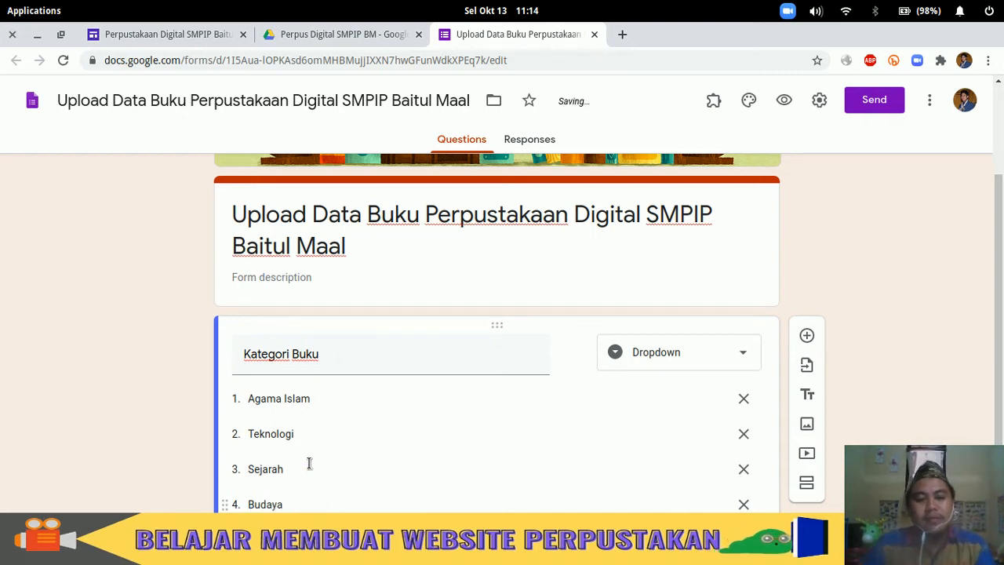
scroll(306, 463, down, 3)
click(268, 436)
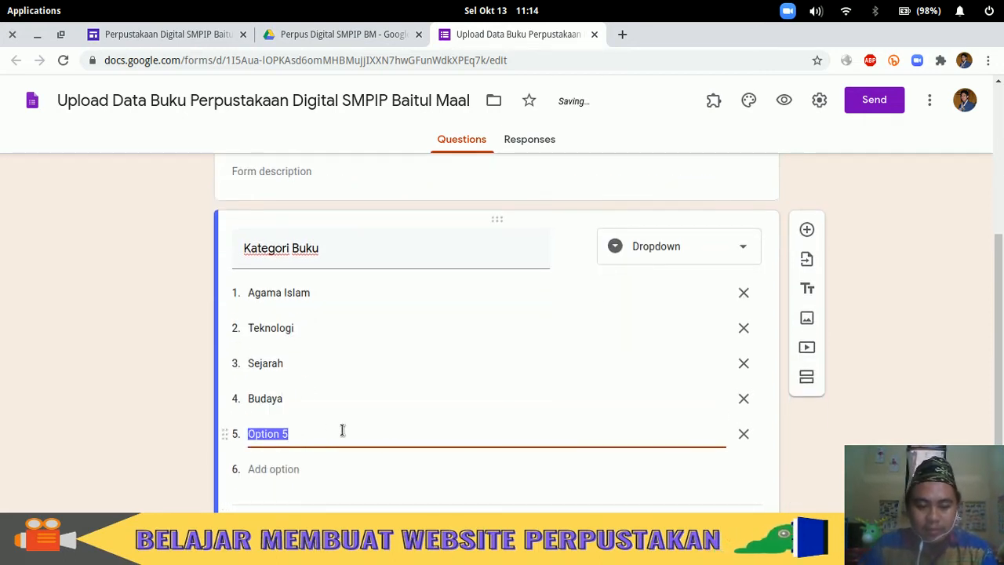
text(Ekonomi)
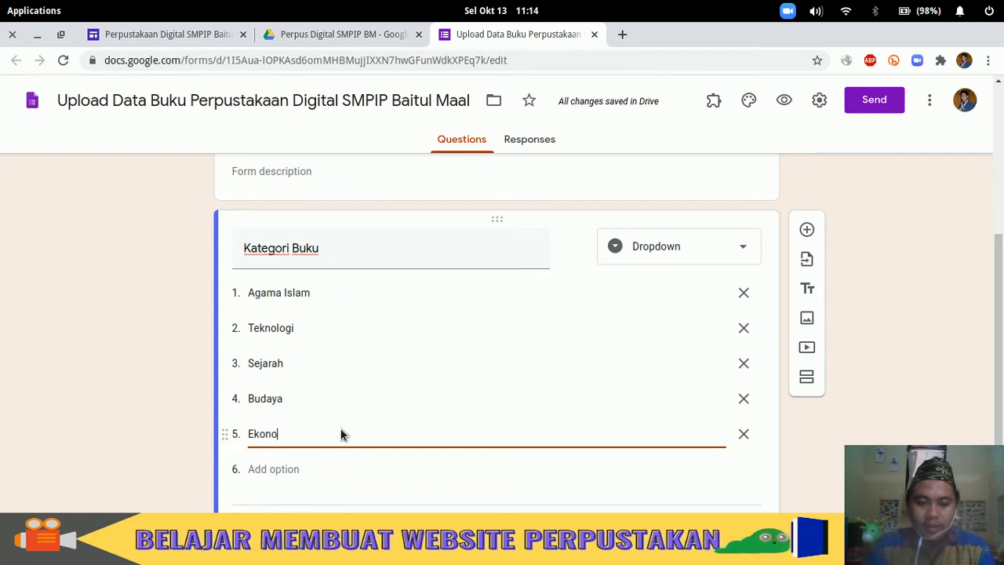
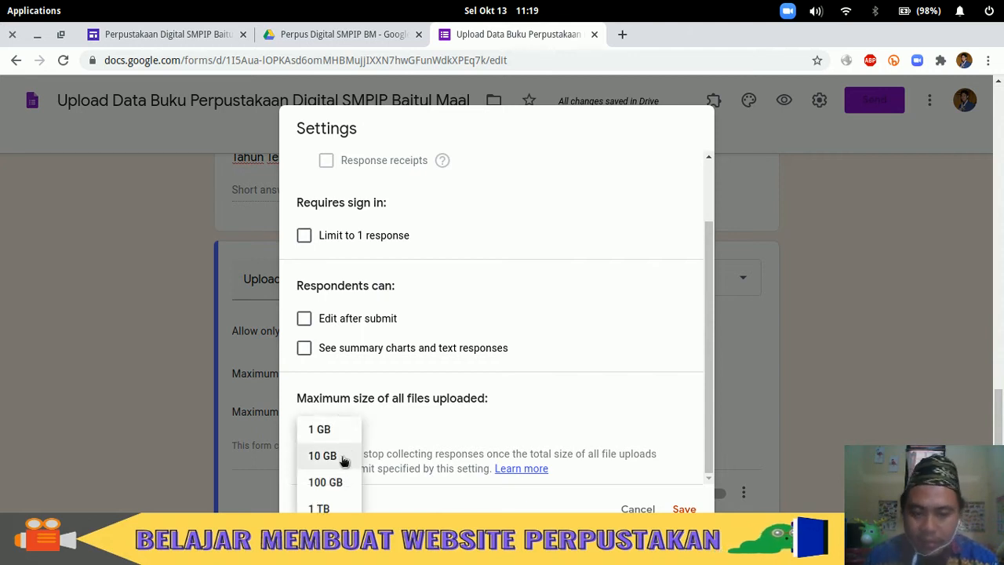
- Save a 10 GB maximum size for all uploaded files and make the "Upload File E-Book" question required
click(327, 464)
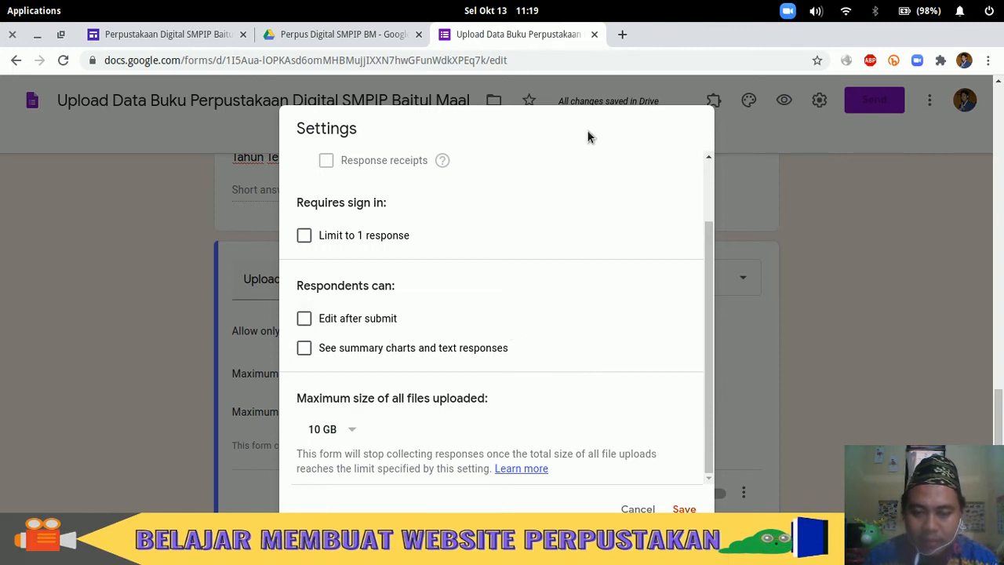
drag(589, 131, 604, 47)
click(474, 311)
scroll(444, 277, up, 1)
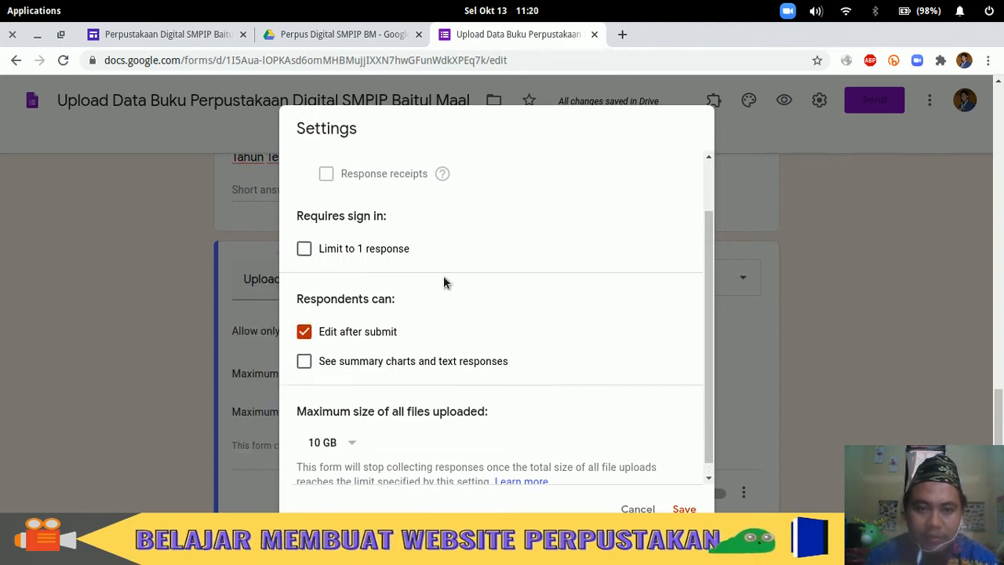
scroll(443, 283, up, 1)
click(305, 397)
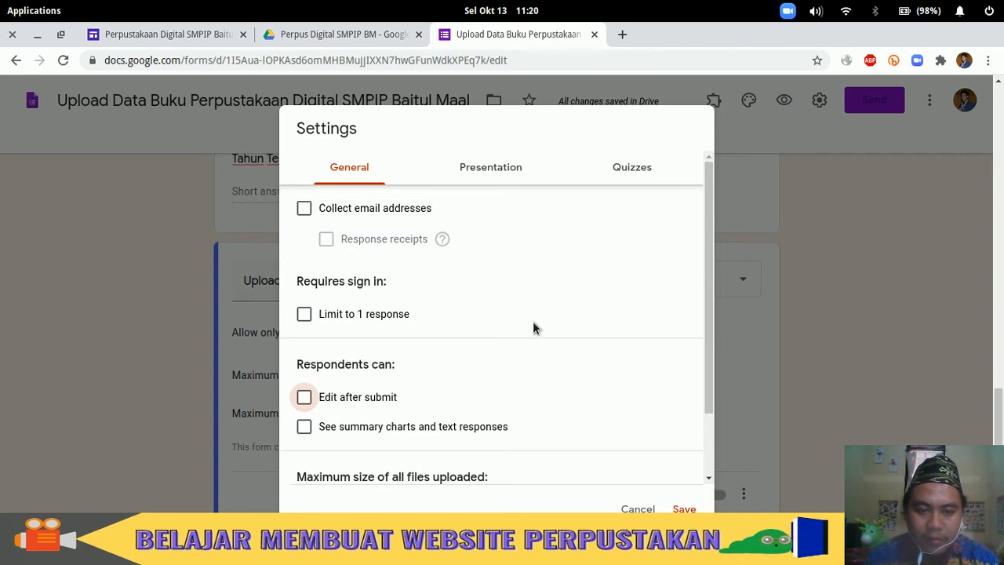
scroll(532, 327, up, 2)
scroll(366, 276, up, 1)
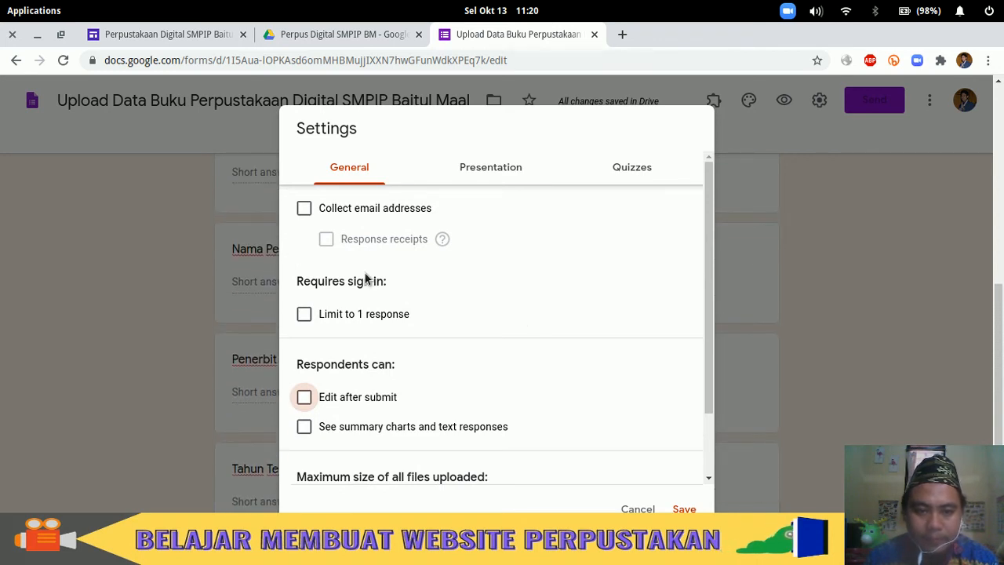
scroll(353, 259, up, 1)
scroll(390, 345, down, 1)
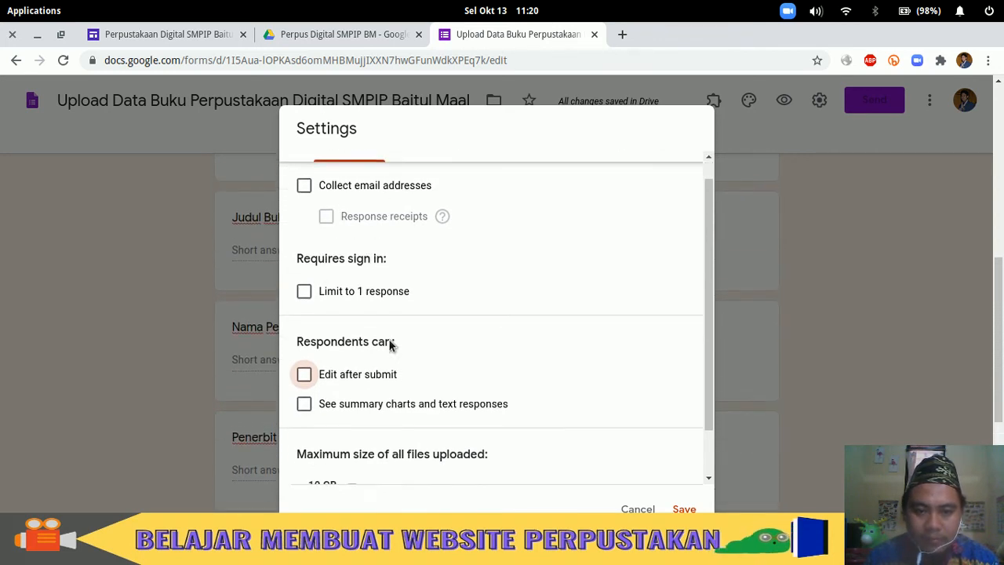
scroll(600, 332, down, 6)
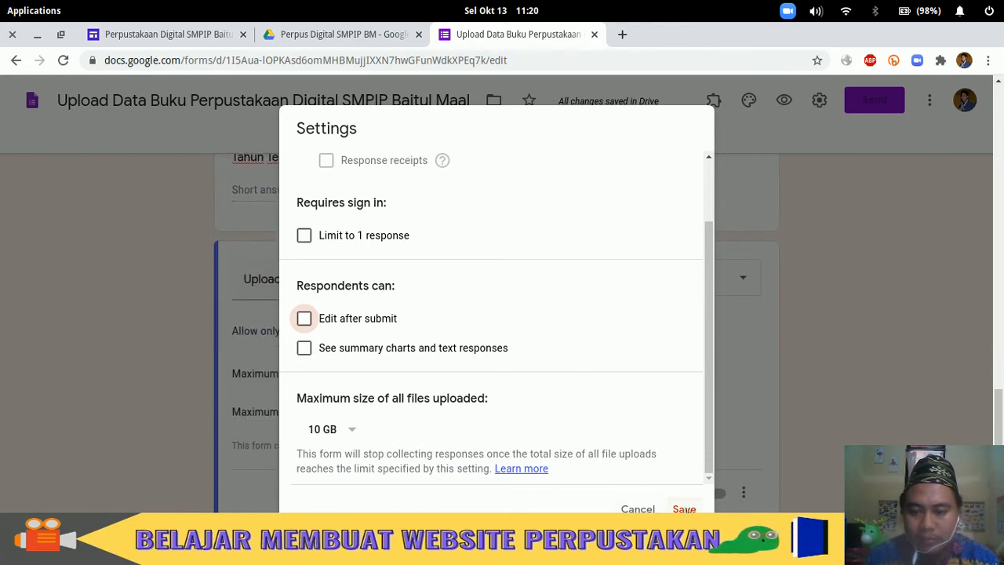
click(684, 509)
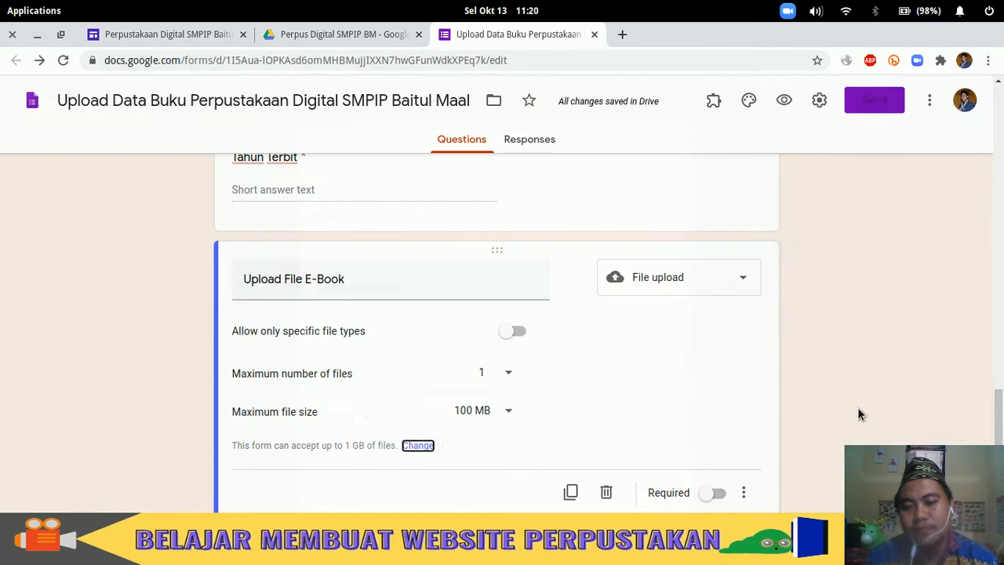
click(717, 493)
- Review all the form's questions, from "Kategori Buku" through "Upload File E-Book"
scroll(890, 433, up, 15)
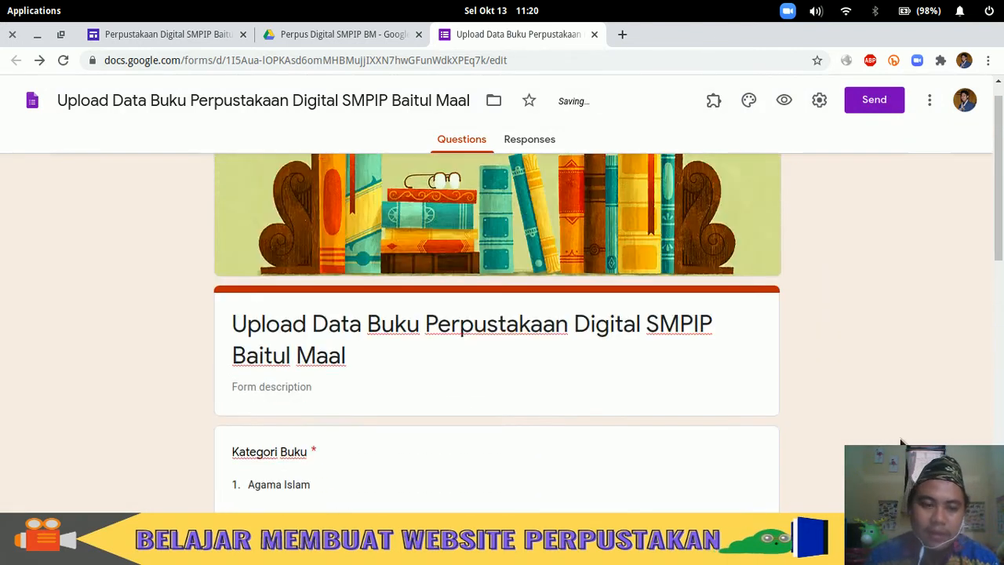
scroll(821, 393, down, 8)
scroll(621, 267, down, 3)
scroll(588, 314, up, 6)
scroll(259, 440, down, 2)
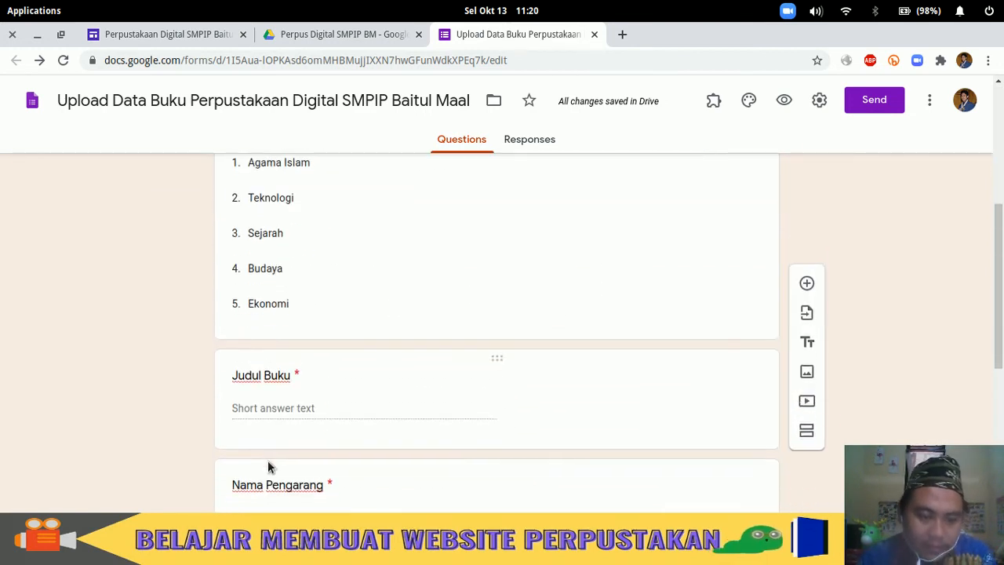
scroll(268, 467, down, 3)
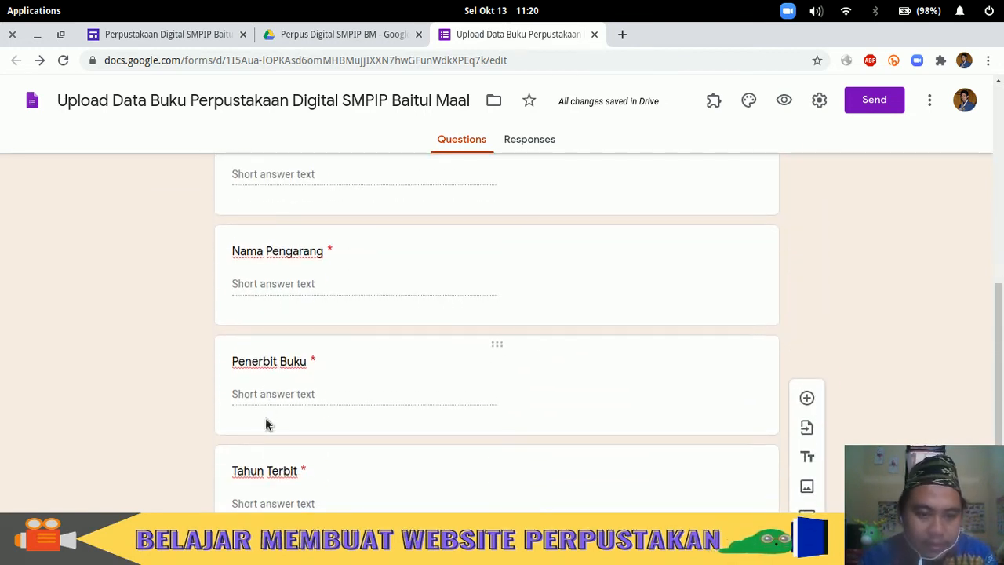
scroll(284, 416, down, 3)
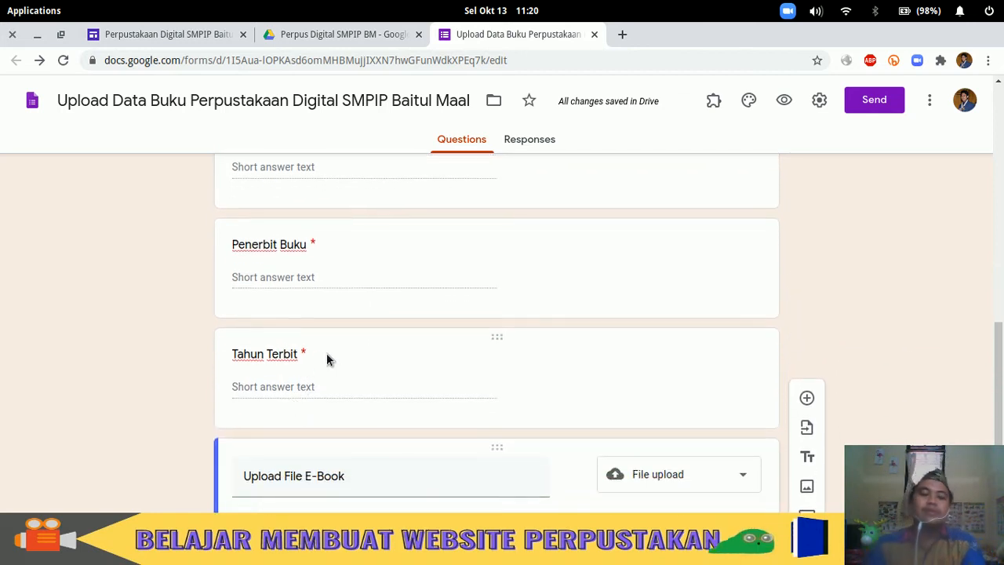
scroll(361, 416, down, 3)
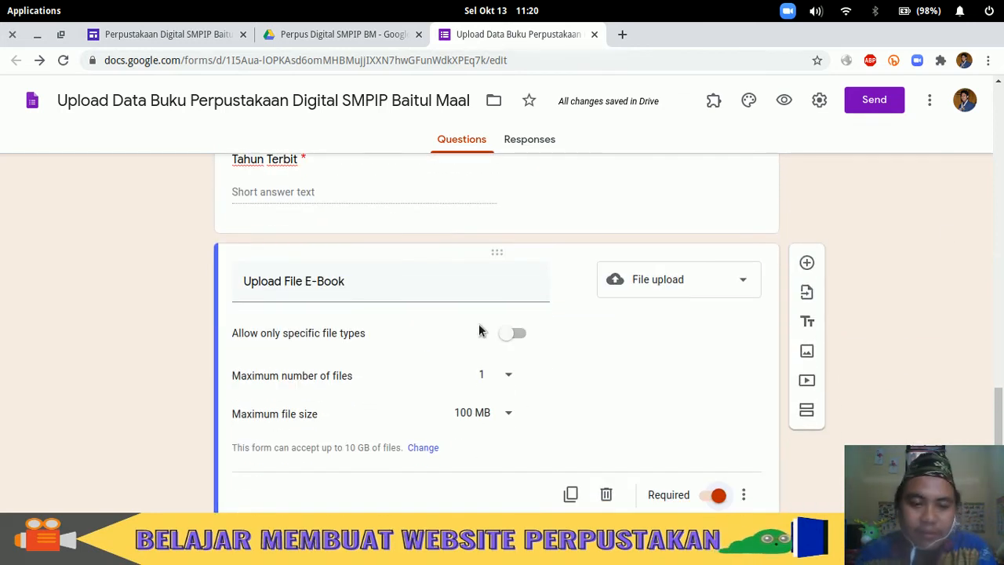
scroll(870, 346, up, 10)
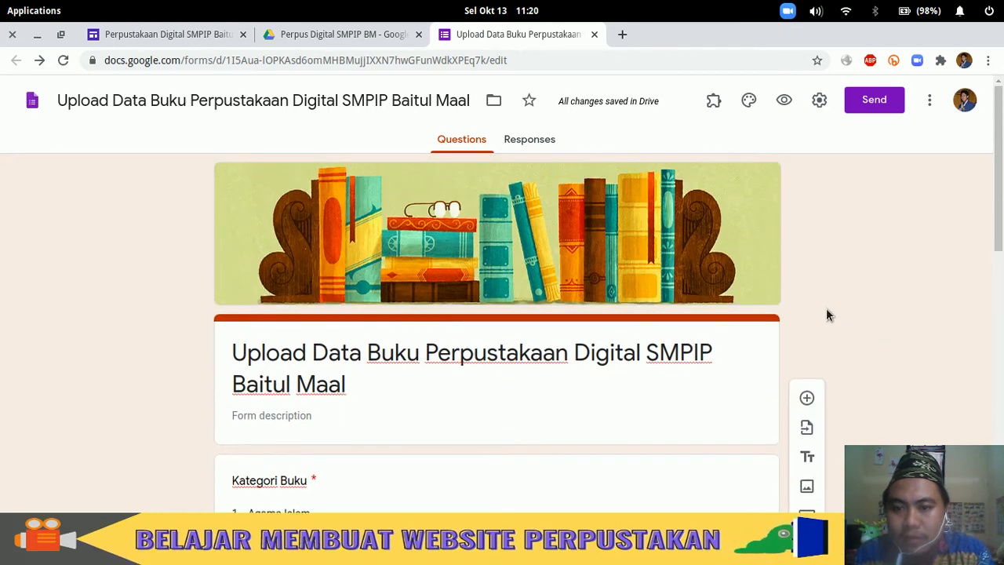
- View the form's email and link sharing options, including its share link, and close them without sending
click(858, 110)
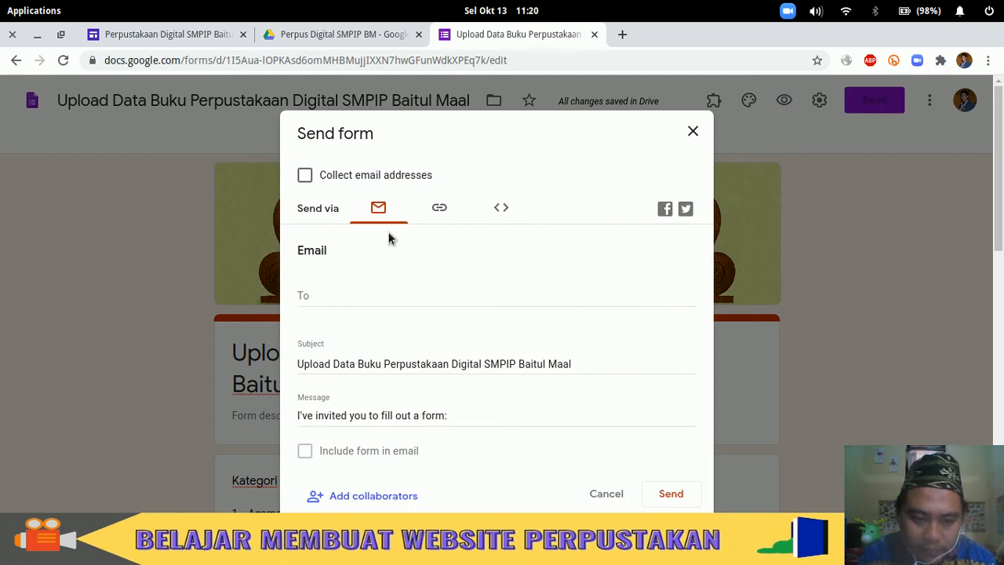
click(439, 209)
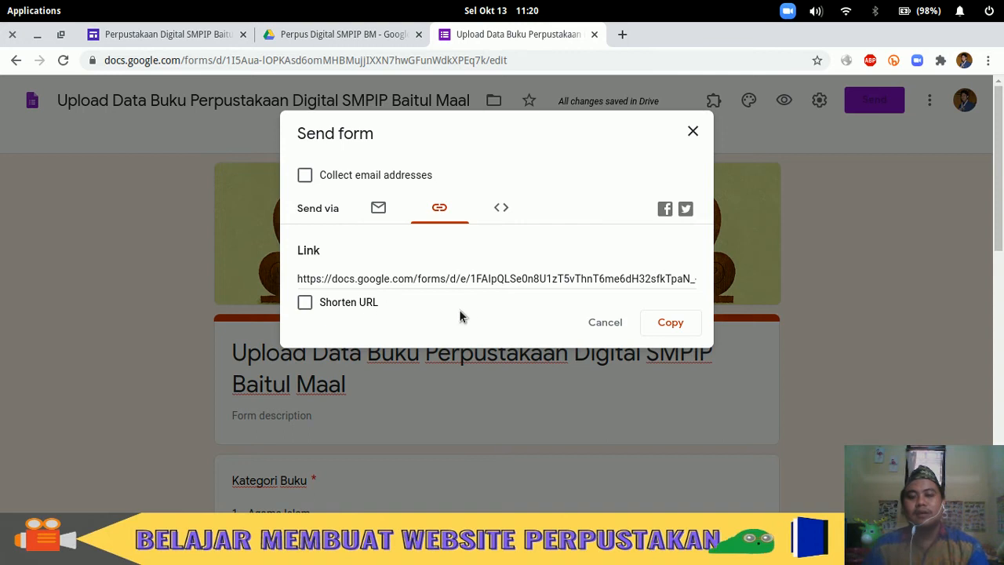
click(384, 281)
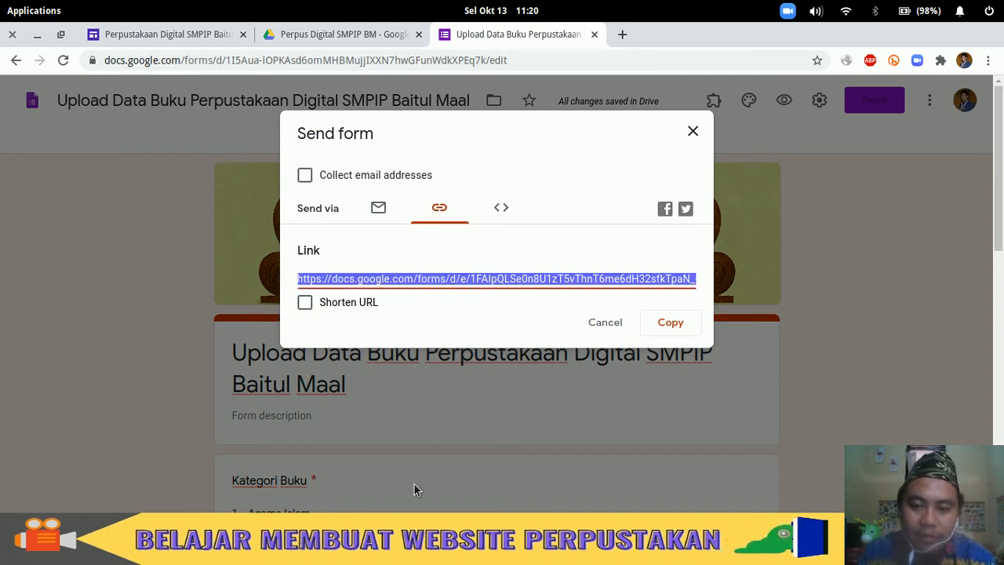
click(378, 209)
click(604, 495)
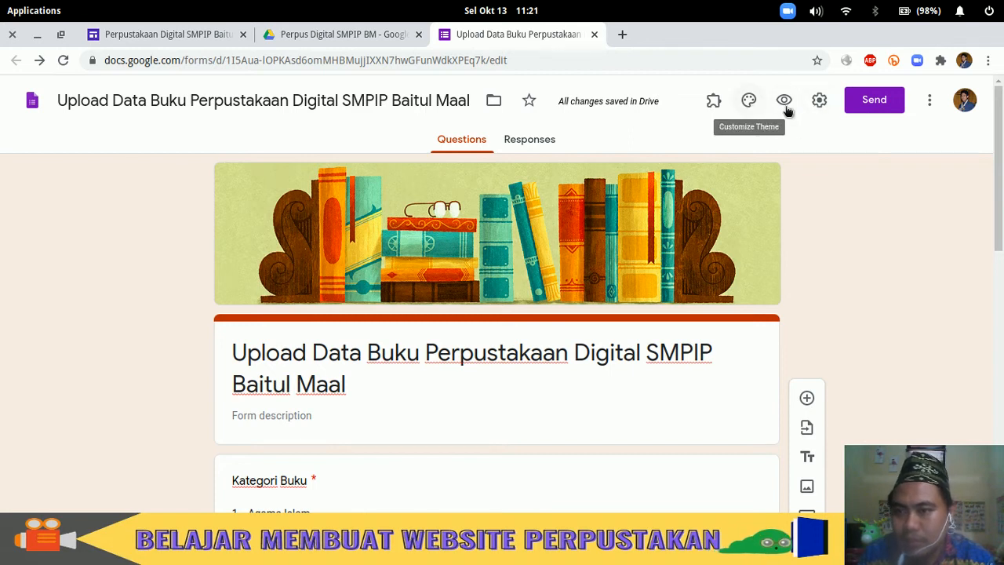
- Set the form's confirmation message to "FIle Buku Anda Telah Berhasil di Upload" and return to the general settings
click(819, 102)
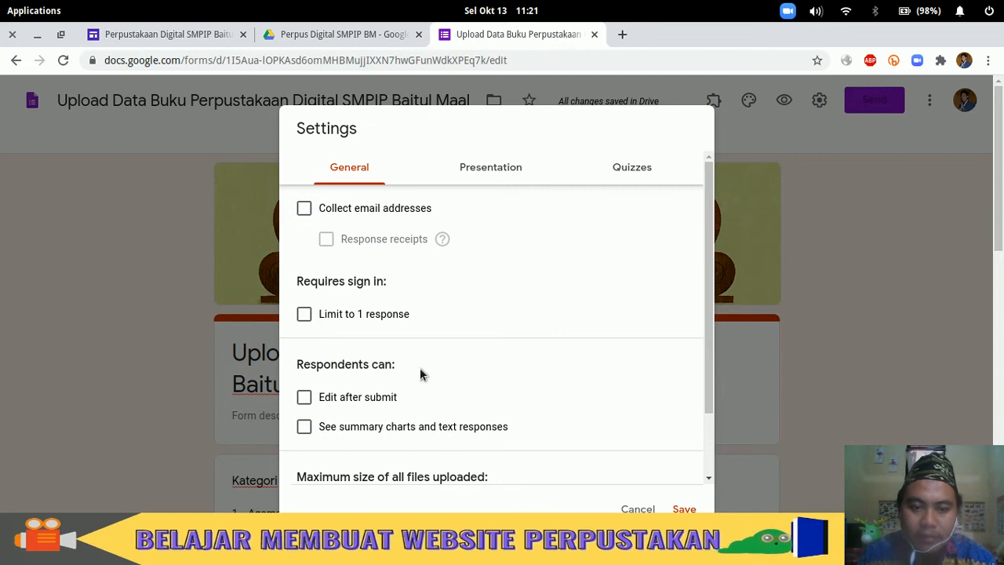
click(508, 170)
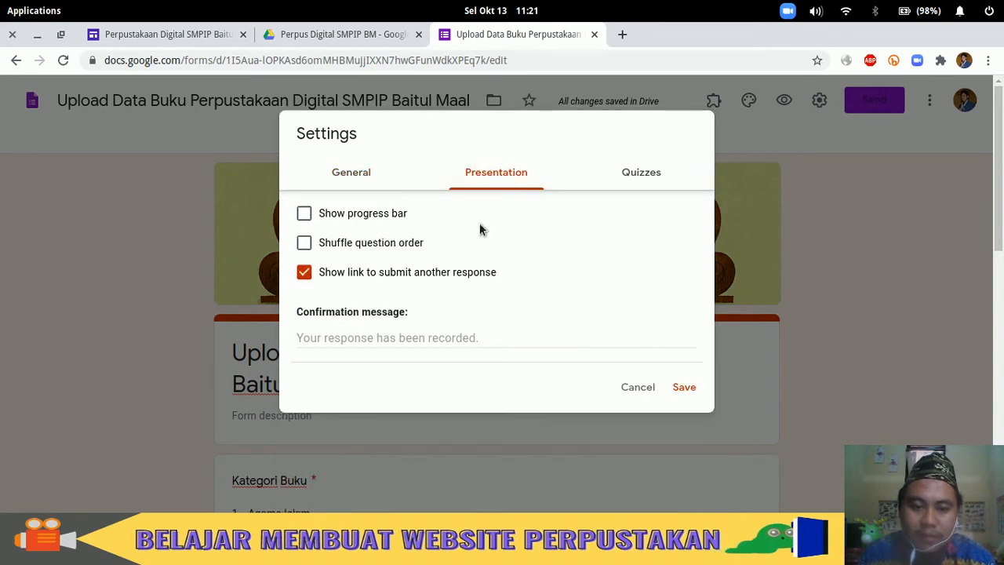
click(412, 337)
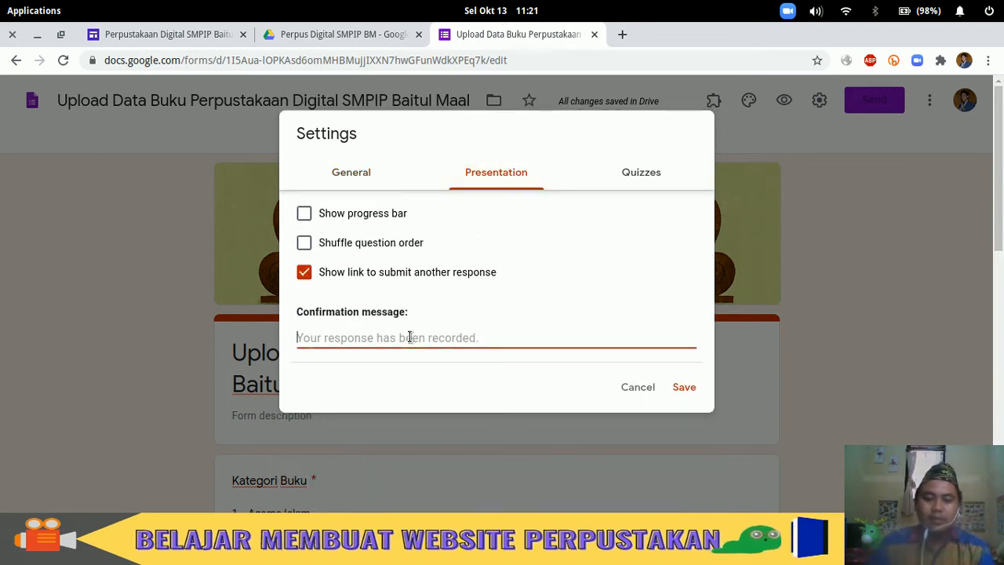
click(351, 329)
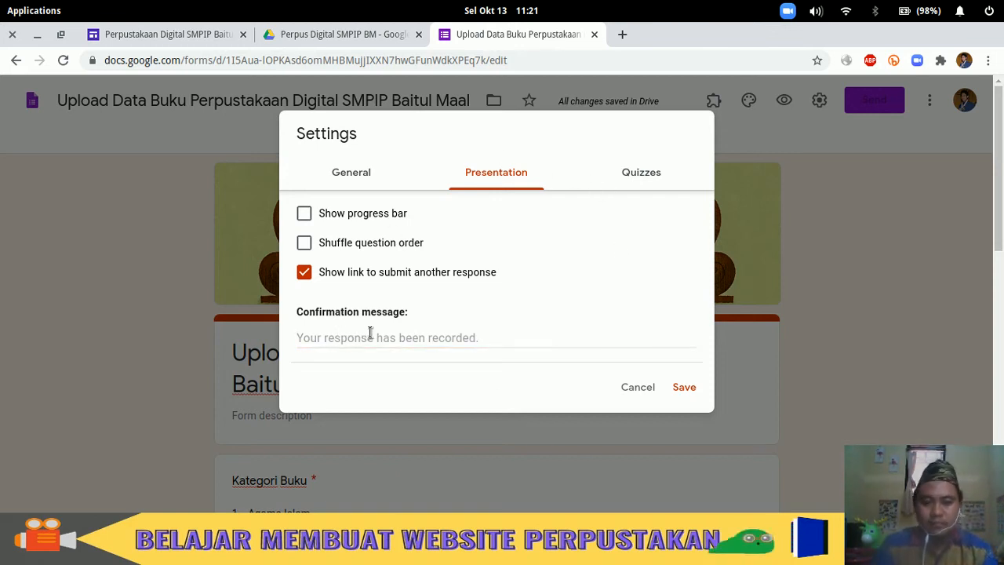
click(361, 336)
text(FIle)
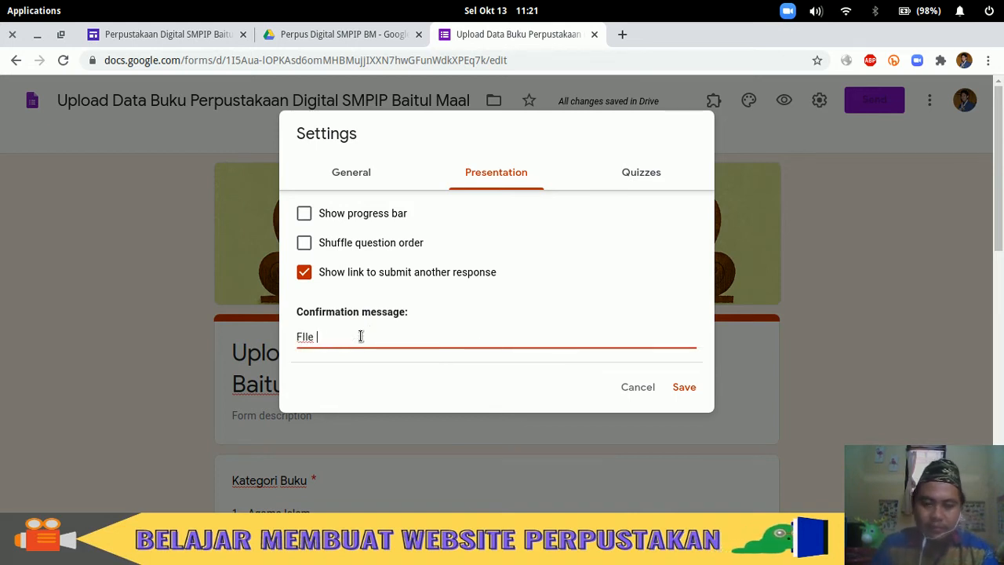
text( Buku An)
key(BackSpace)
text(Anda)
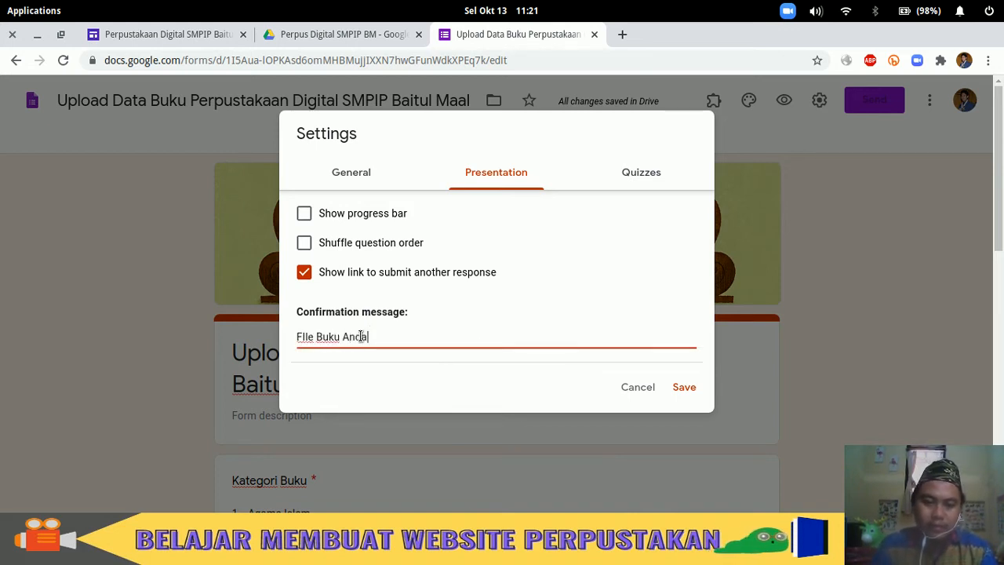
text( Telah Berhasil di Upload)
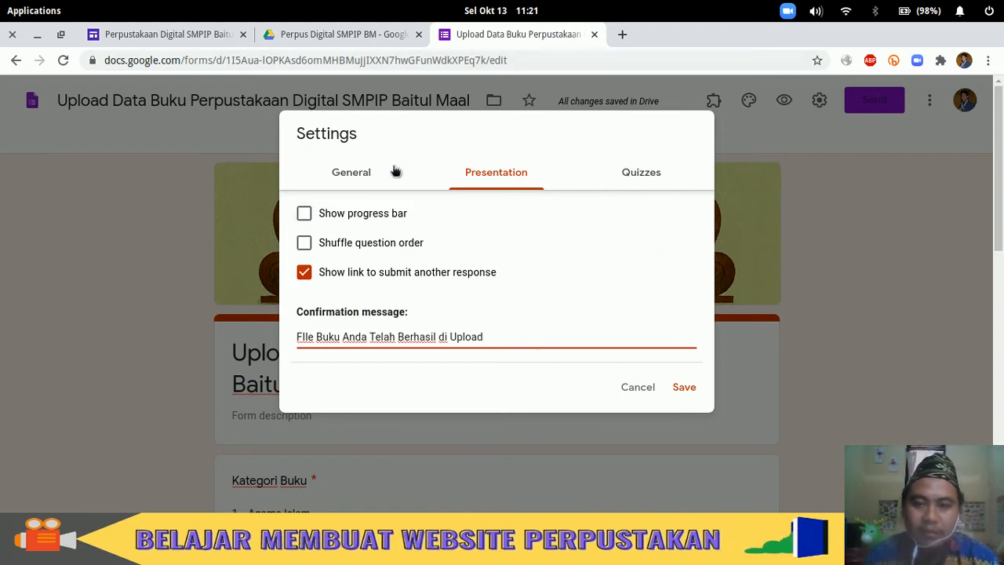
click(358, 171)
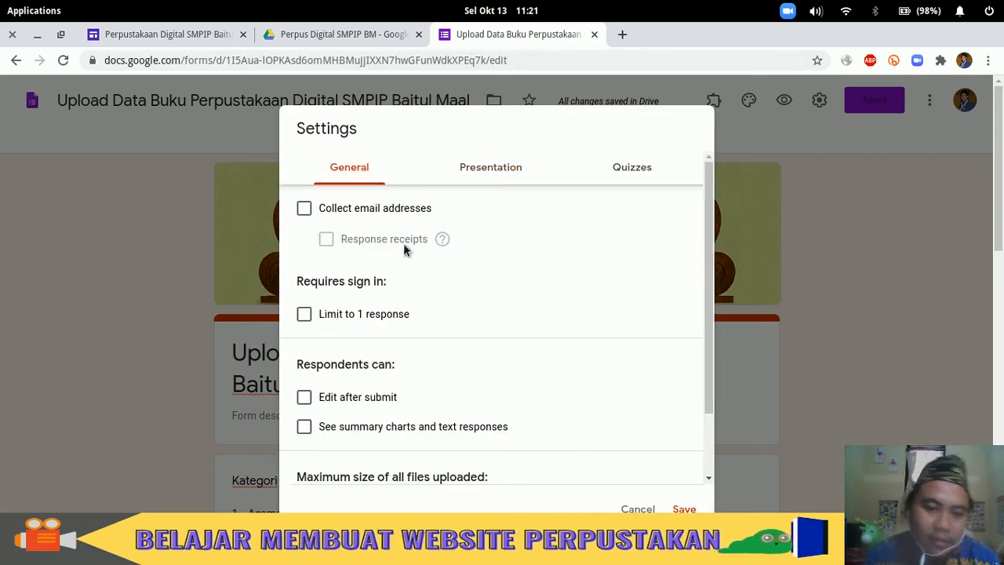
- Allow respondents to edit their responses after submitting and save the form settings
scroll(452, 367, down, 2)
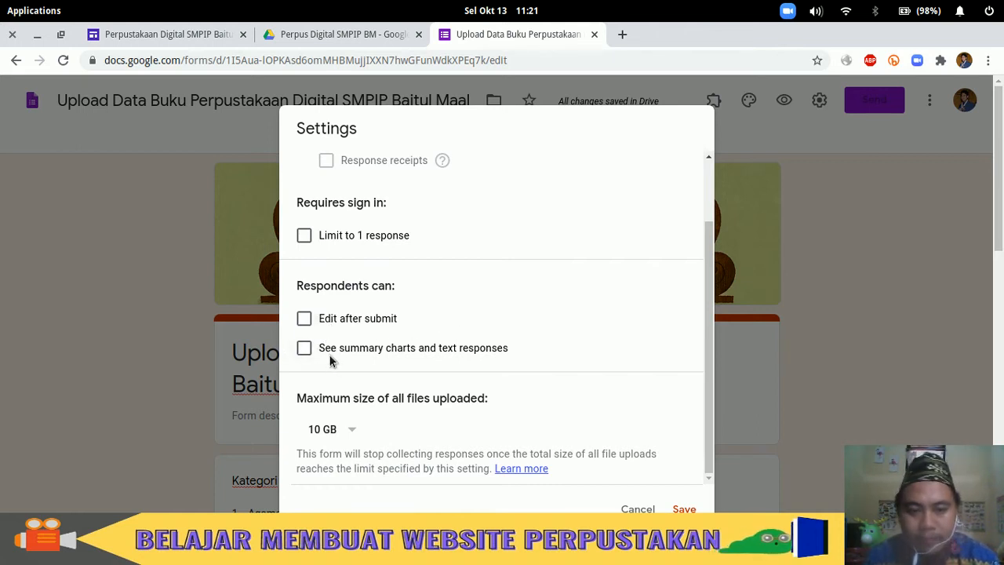
click(304, 320)
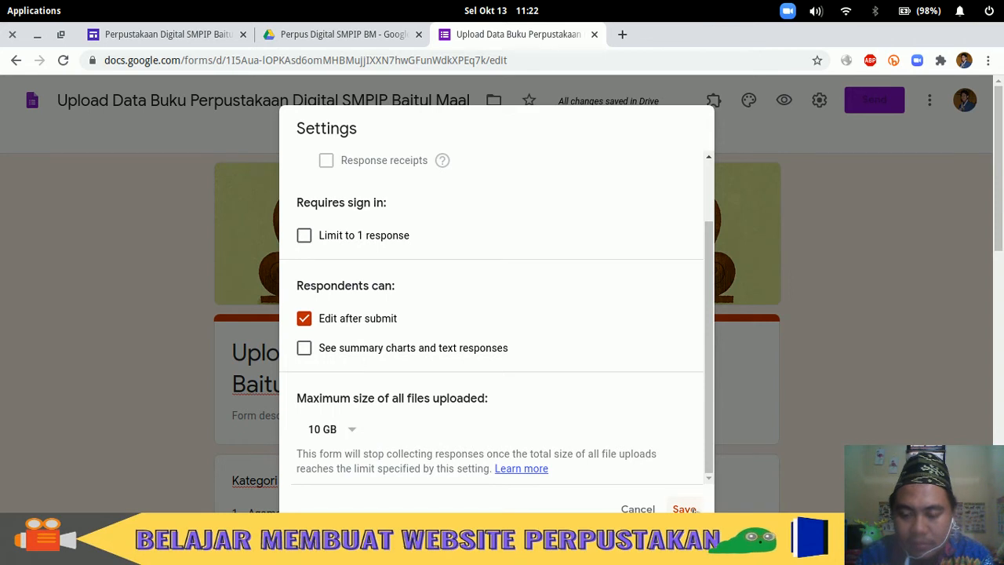
click(684, 509)
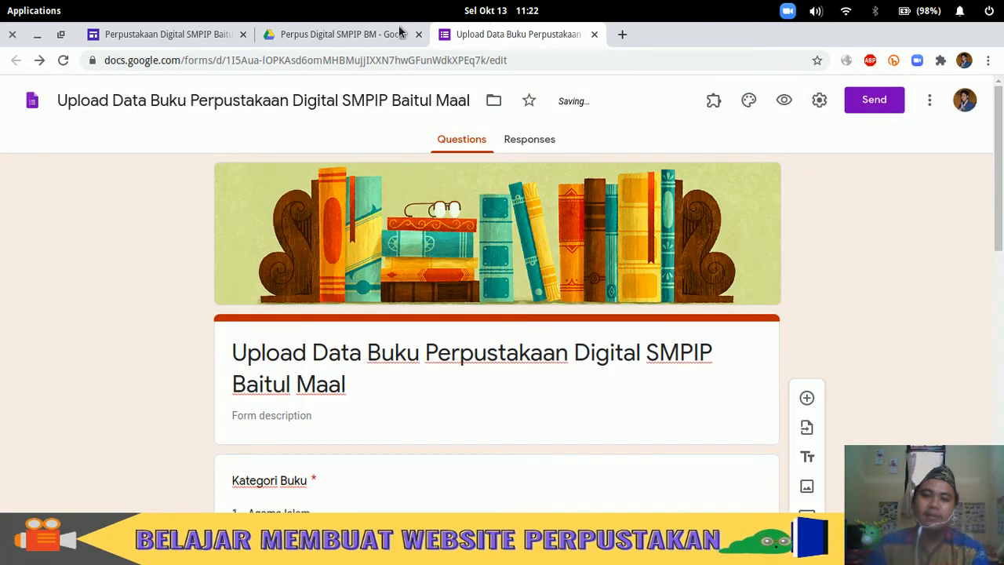
- Switch to Google Drive and open the form's file responses folder, down to its "Upload File E-Book (File responses)" subfolder
click(318, 39)
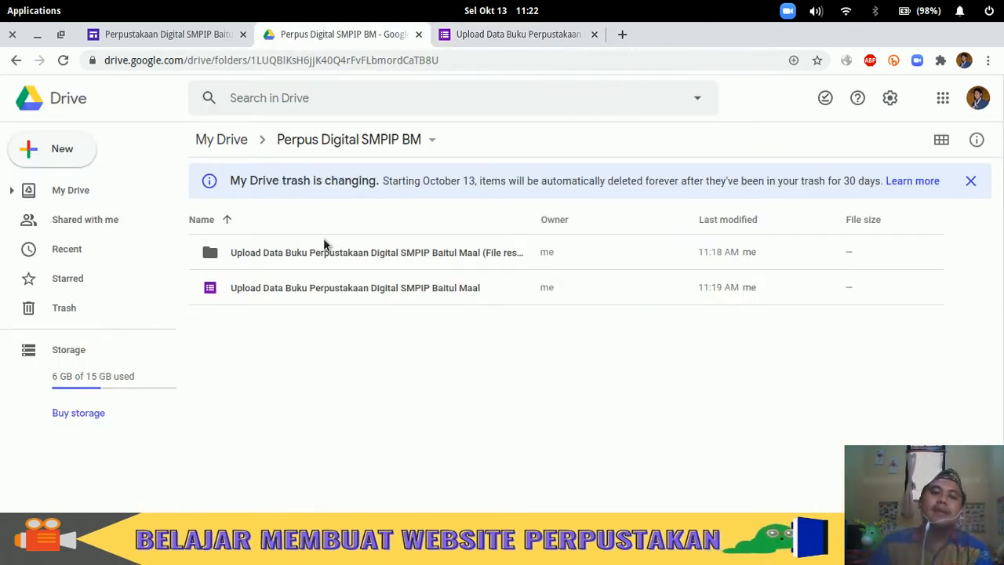
click(520, 33)
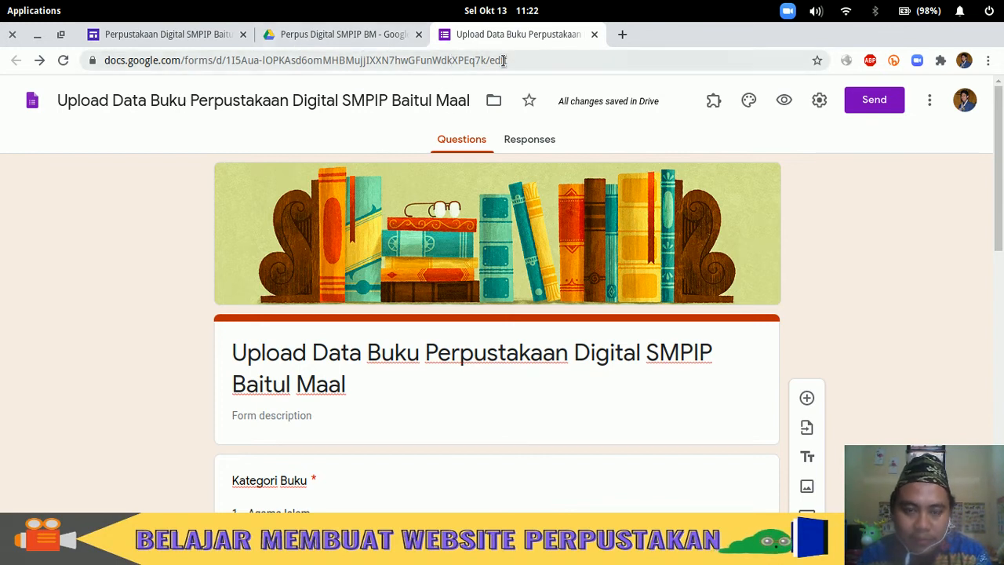
click(327, 36)
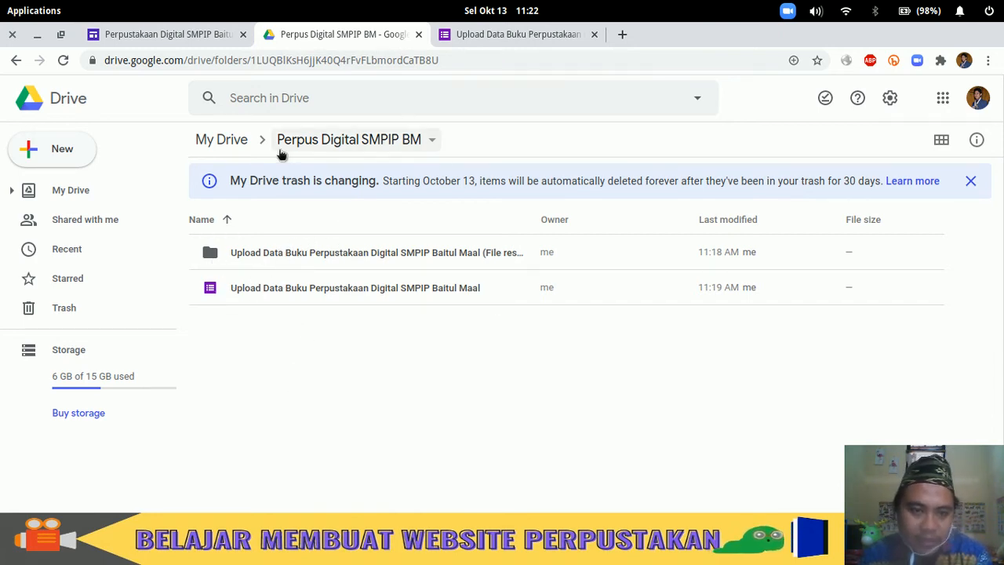
double_click(339, 253)
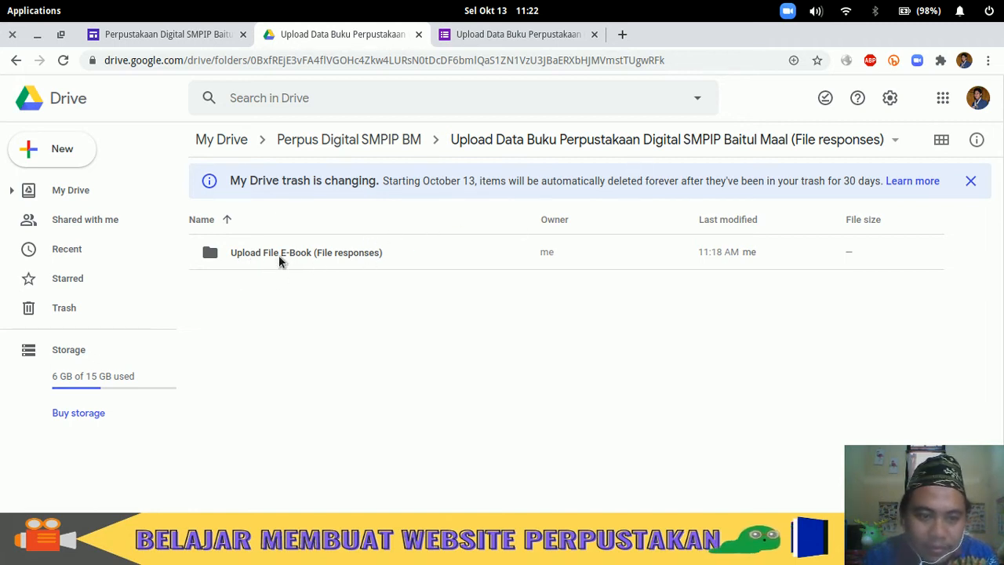
double_click(301, 256)
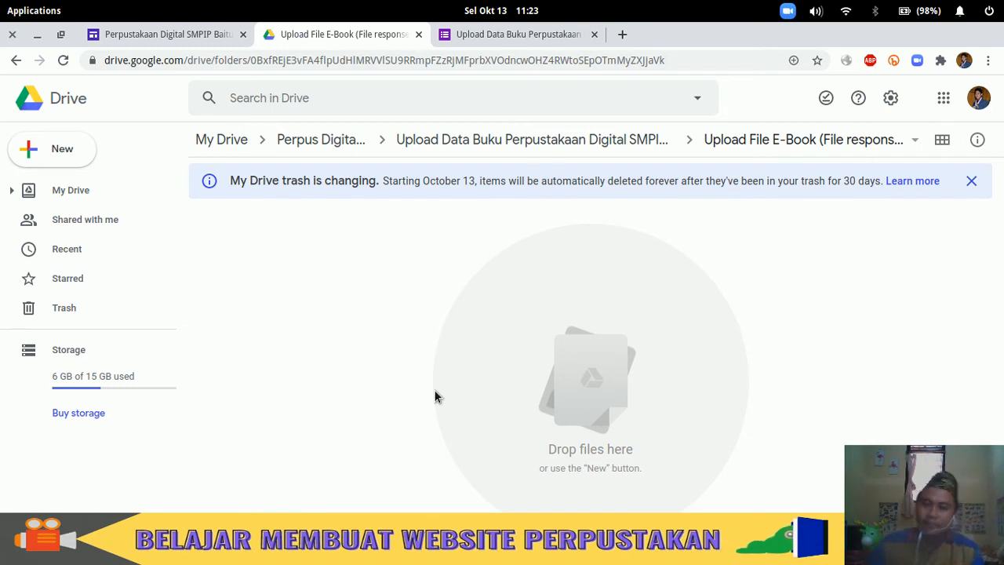
- Return to the form in Google Forms and create a new spreadsheet as the destination for its responses
click(514, 35)
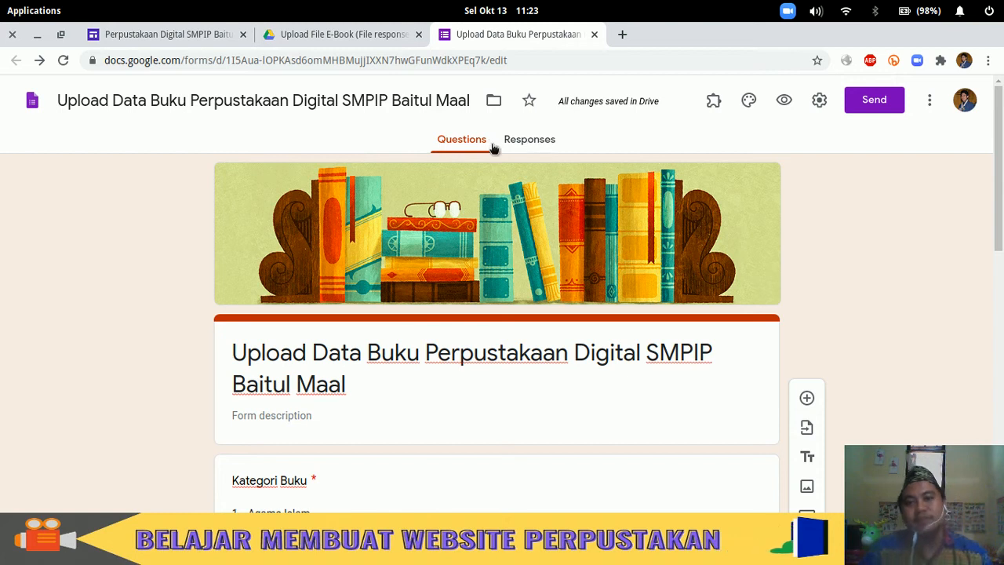
click(537, 141)
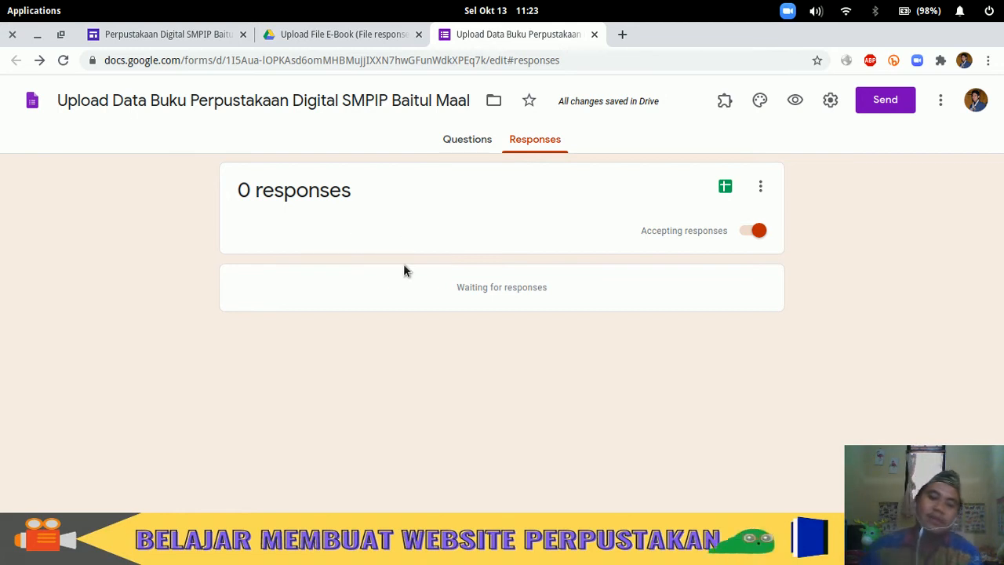
click(726, 188)
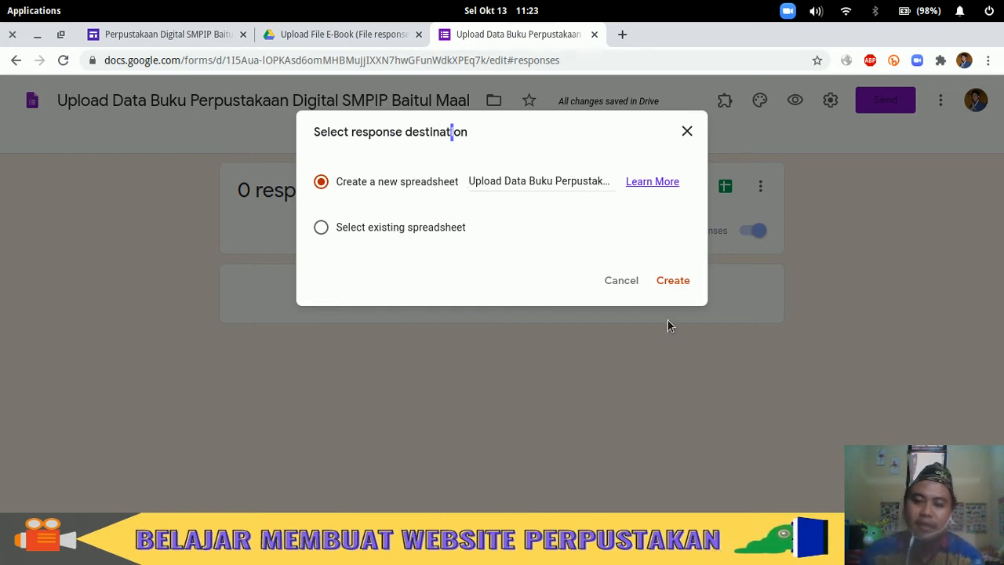
click(682, 286)
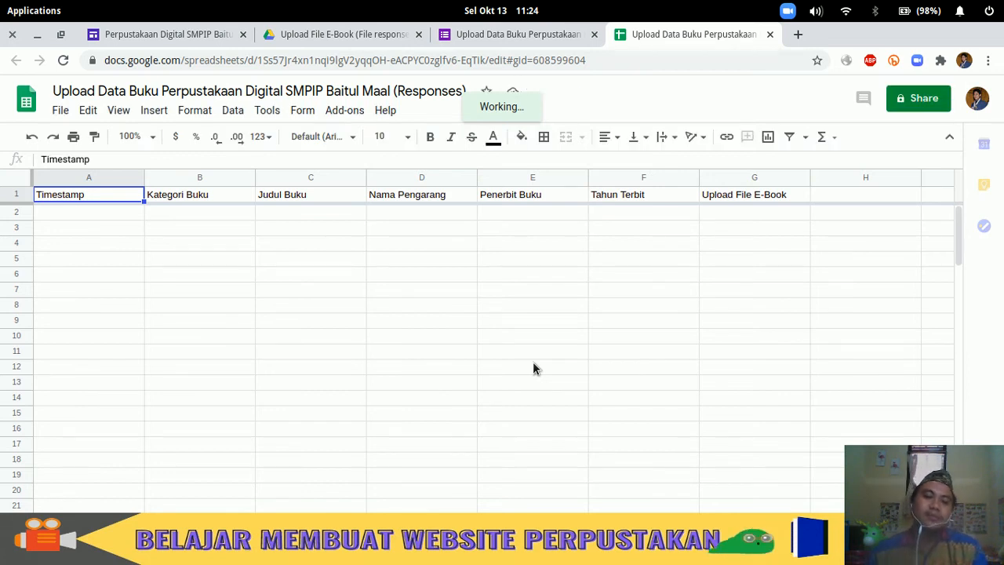
- Compare the form's questions with the column headings of the linked response spreadsheet, ending back at the start of the form
click(513, 35)
click(467, 140)
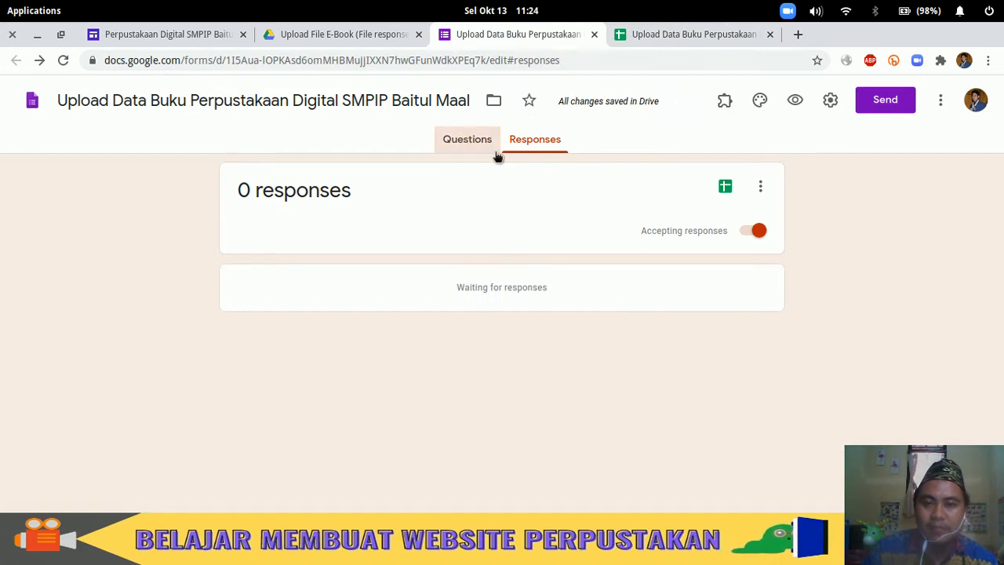
scroll(492, 347, down, 10)
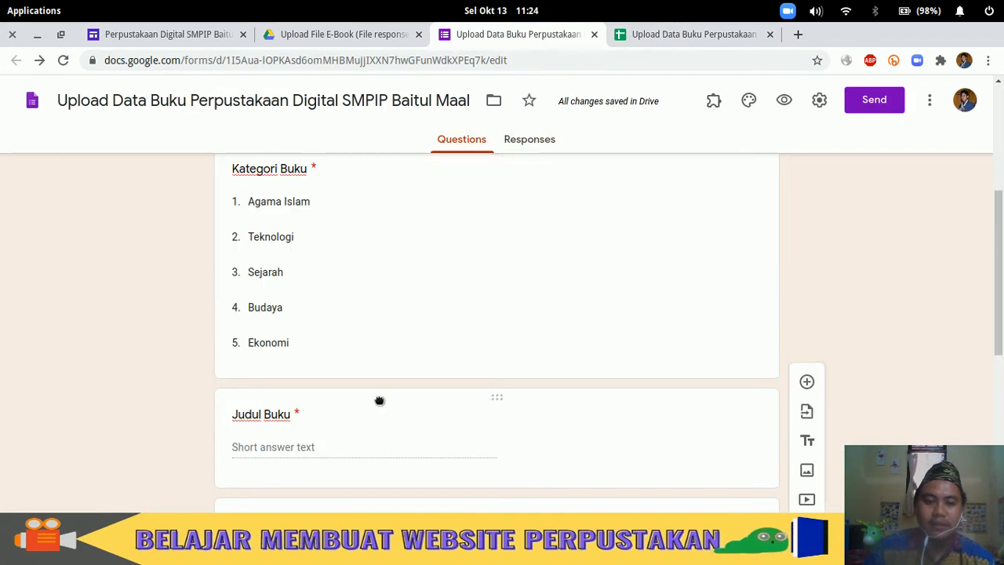
scroll(440, 376, down, 3)
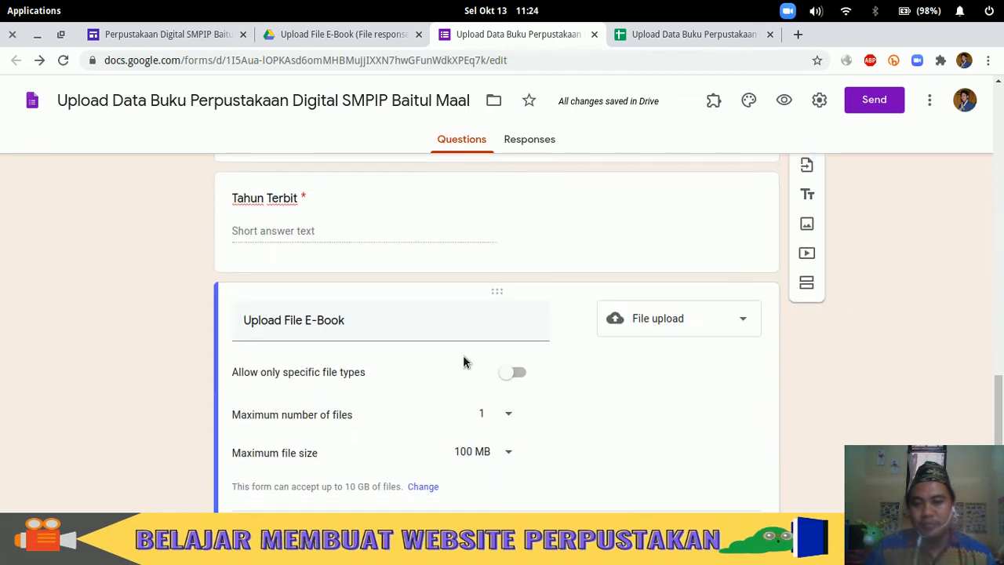
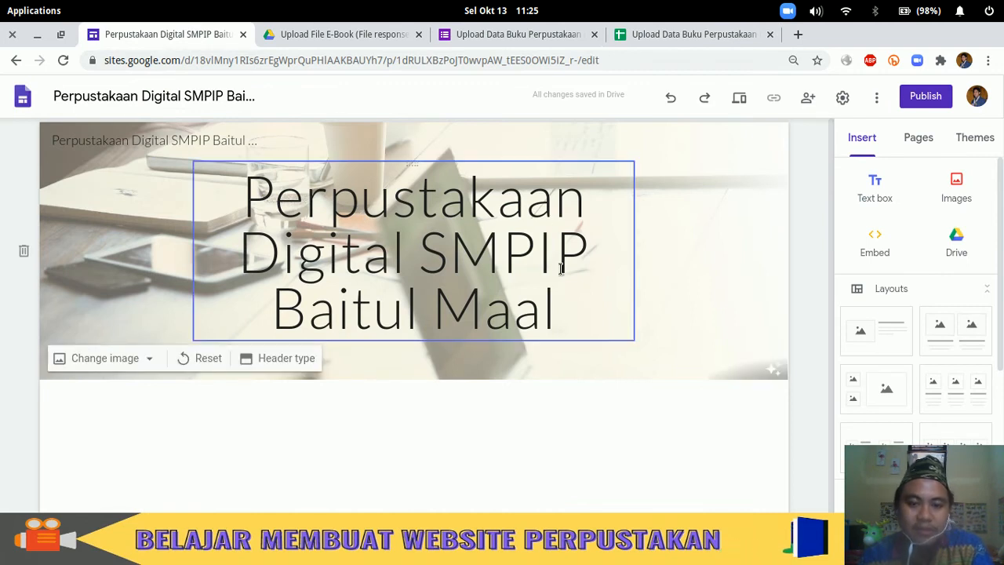
click(710, 35)
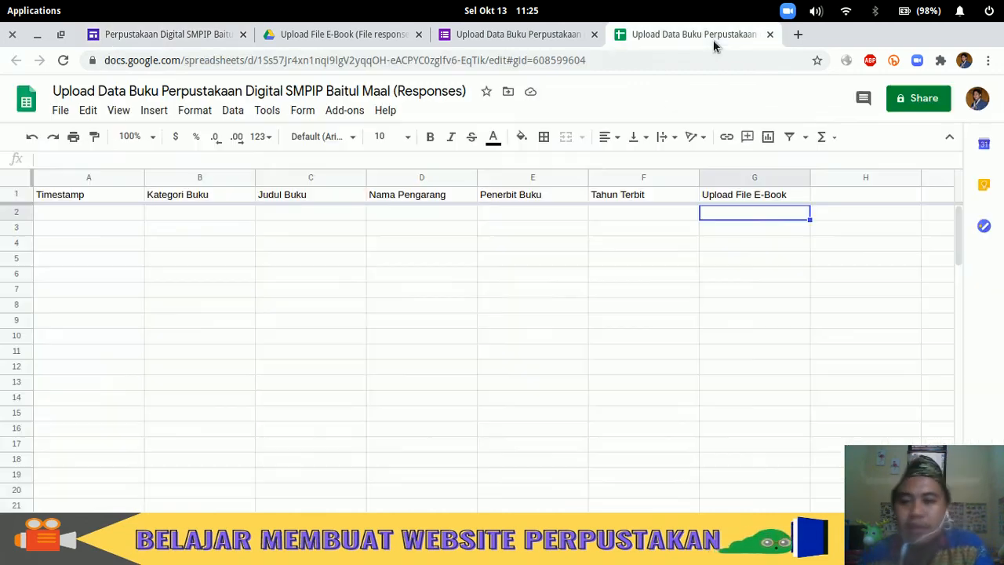
click(72, 215)
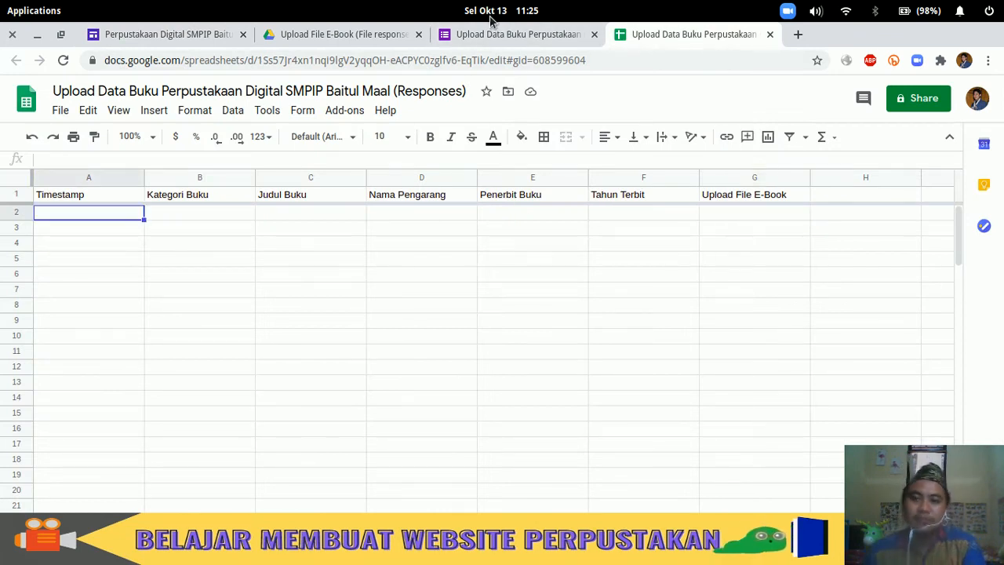
click(517, 42)
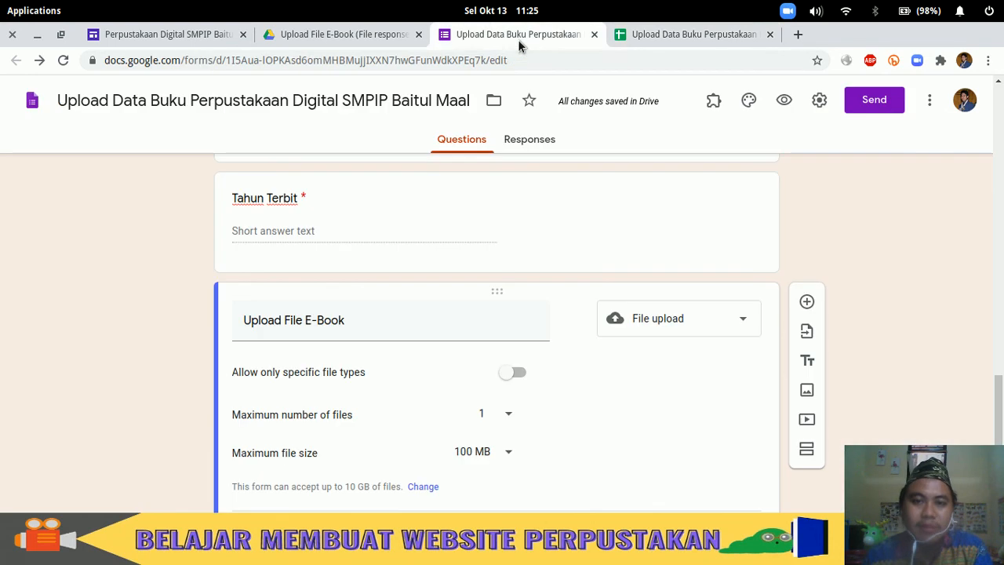
scroll(492, 321, up, 4)
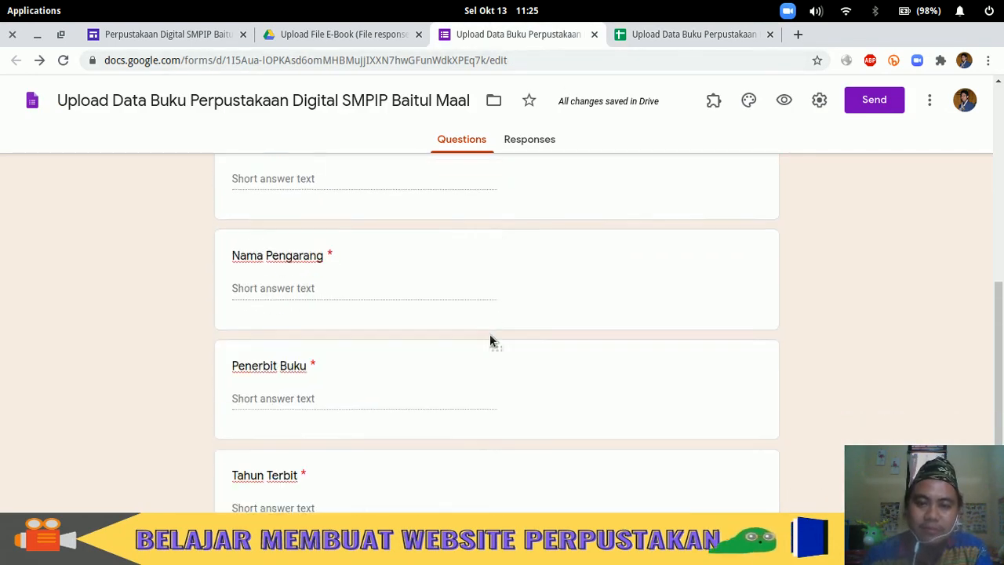
scroll(491, 339, up, 5)
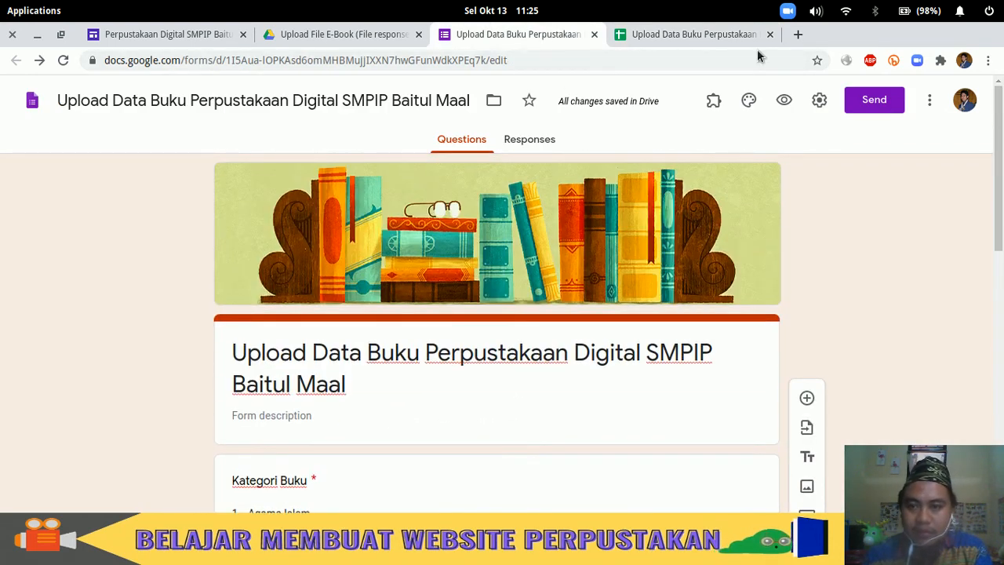
- Shorten the form's share link, copy it, and close the sending options
click(877, 101)
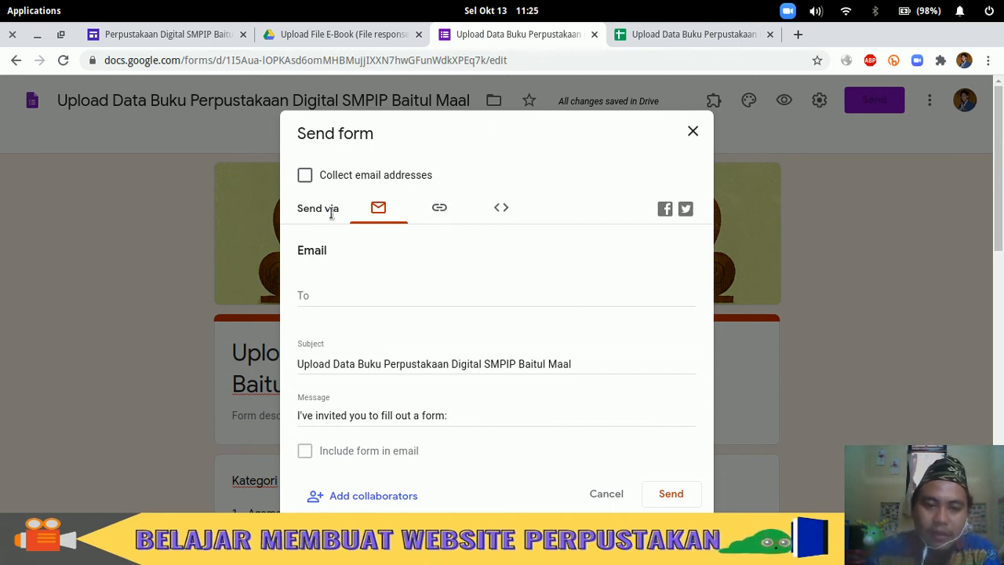
click(439, 208)
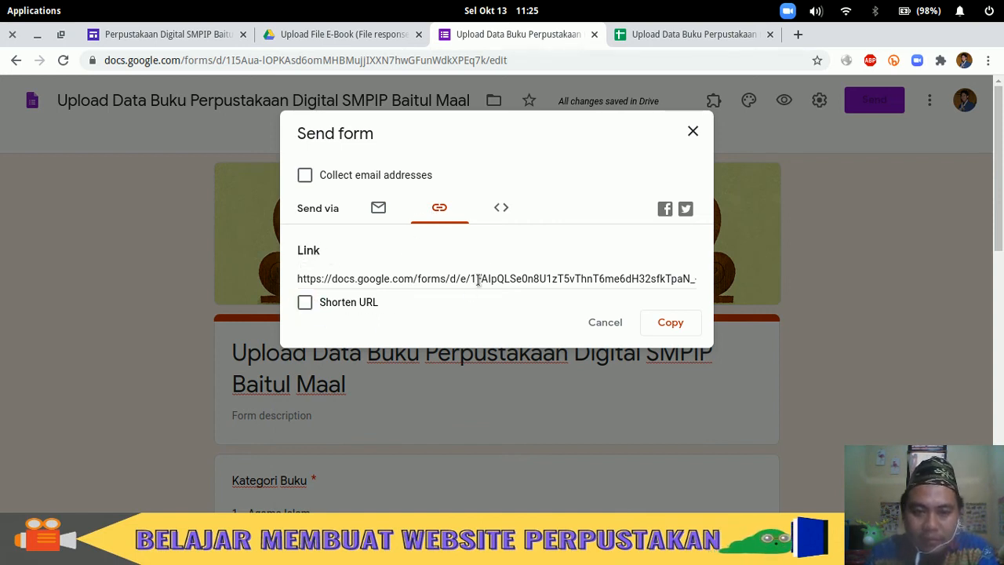
click(304, 303)
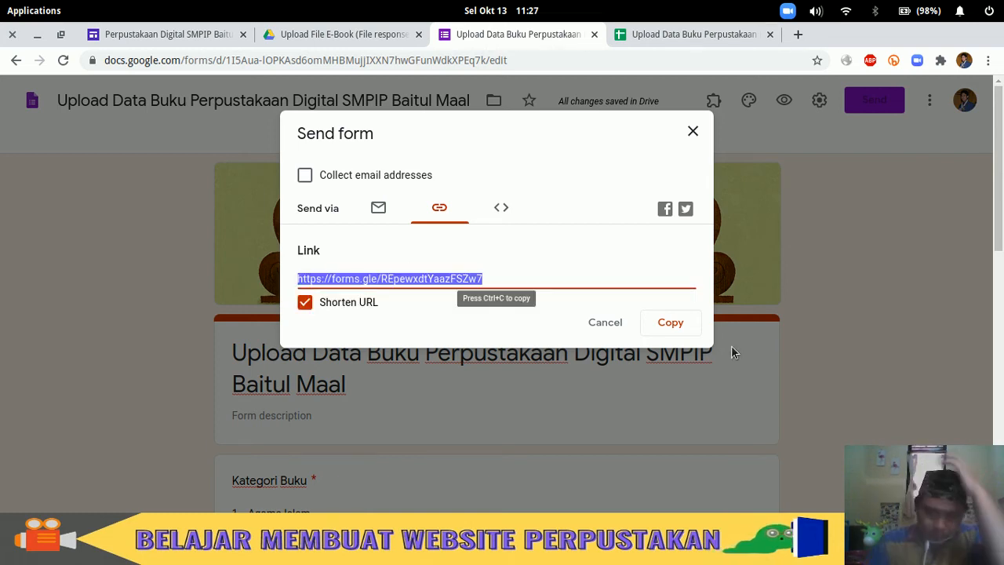
click(670, 321)
click(692, 131)
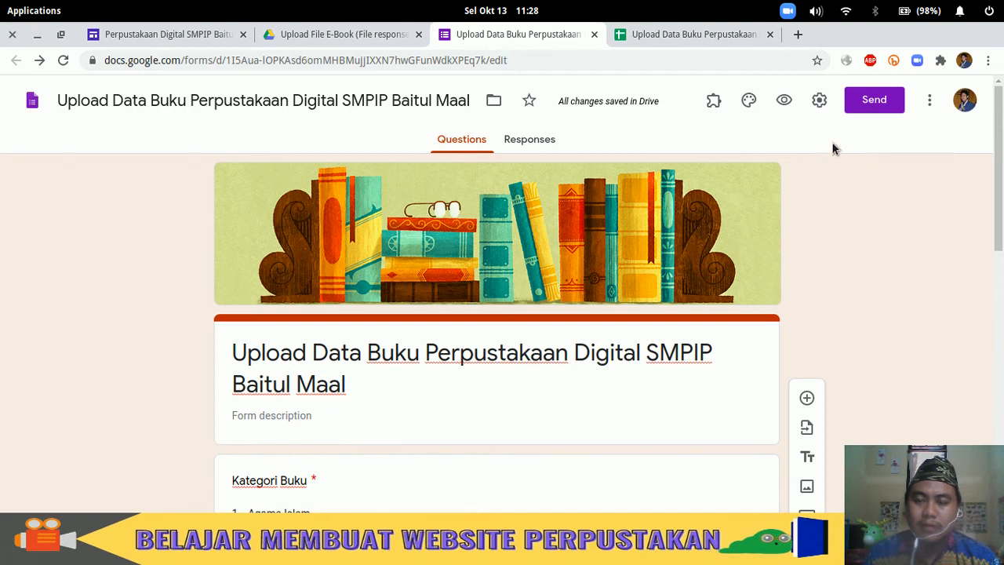
- Open the copied short link in a new browser tab and look over the live form's first questions
click(798, 35)
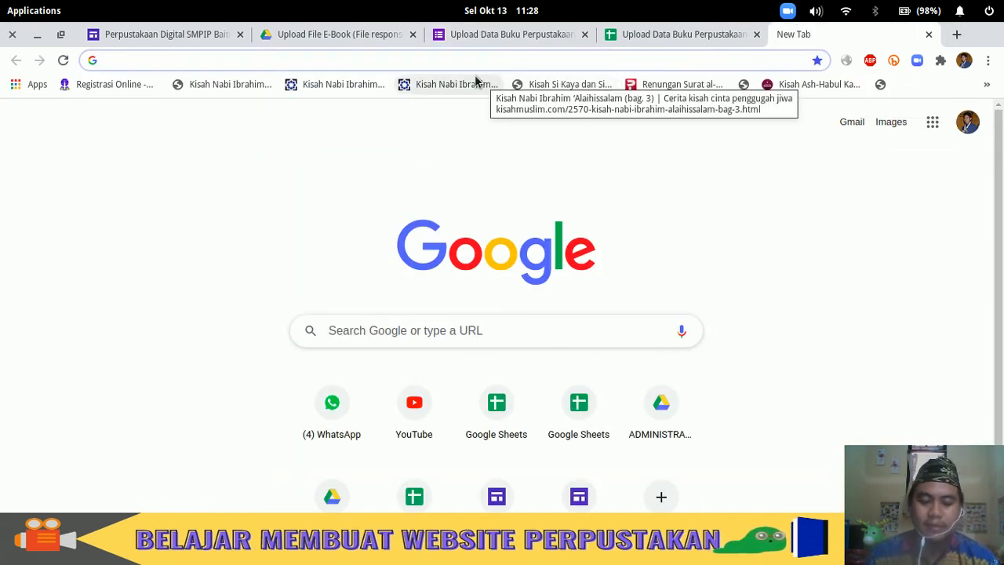
key(ctrl+v)
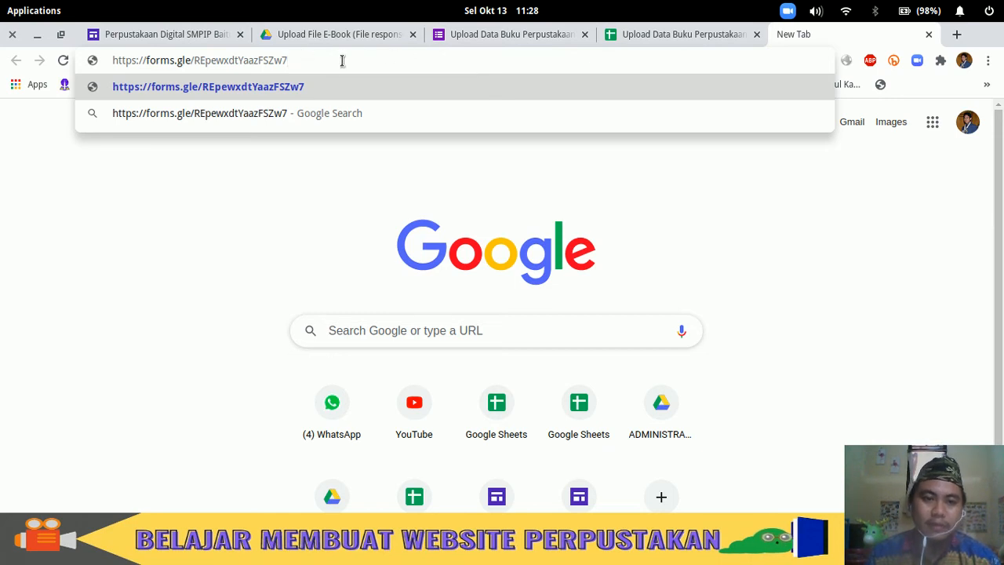
key(Return)
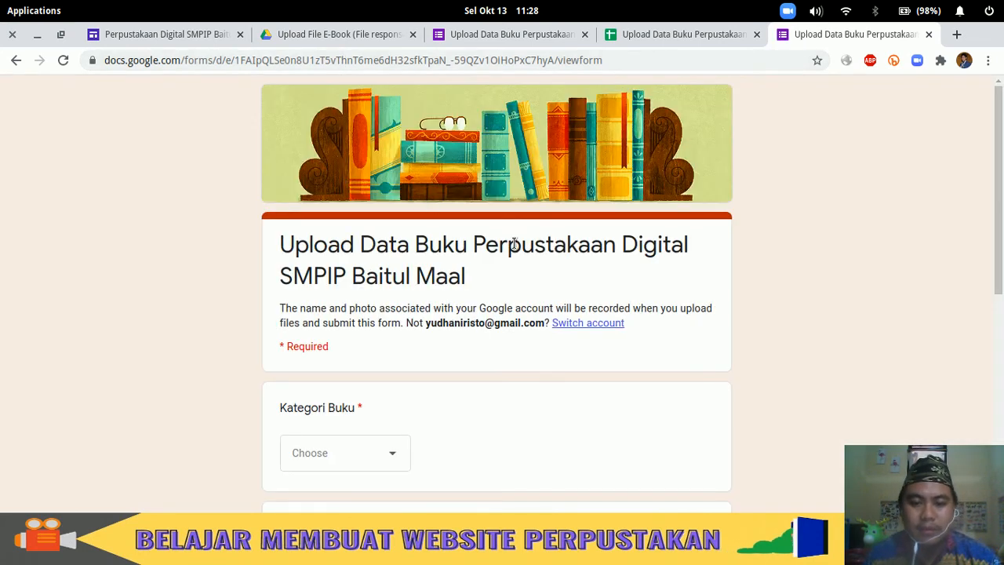
scroll(512, 245, down, 4)
scroll(514, 250, up, 4)
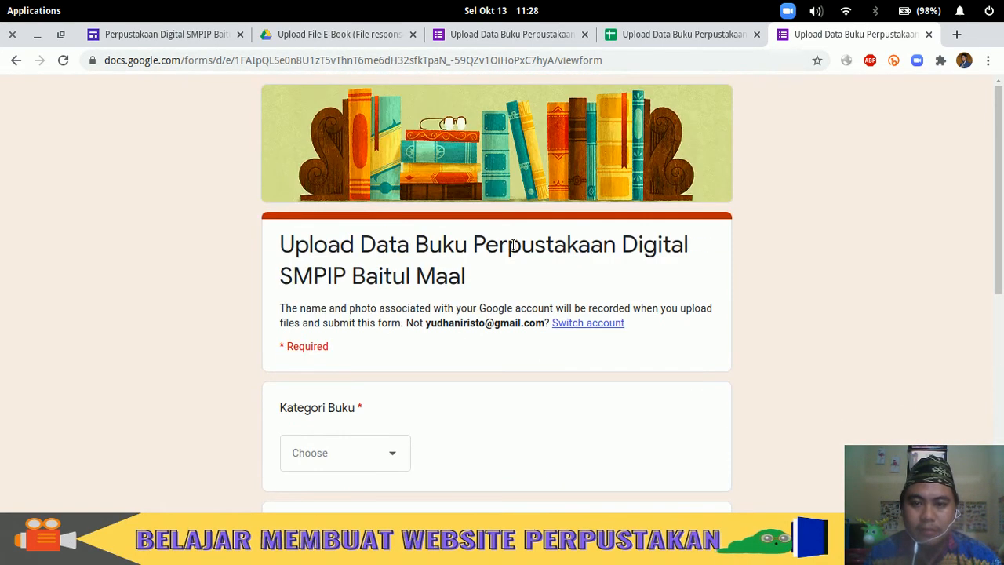
scroll(448, 287, down, 4)
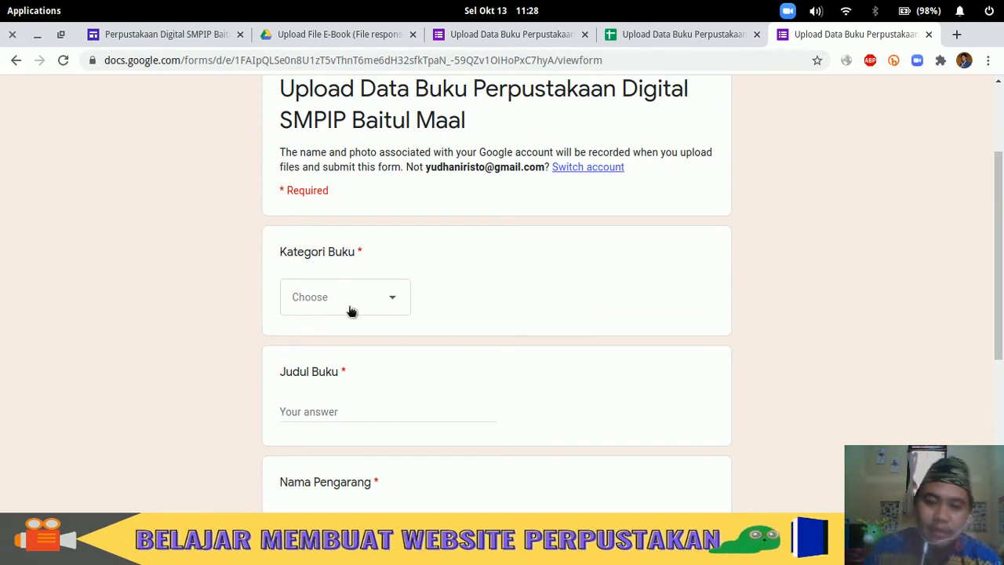
scroll(365, 328, up, 4)
scroll(367, 328, down, 5)
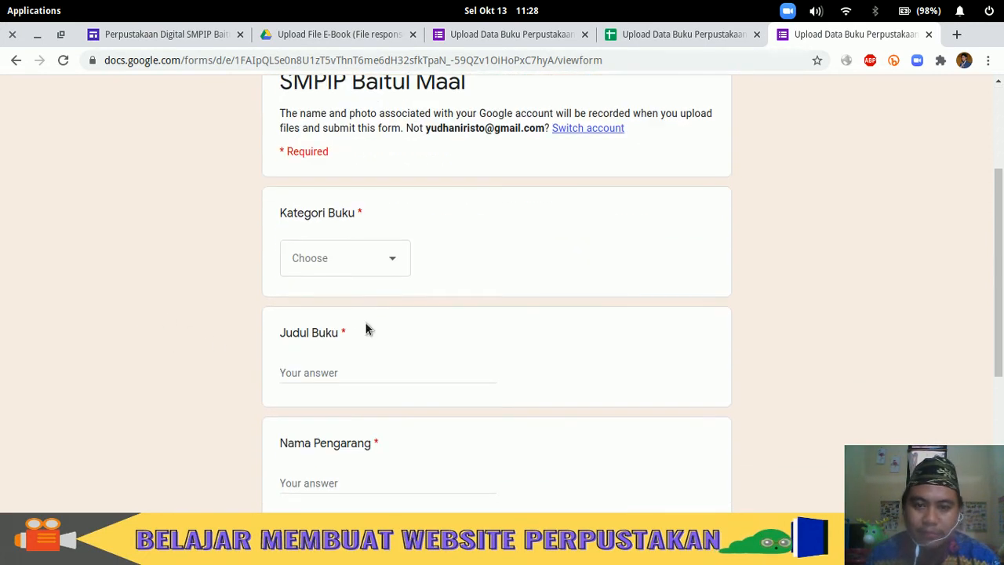
- Choose "Teknologi" for "Kategori Buku" and view the remaining questions through "Upload File E-Book"
click(386, 261)
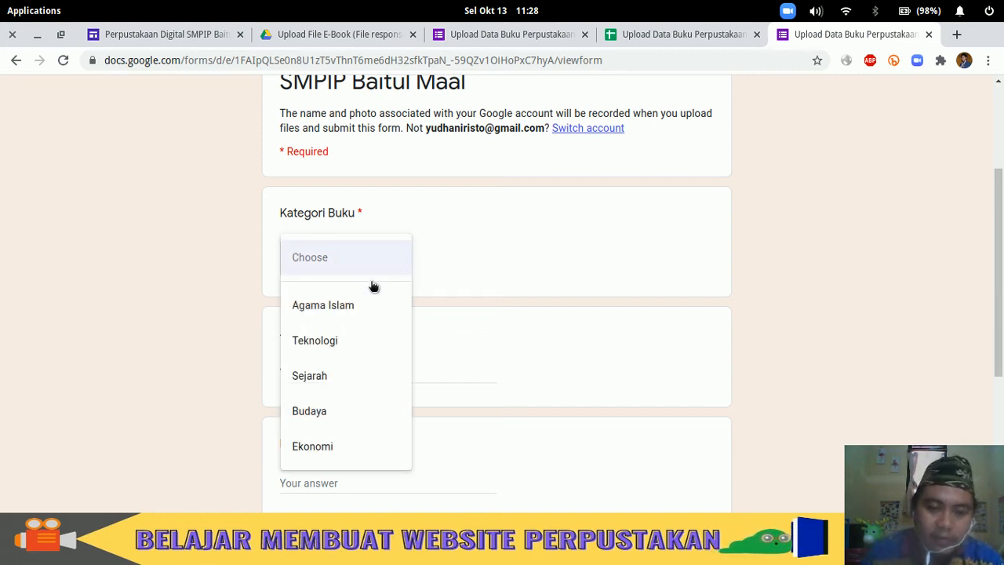
click(337, 344)
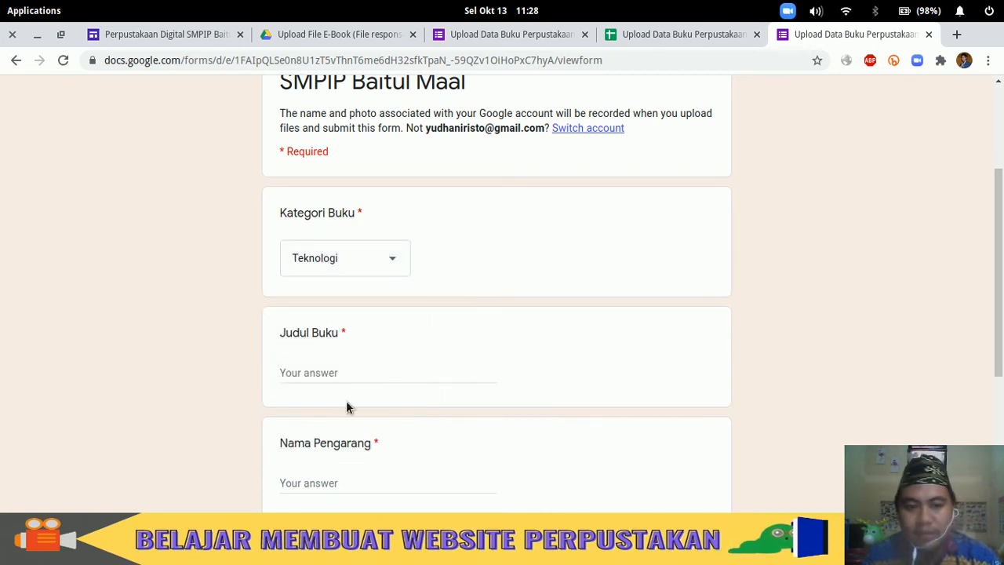
click(325, 373)
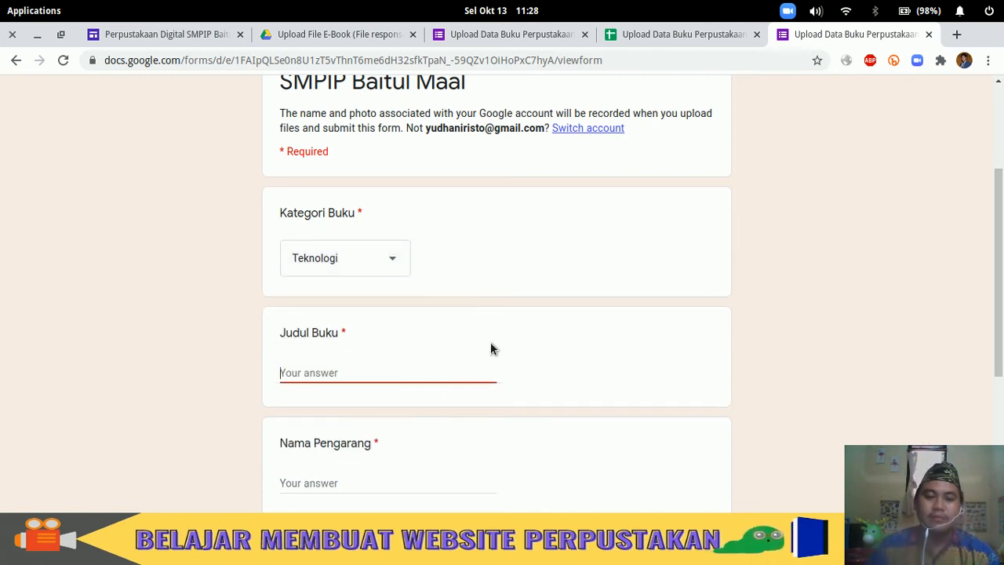
scroll(441, 372, down, 5)
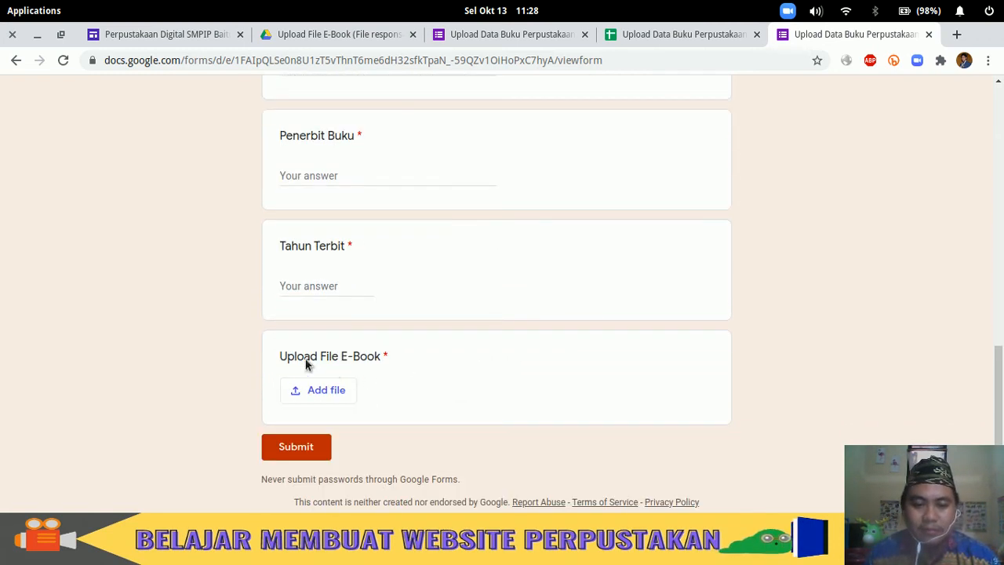
- Upload "Getting started with arduino.pdf" from the Downloads folder as the answer to "Upload File E-Book"
scroll(282, 259, up, 5)
scroll(300, 298, down, 5)
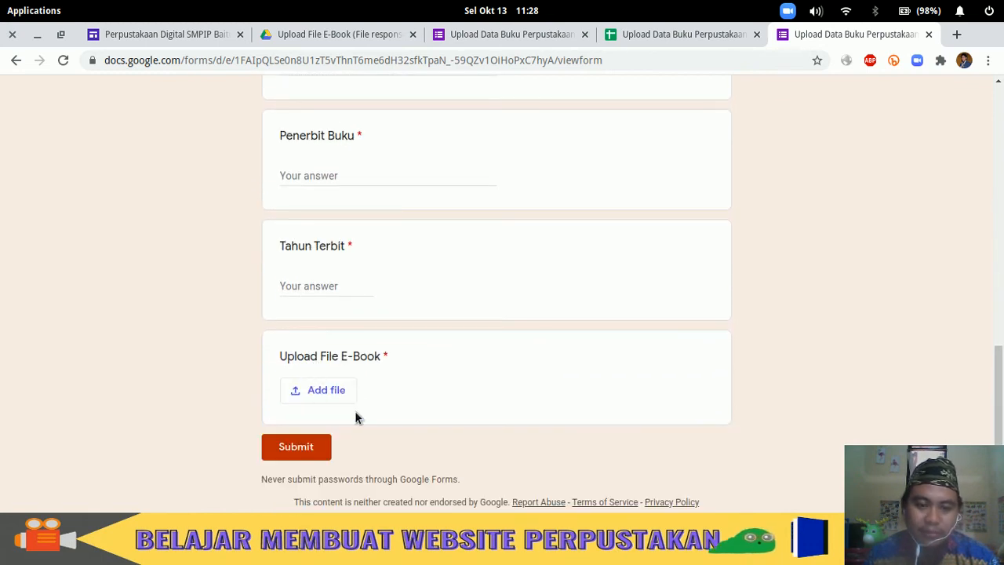
scroll(285, 381, up, 5)
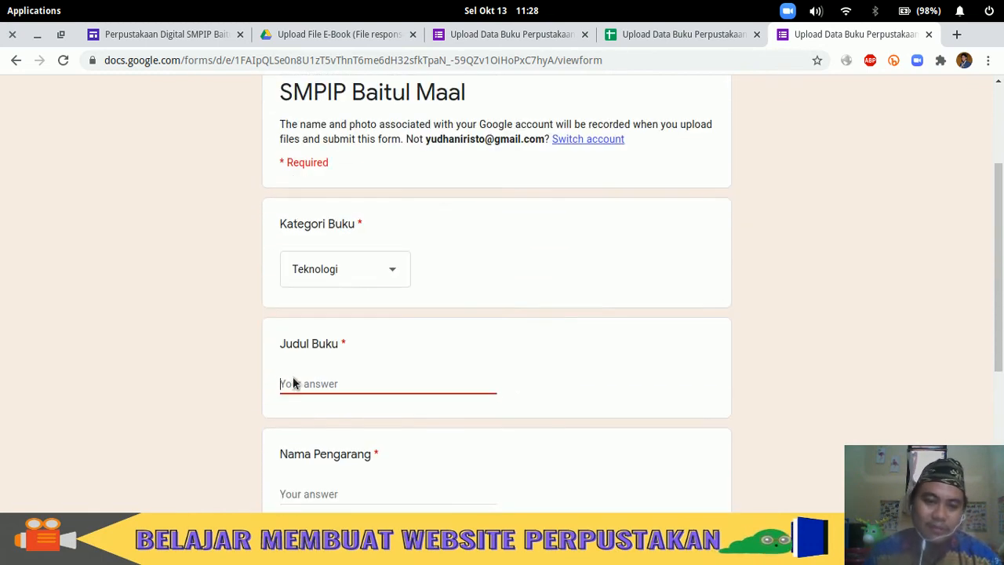
scroll(297, 380, down, 5)
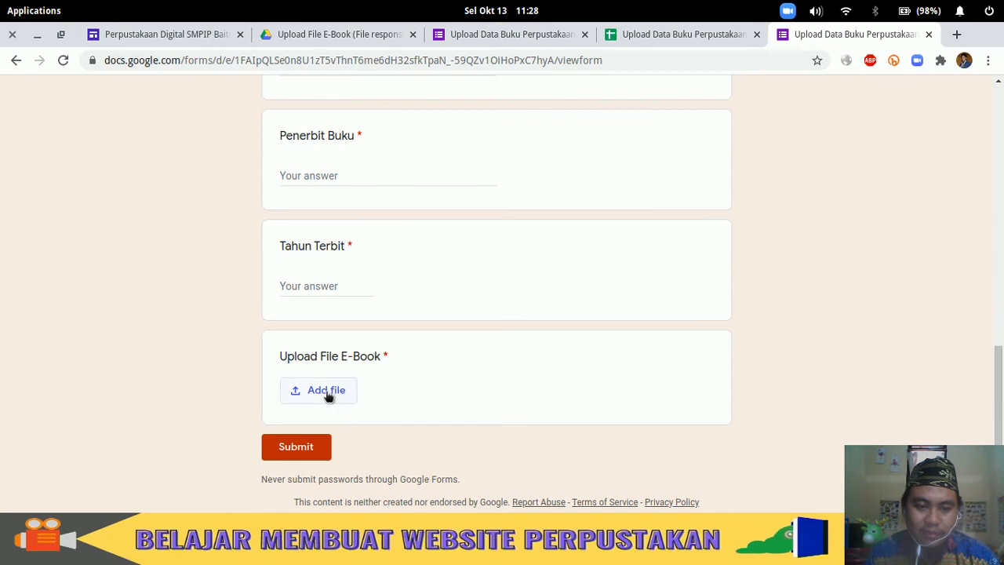
click(327, 395)
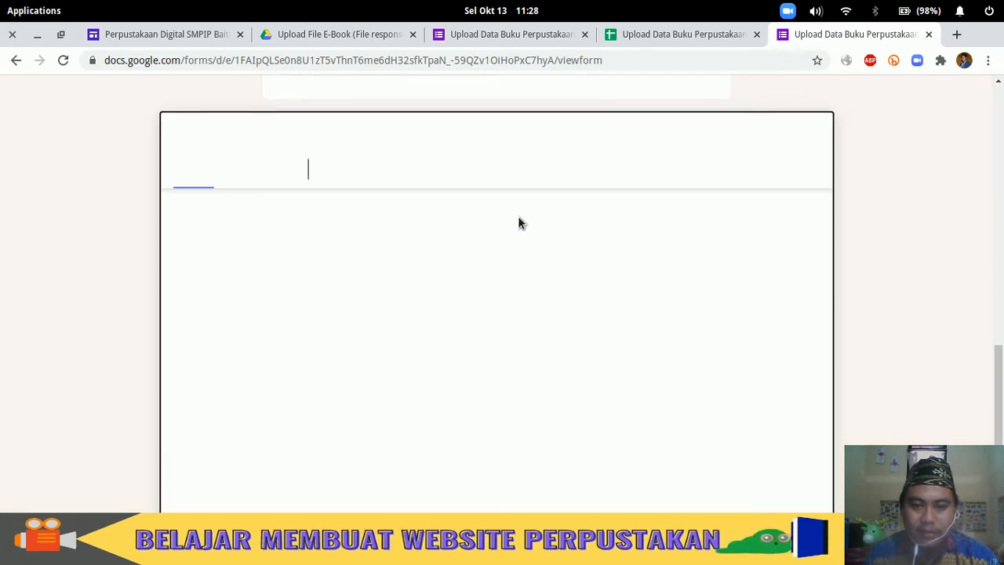
click(480, 337)
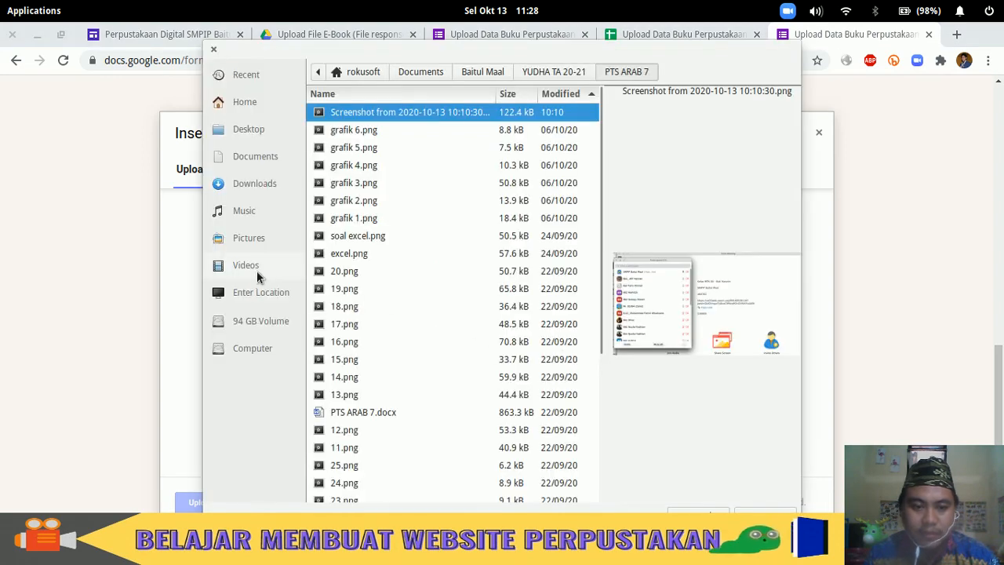
click(275, 186)
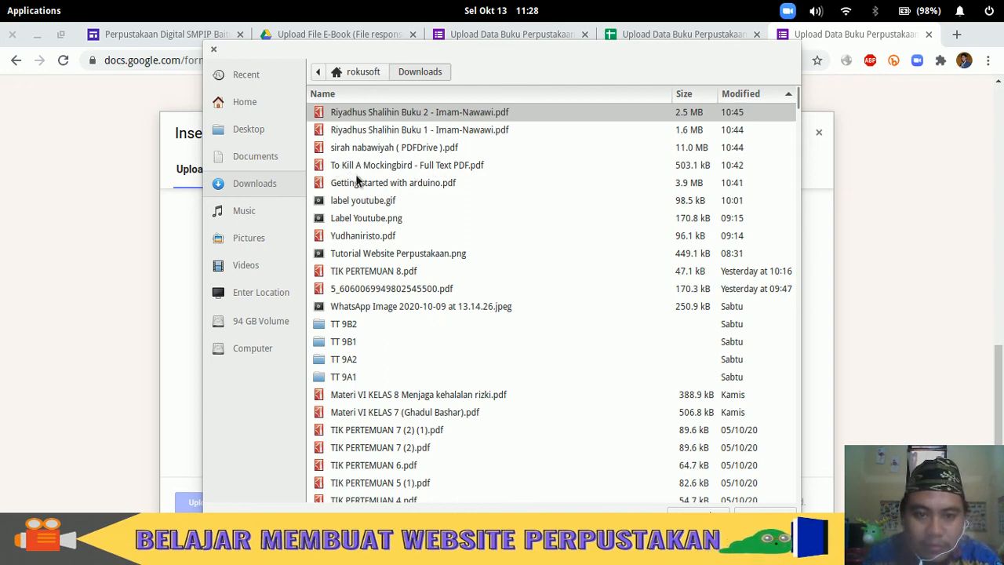
click(399, 190)
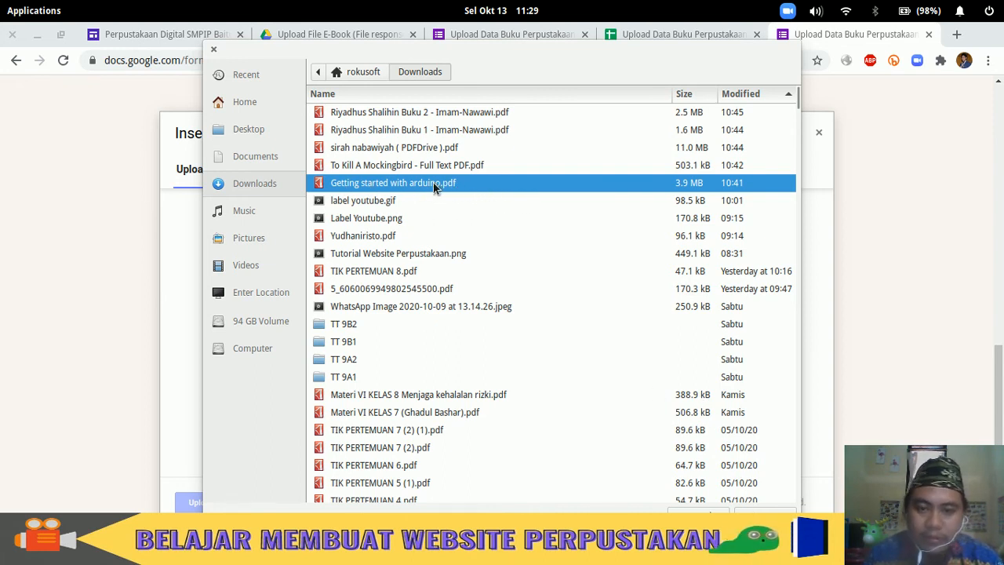
click(762, 510)
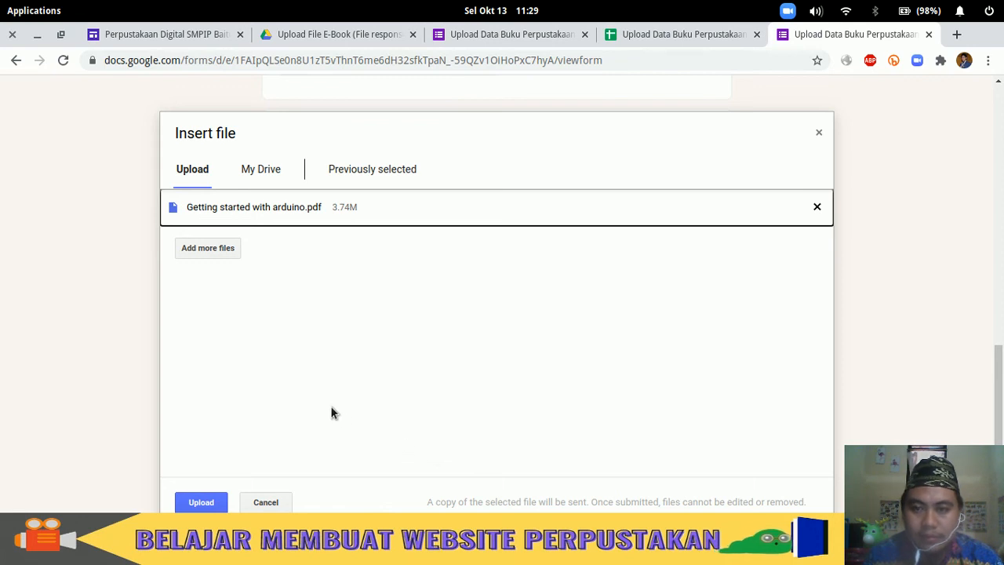
click(202, 506)
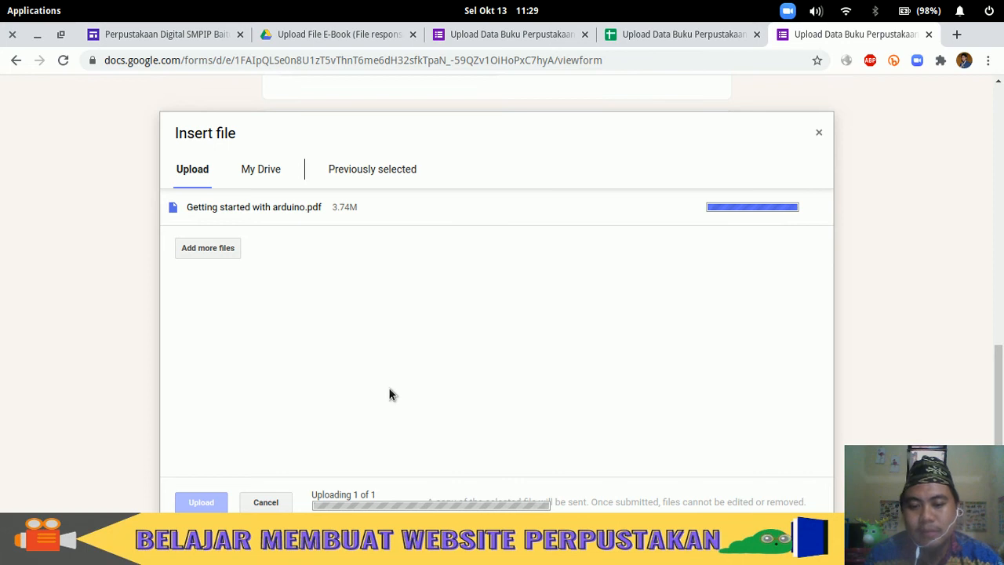
- Enter "Getting Starter with Arduino" as the answer to "Judul Buku"
scroll(410, 403, up, 2)
scroll(415, 413, down, 1)
scroll(415, 423, up, 2)
scroll(355, 433, up, 3)
click(307, 352)
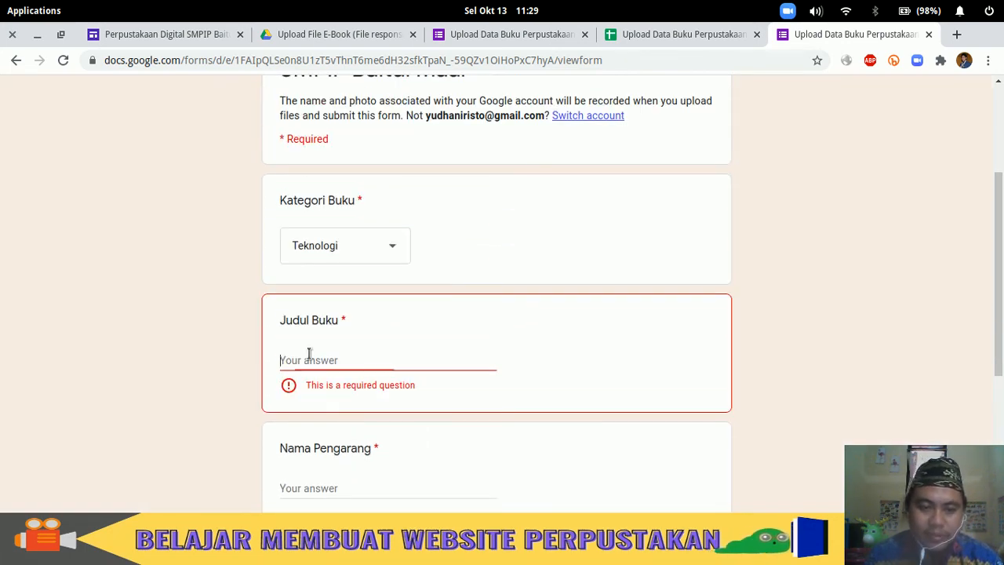
text(Ge)
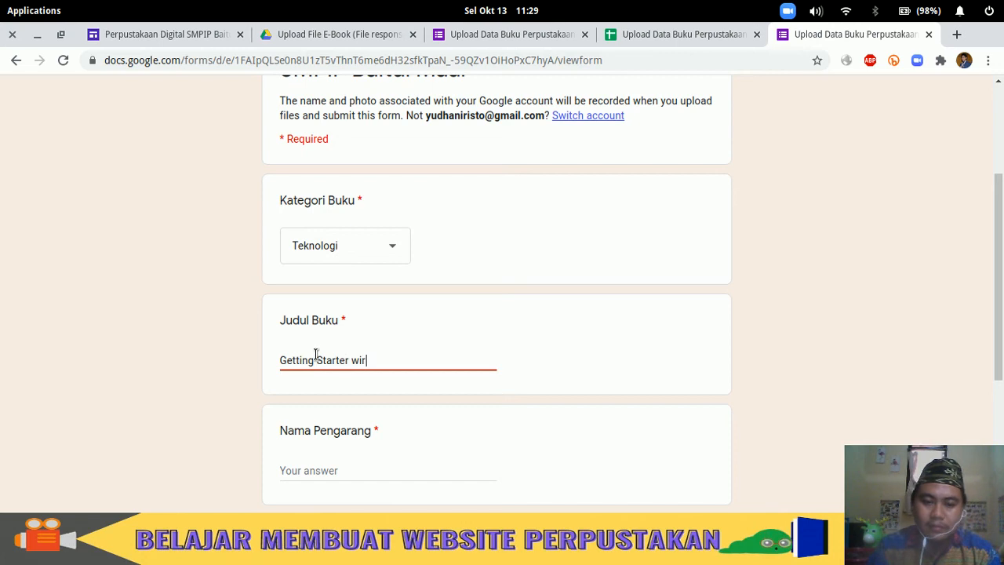
text(tting Starter with Arduino)
- Fill in the author's name for "Nama Pengarang" and enter "Arduino" for "Penerbit Buku"
scroll(316, 353, down, 3)
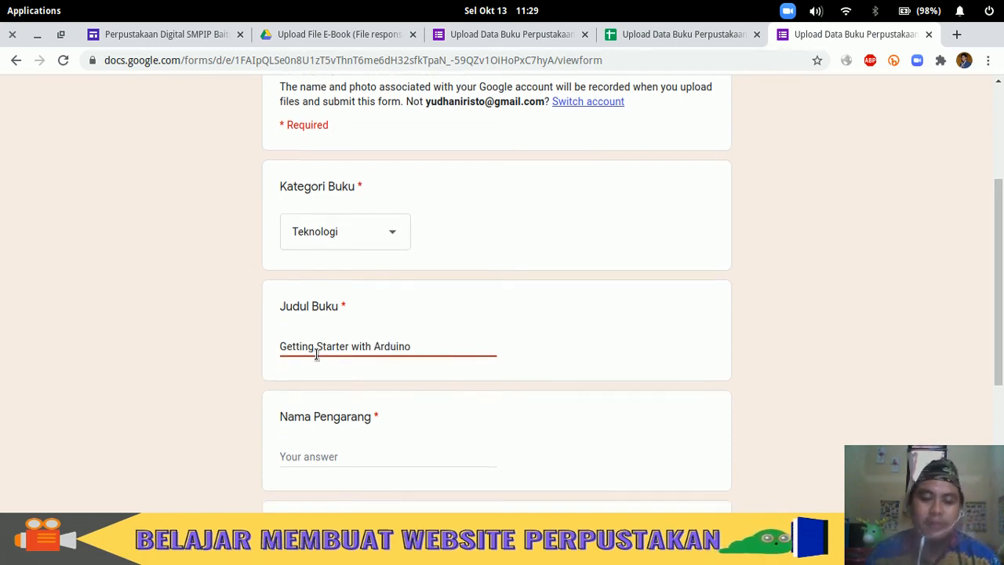
click(394, 316)
text(M)
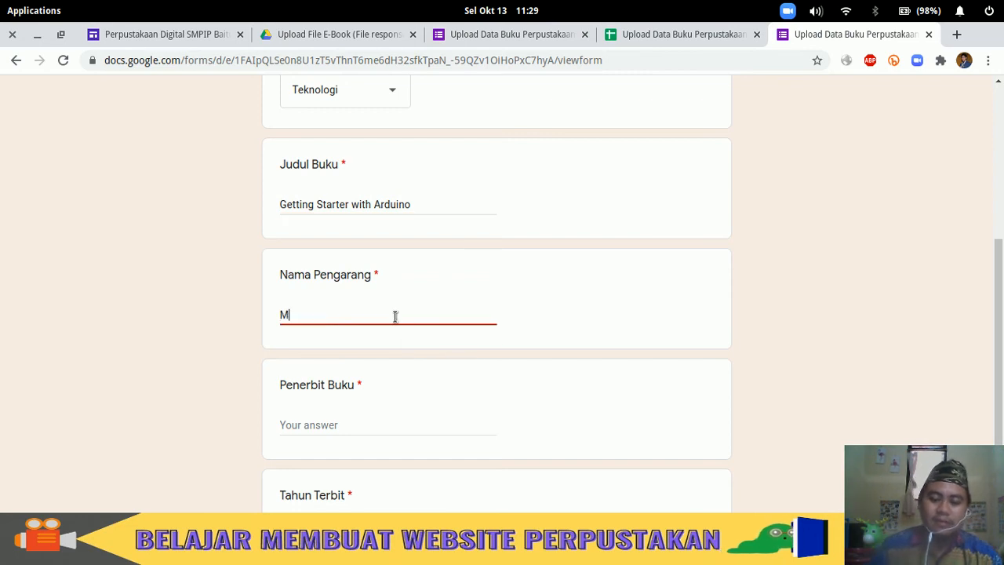
text(azimo Banzi)
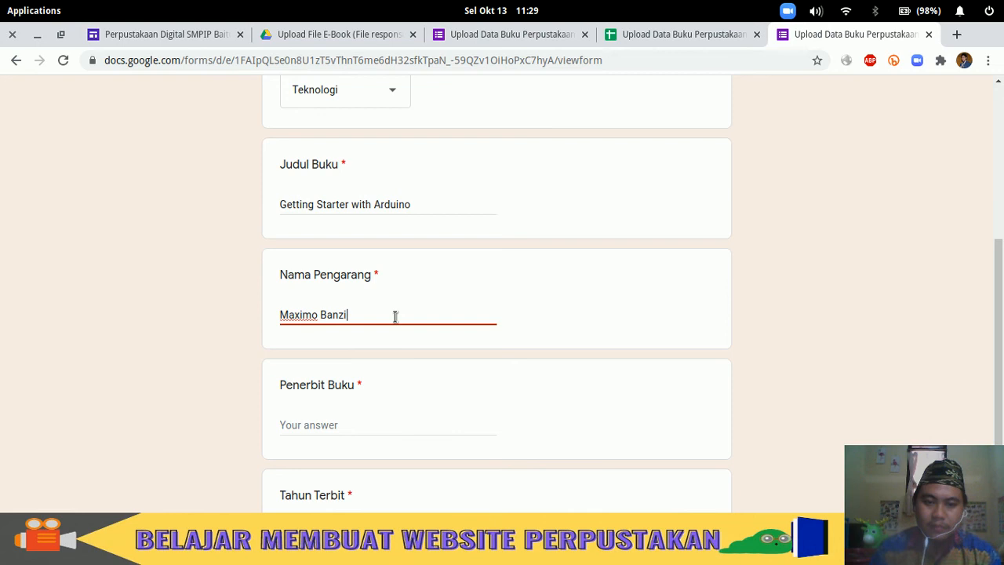
scroll(356, 284, down, 3)
click(390, 227)
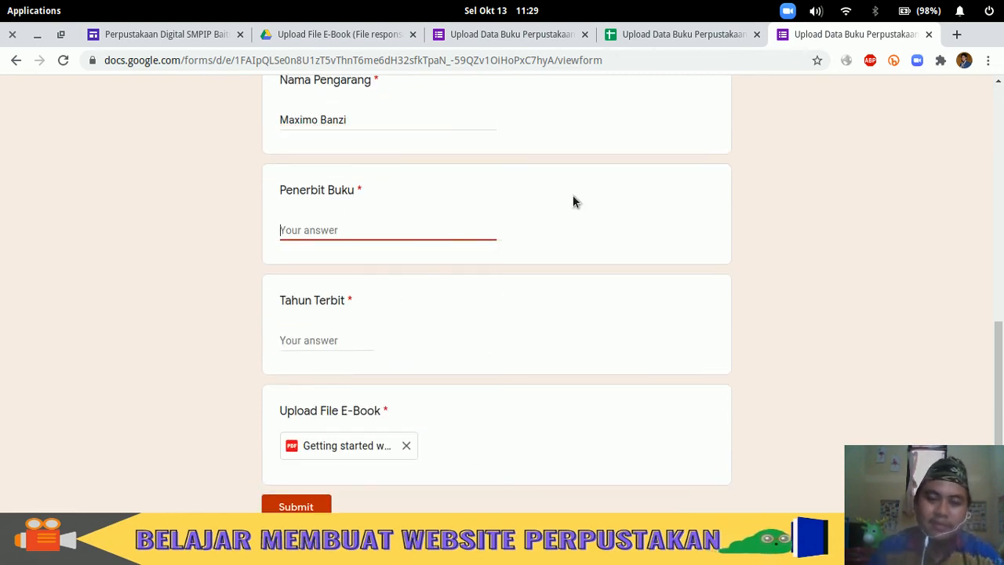
text(Arduino)
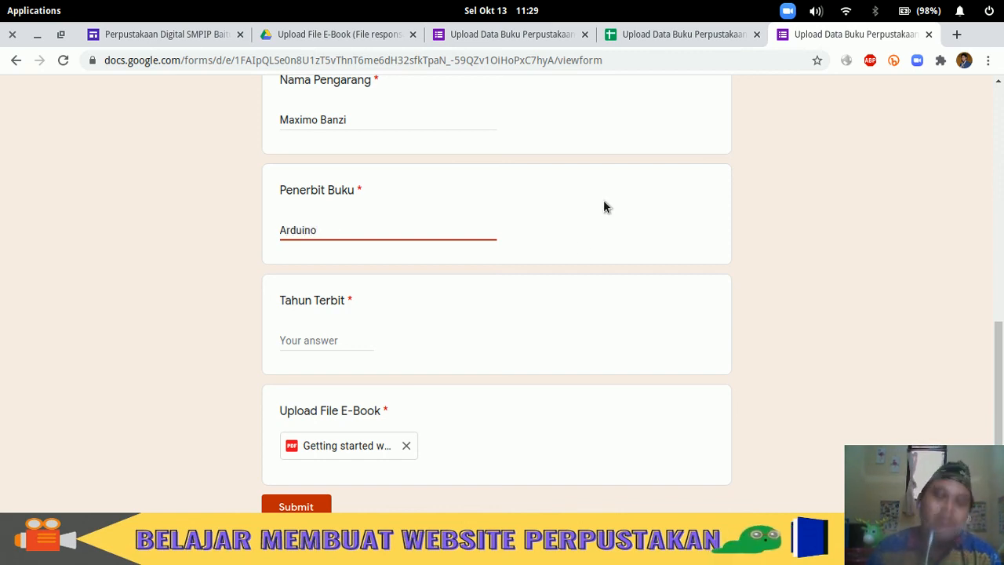
- Enter 2005 for "Tahun Terbit", review the answers, and submit the form
scroll(471, 228, down, 1)
click(325, 278)
text(2005)
scroll(427, 349, up, 5)
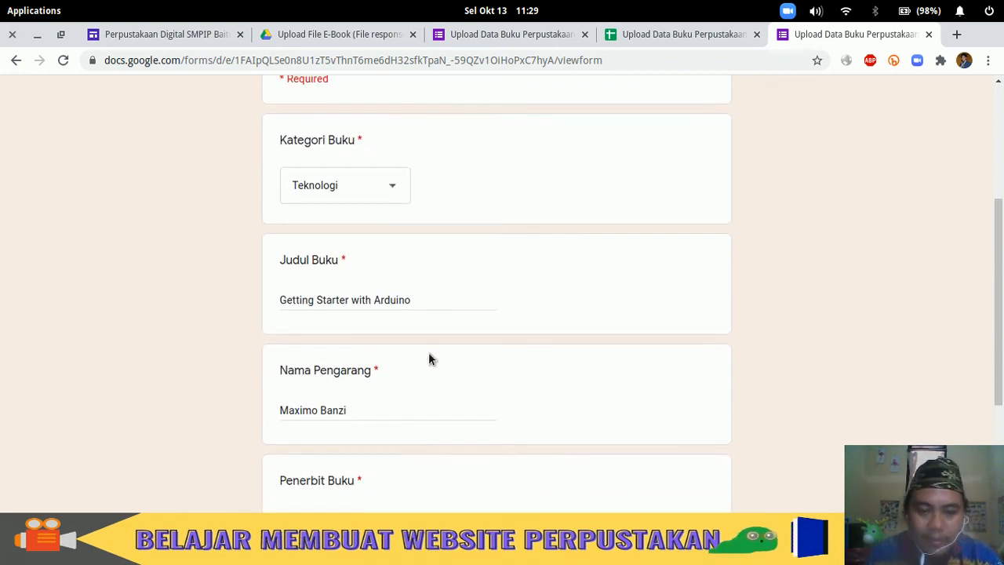
scroll(377, 298, down, 2)
scroll(380, 314, up, 5)
scroll(380, 313, down, 7)
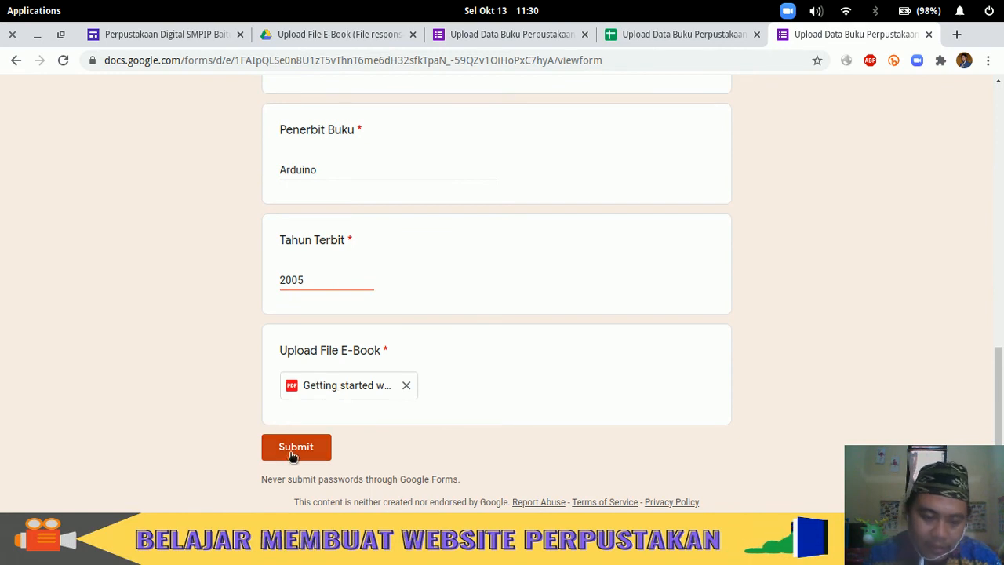
click(294, 449)
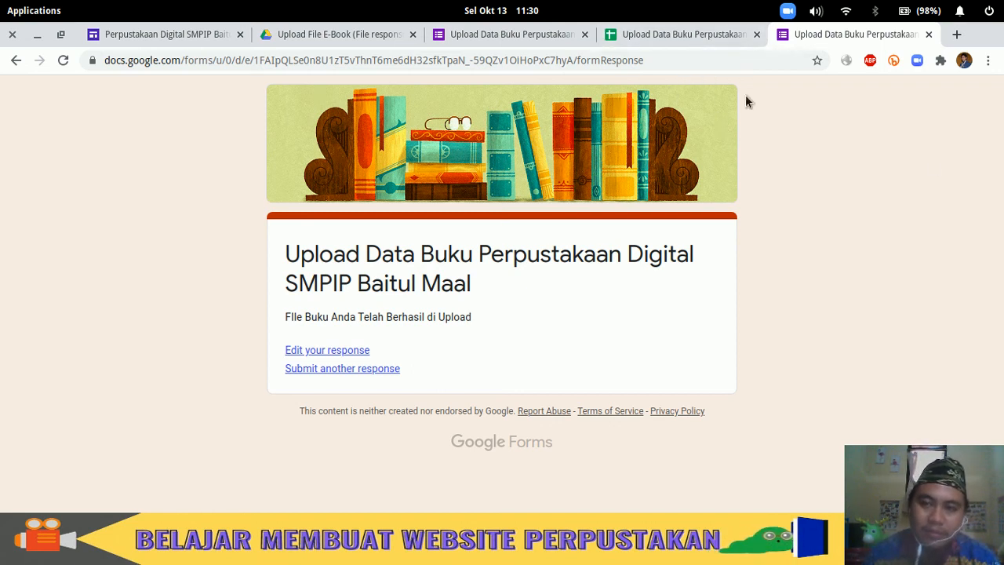
- Switch to the response spreadsheet and check the submitted book's row from "Kategori Buku" to "Tahun Terbit"
click(663, 34)
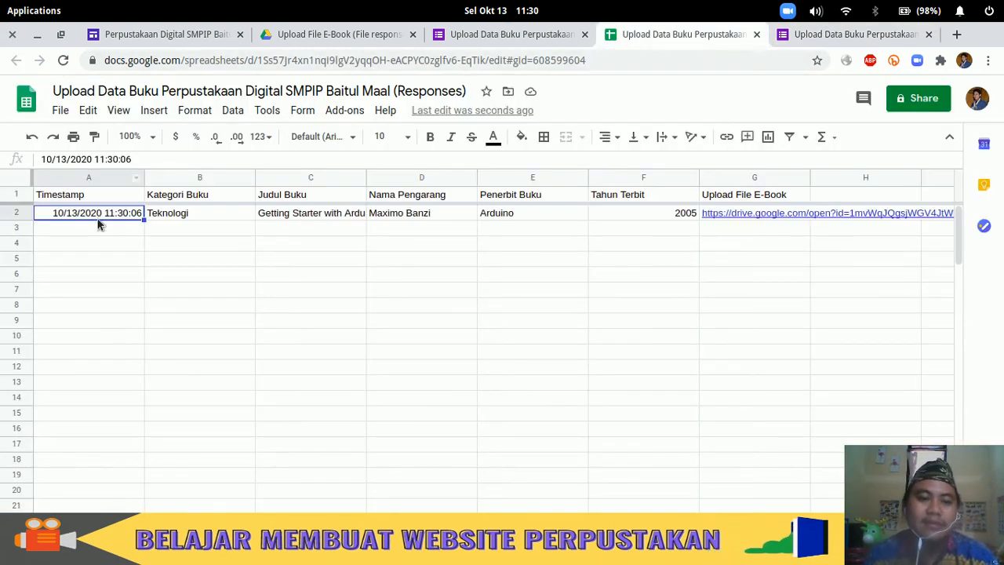
click(190, 219)
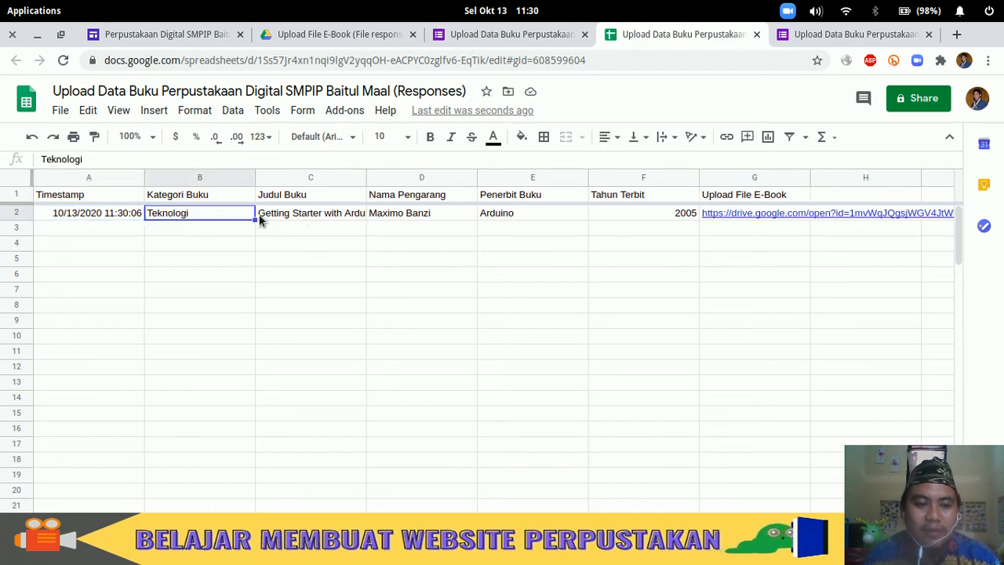
click(303, 219)
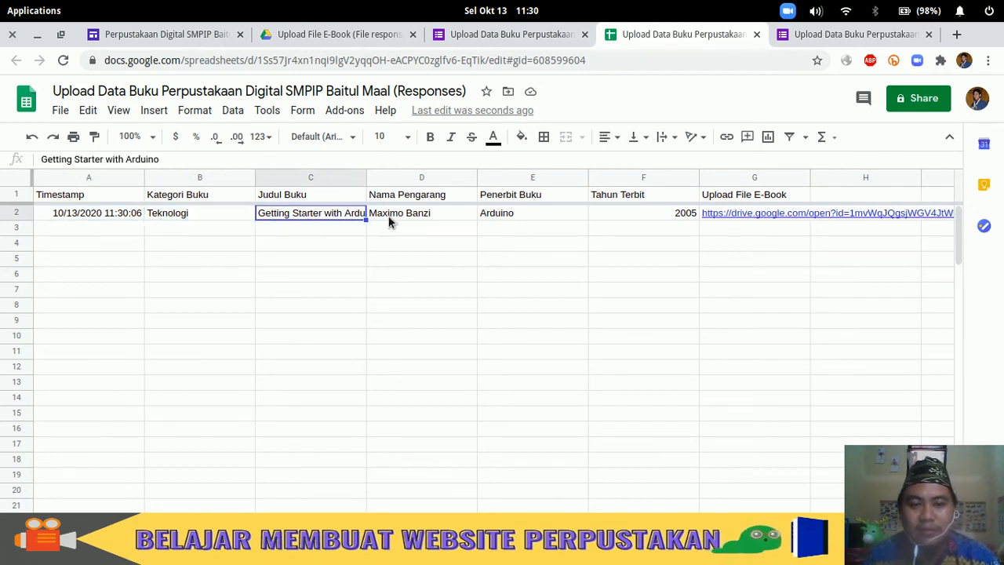
click(389, 218)
click(508, 218)
click(629, 217)
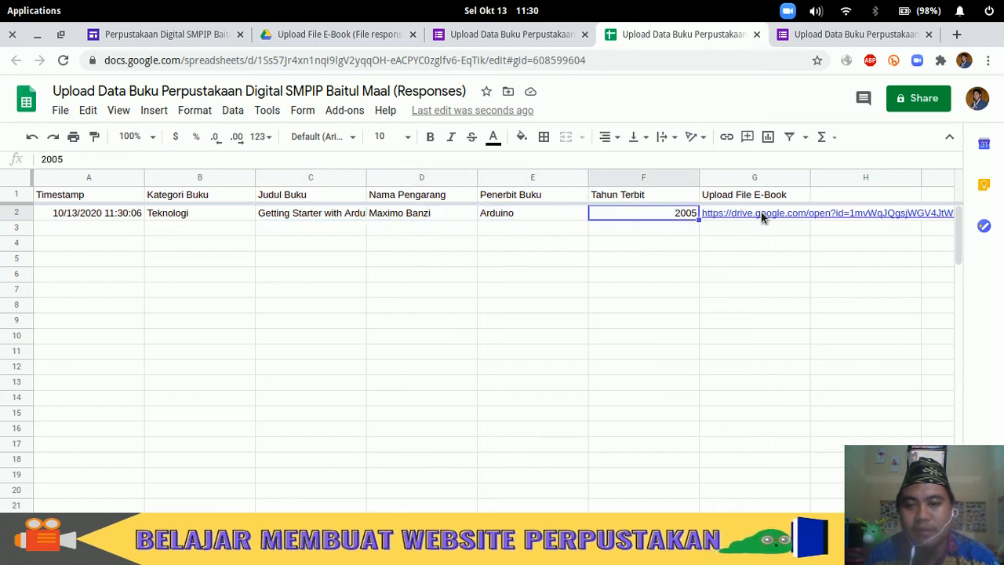
- Open the uploaded PDF from the link under "Upload File E-Book", close it, and look over the response row again
click(758, 215)
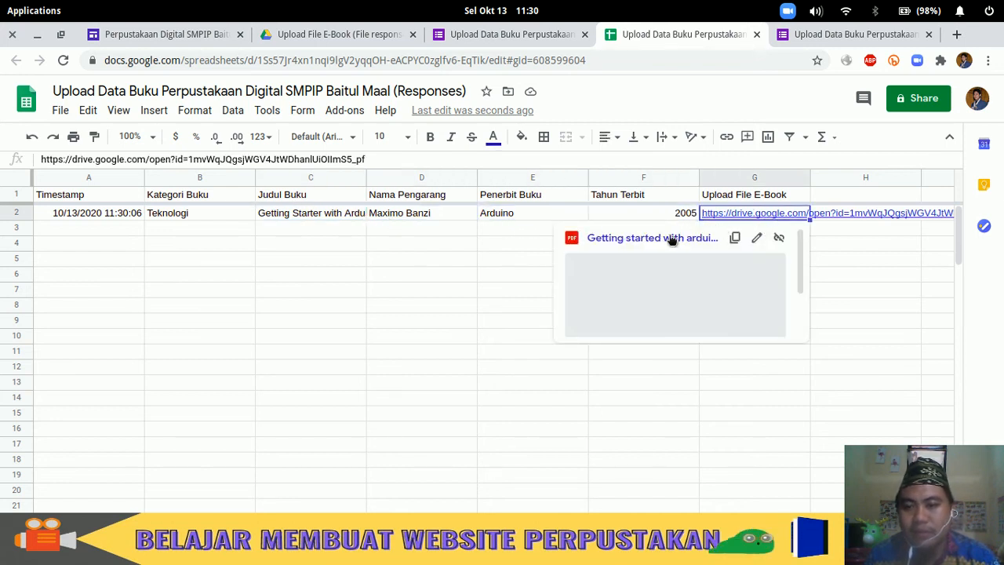
click(667, 239)
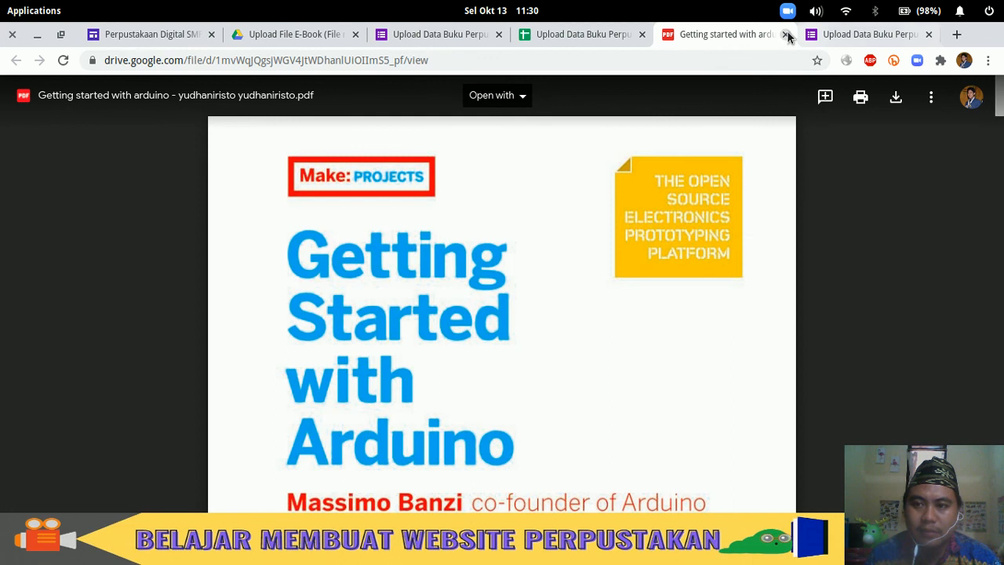
click(788, 34)
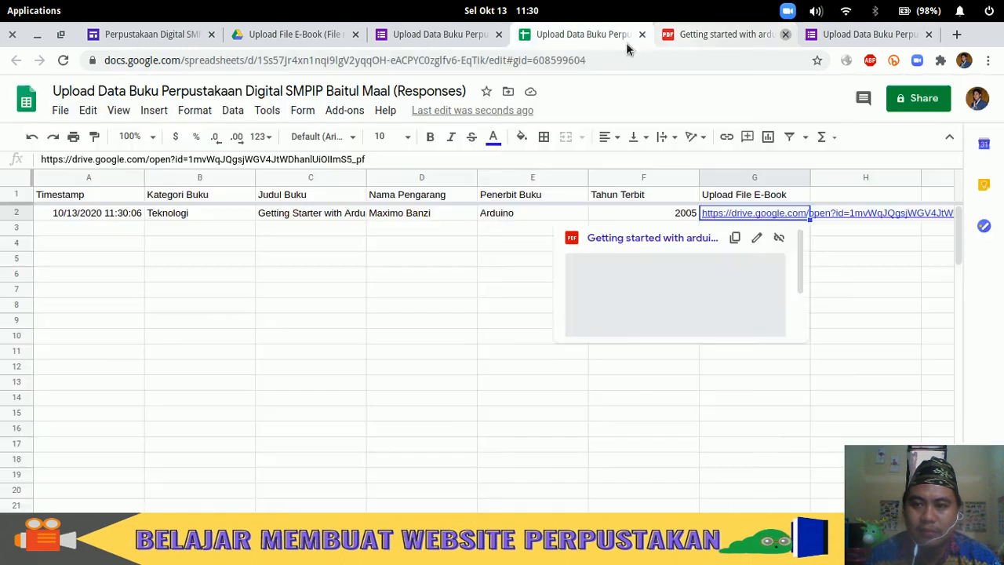
click(467, 290)
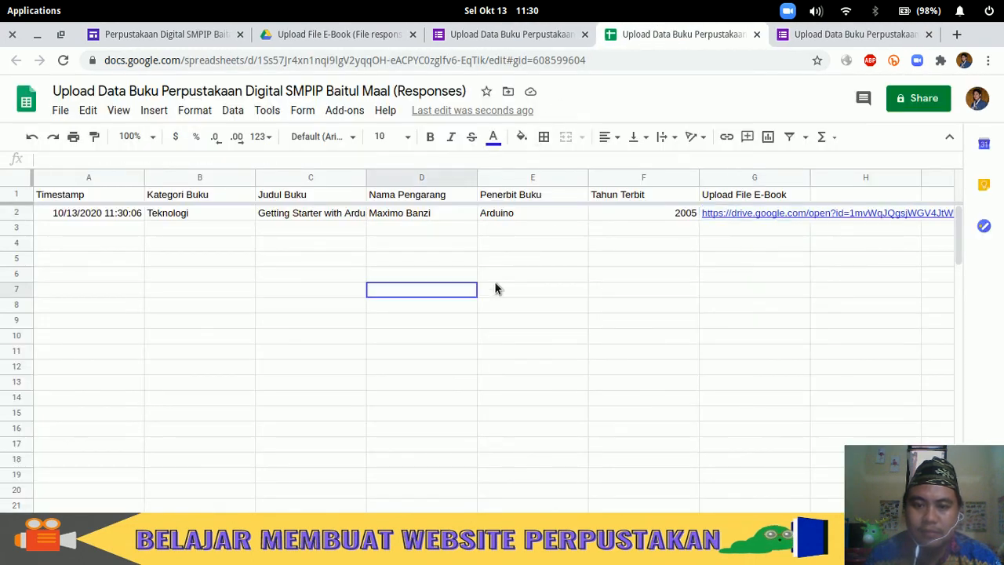
click(403, 215)
click(277, 210)
click(138, 214)
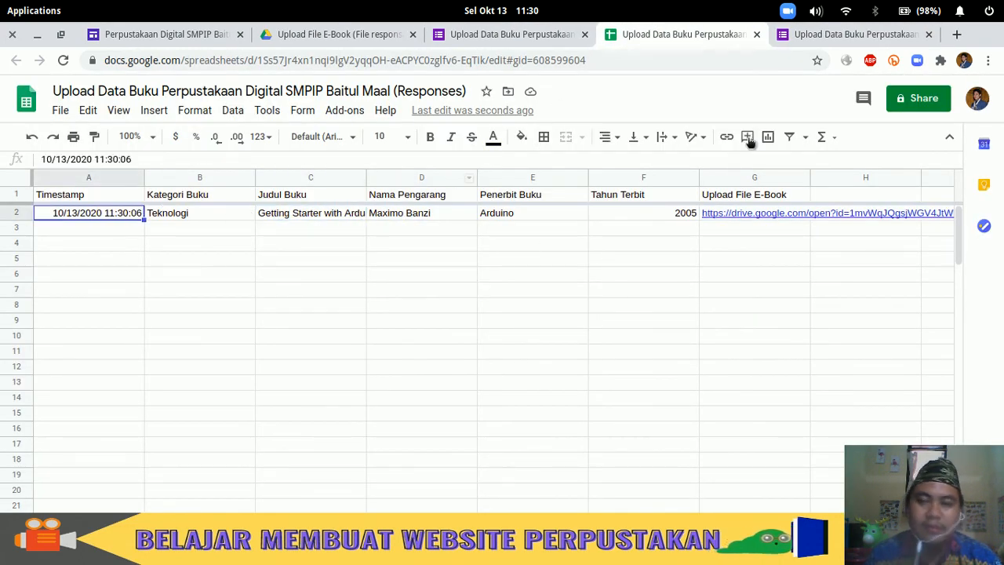
click(177, 216)
- Edit the submitted form response to set "Tahun Terbit" to 2007, resubmit it, and check that cell in the response spreadsheet
click(829, 41)
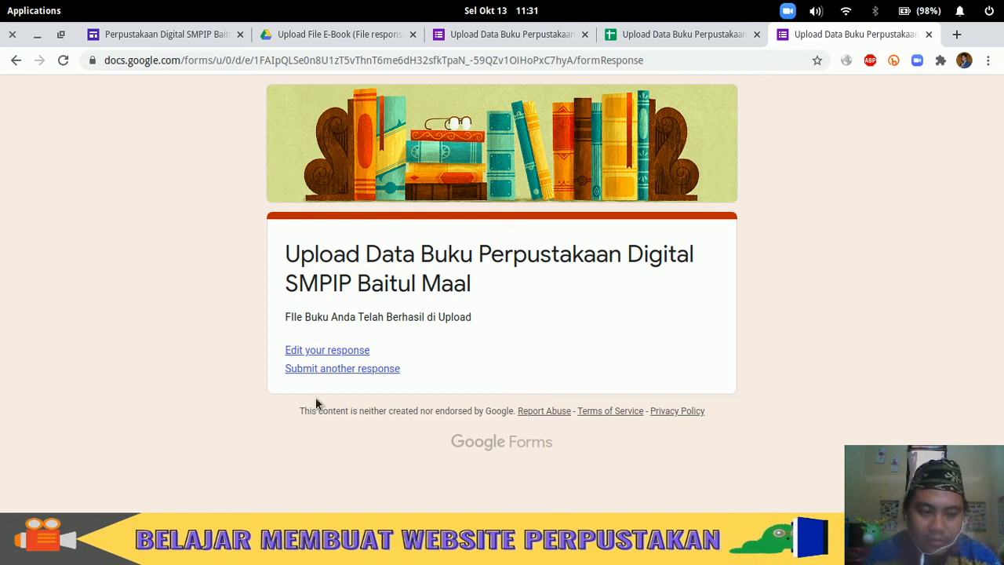
click(344, 354)
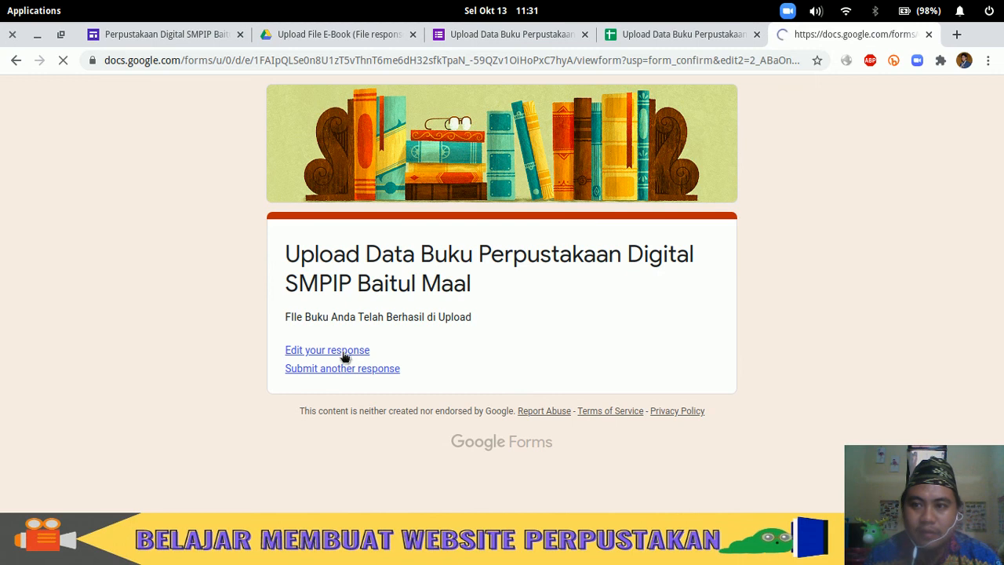
scroll(526, 373, down, 10)
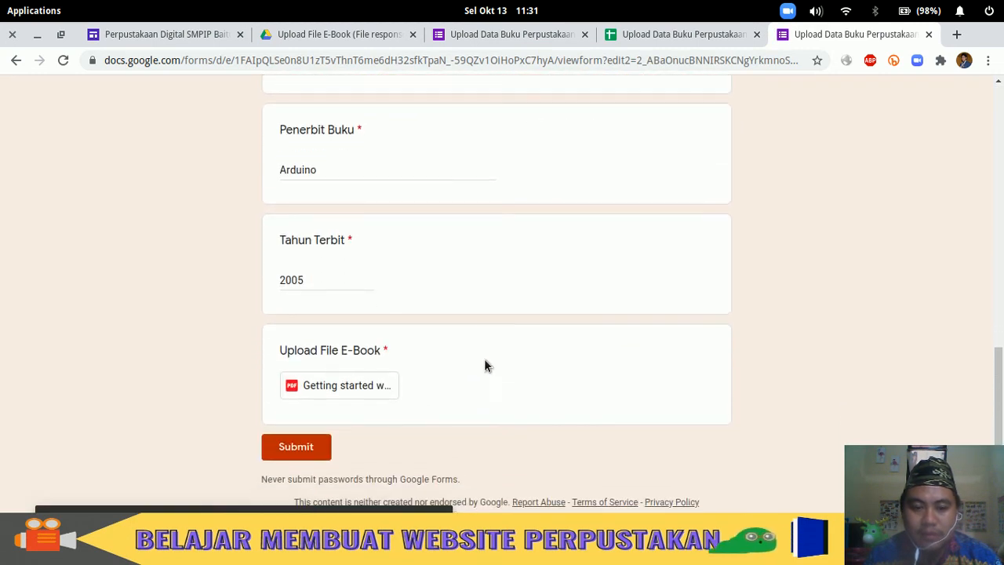
click(318, 274)
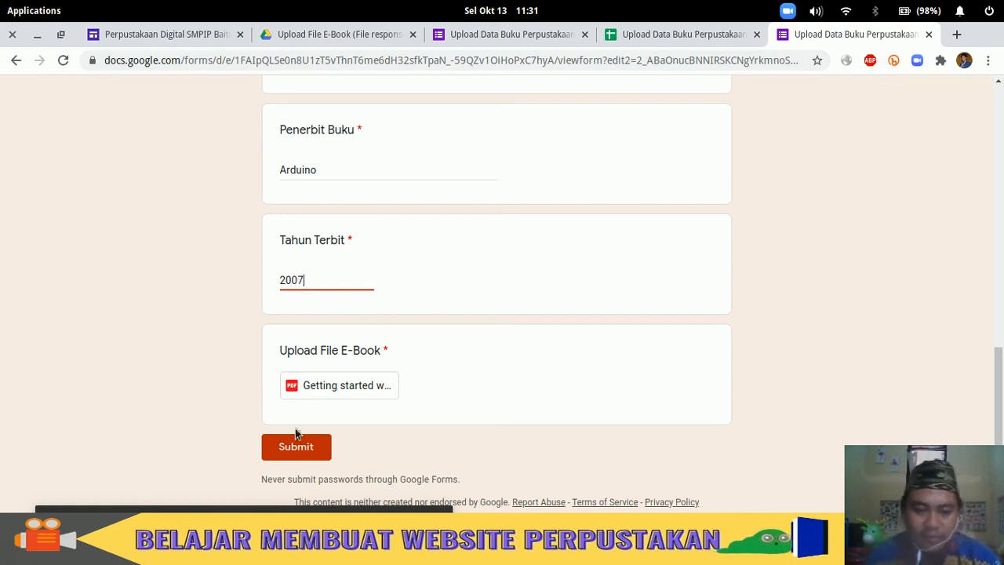
click(314, 449)
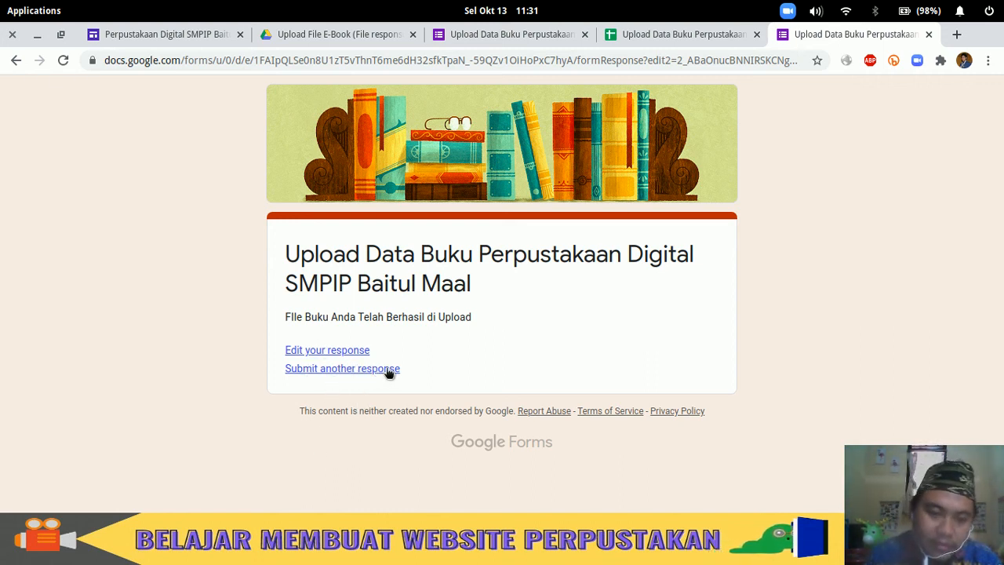
click(685, 36)
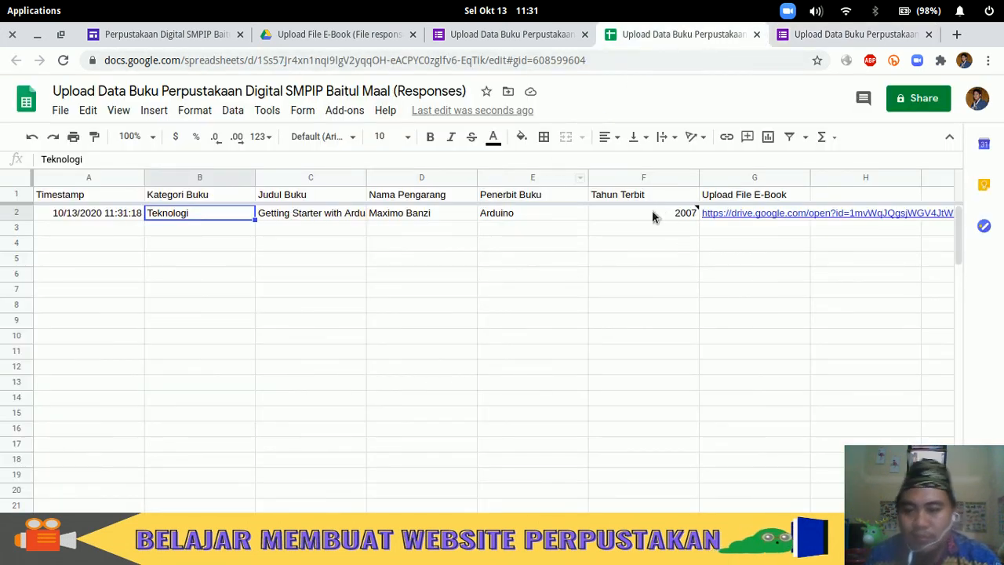
click(650, 213)
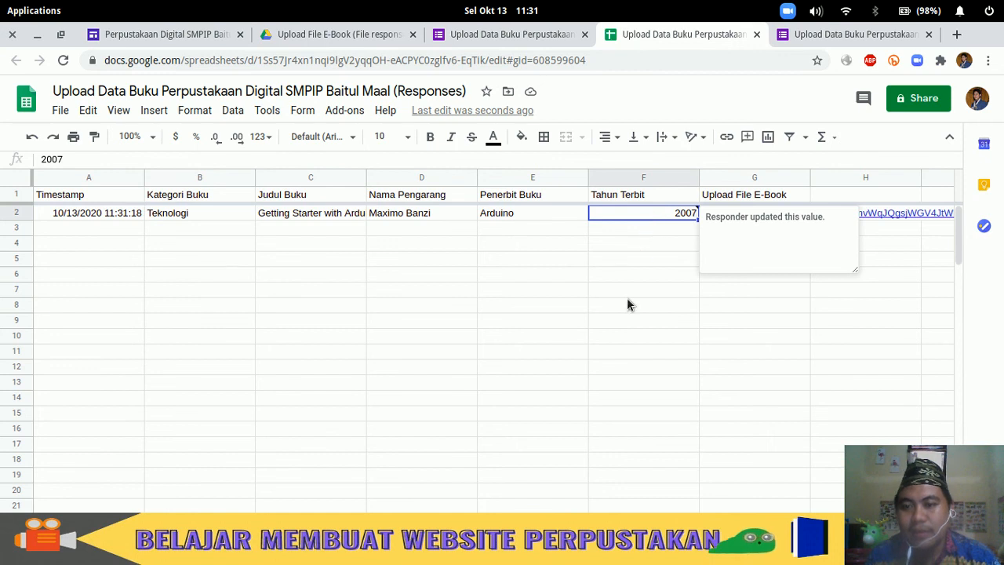
- Close the submitted form's tab and change "Tahun Terbit" in the response spreadsheet's book row to 2008
click(859, 34)
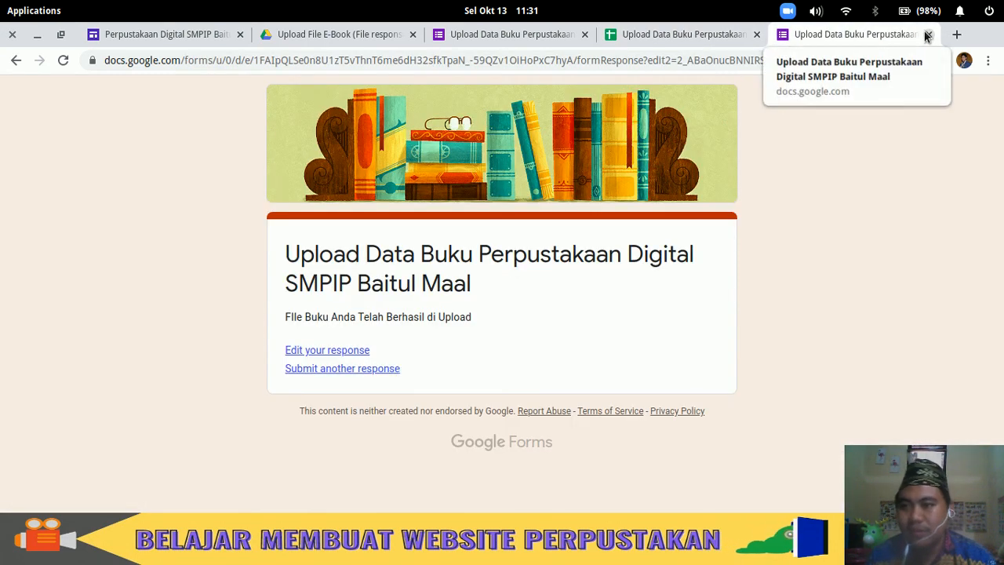
click(926, 35)
key(Down)
key(Down)
key(Down)
key(Down)
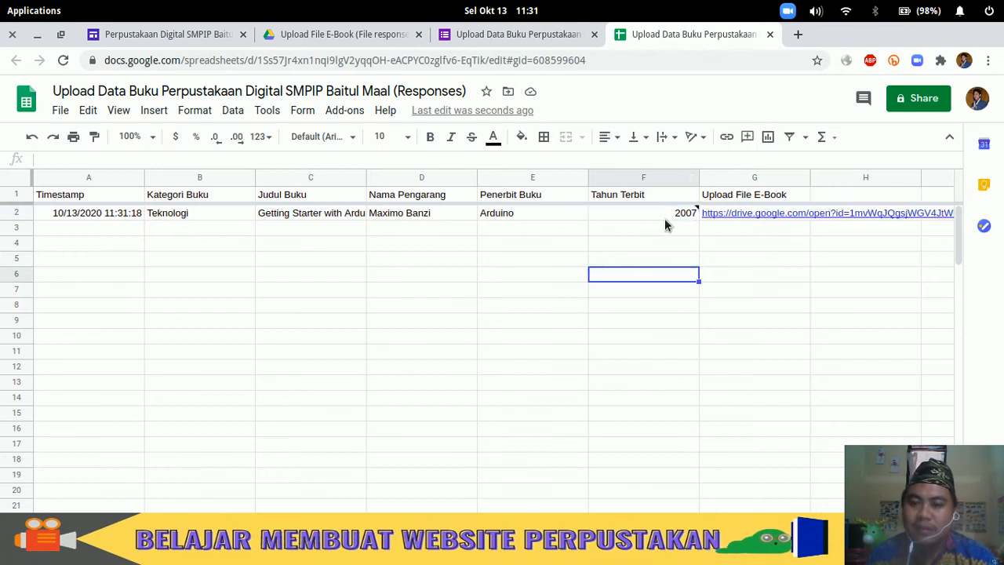
click(665, 218)
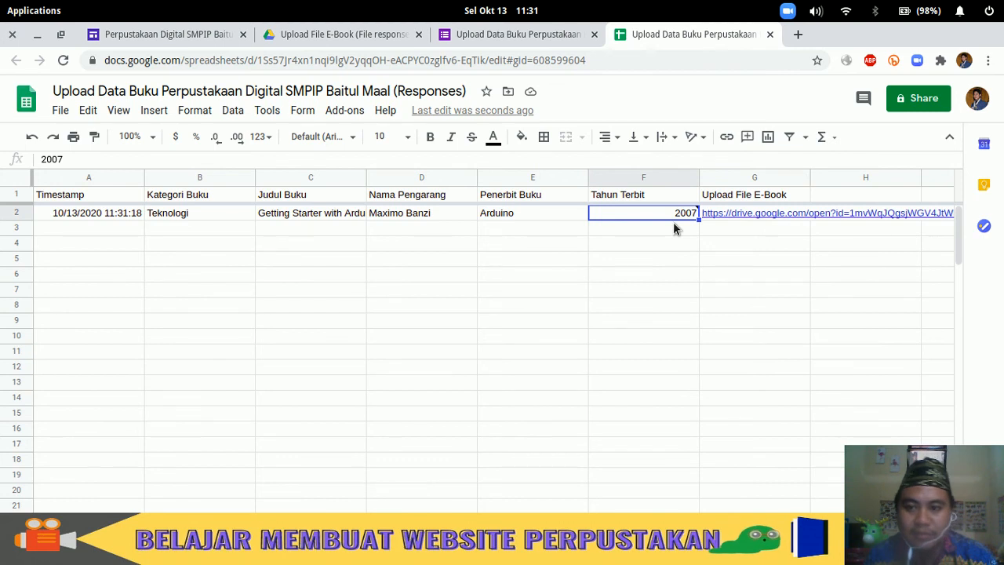
text(2)
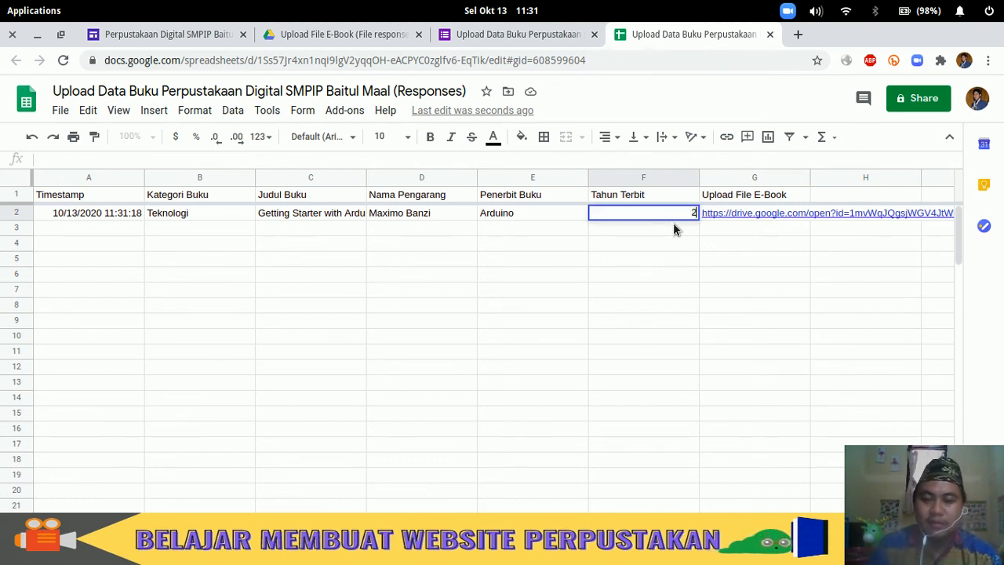
text(008)
key(Return)
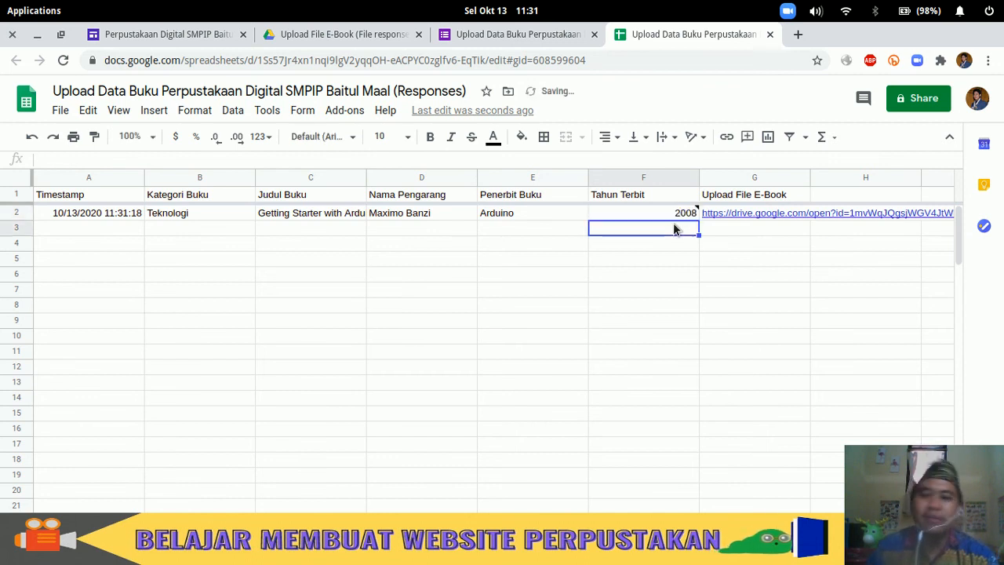
click(638, 214)
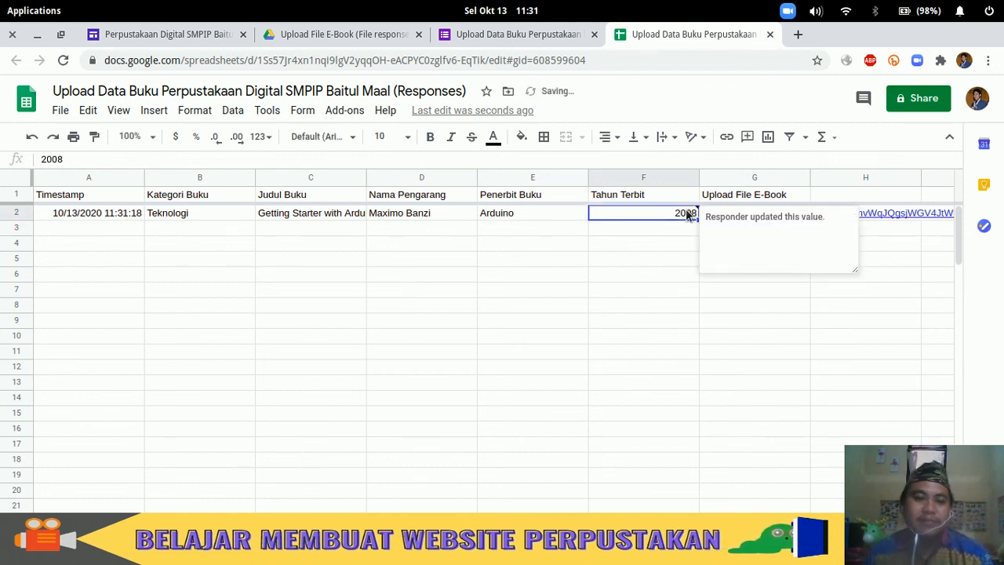
- Return to the form editor, look over the questions, and copy the form's shortened share link
click(521, 37)
click(699, 44)
click(541, 34)
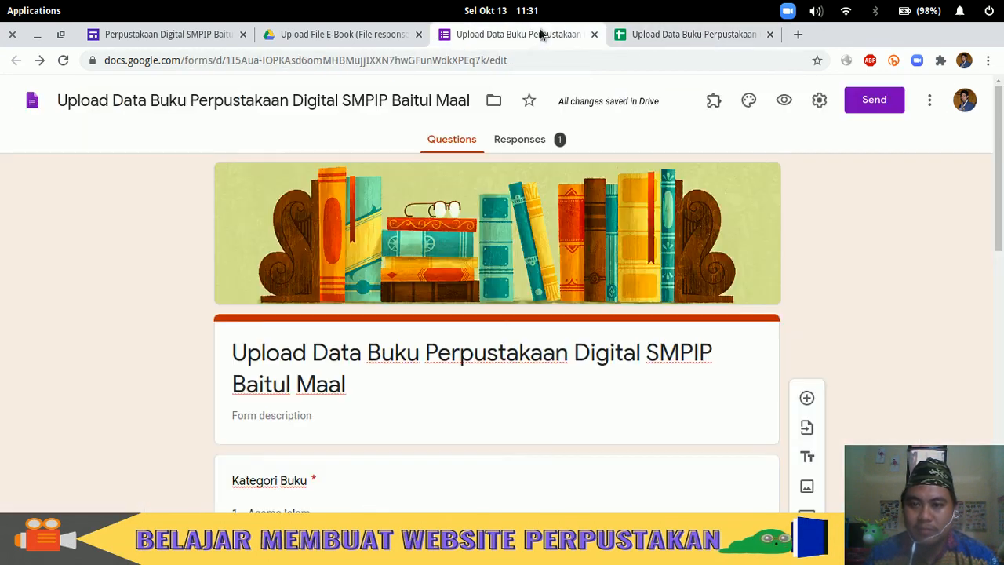
scroll(437, 226, down, 3)
scroll(436, 235, down, 10)
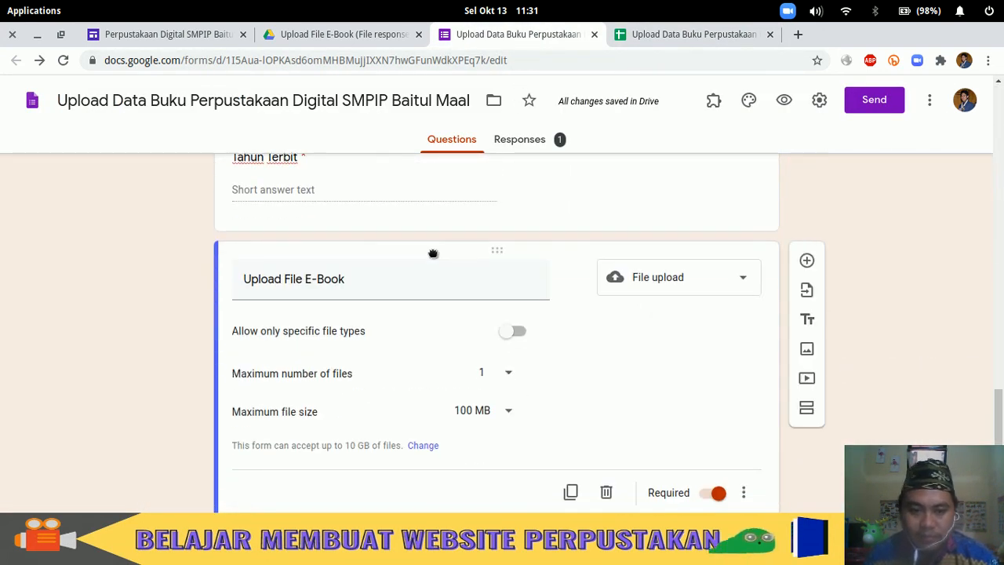
scroll(473, 262, up, 5)
scroll(512, 317, up, 10)
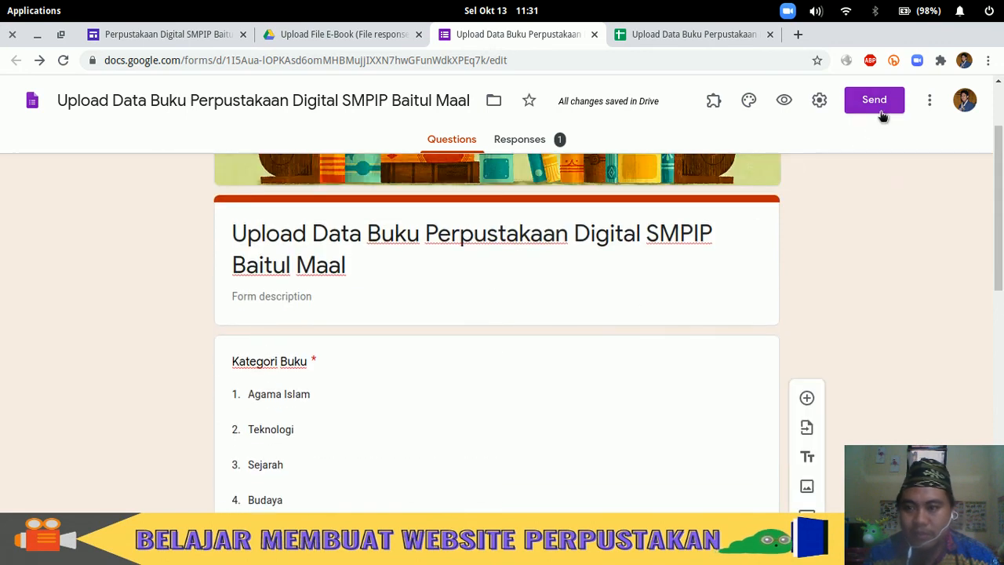
click(874, 101)
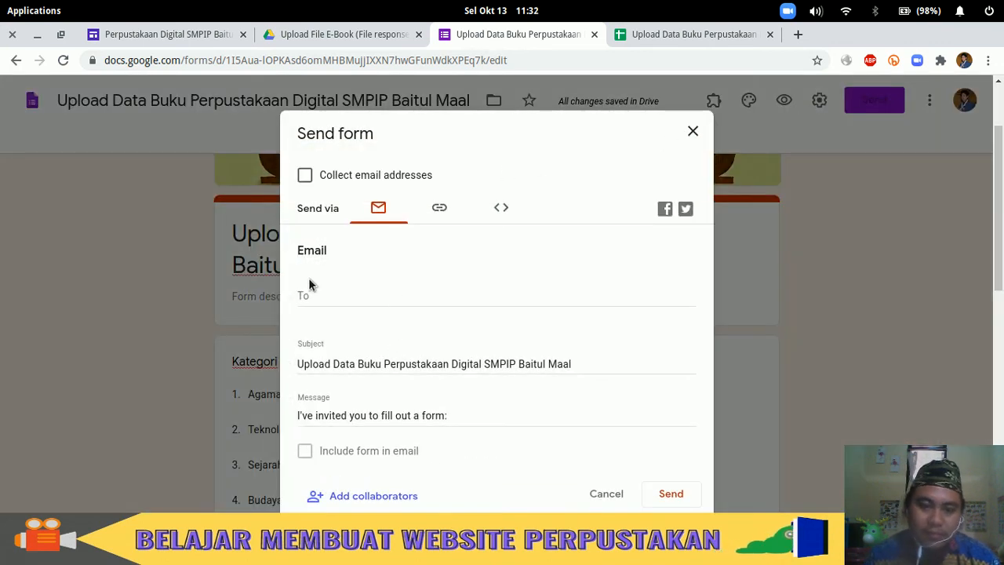
click(439, 207)
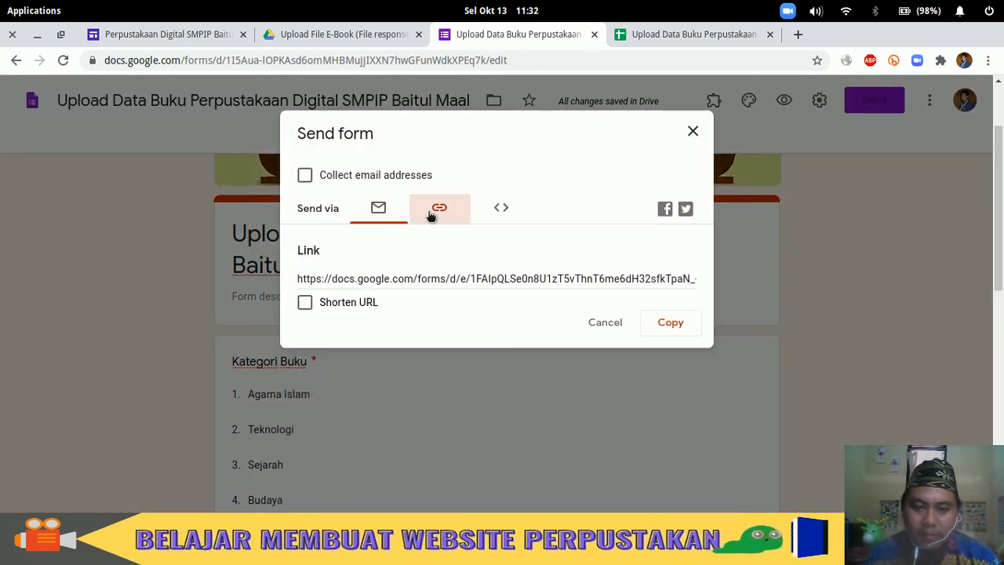
click(347, 302)
click(670, 321)
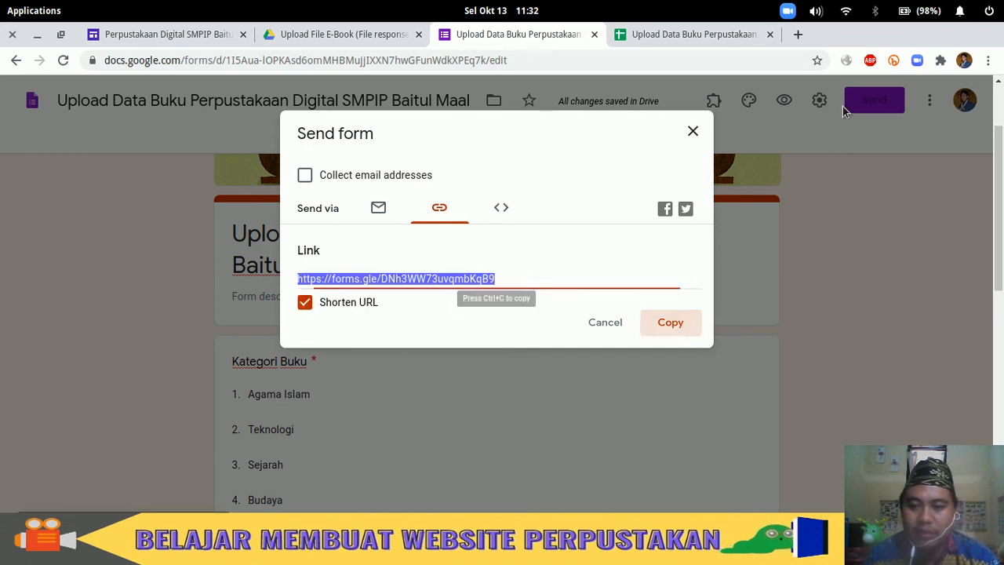
click(693, 132)
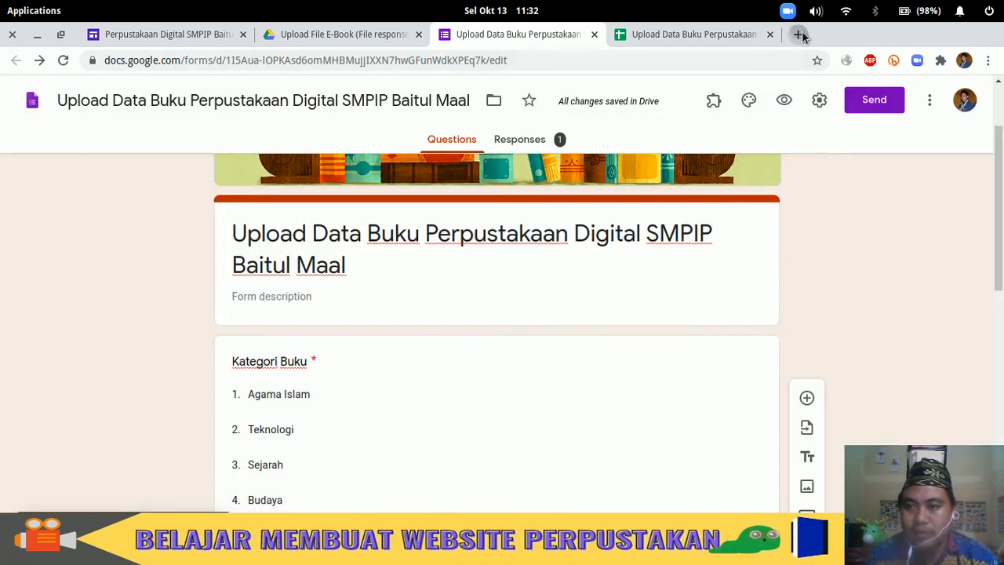
- Open the form from the copied link in a new tab and choose "Sejarah" for "Kategori Buku"
click(799, 34)
key(ctrl+v)
key(Return)
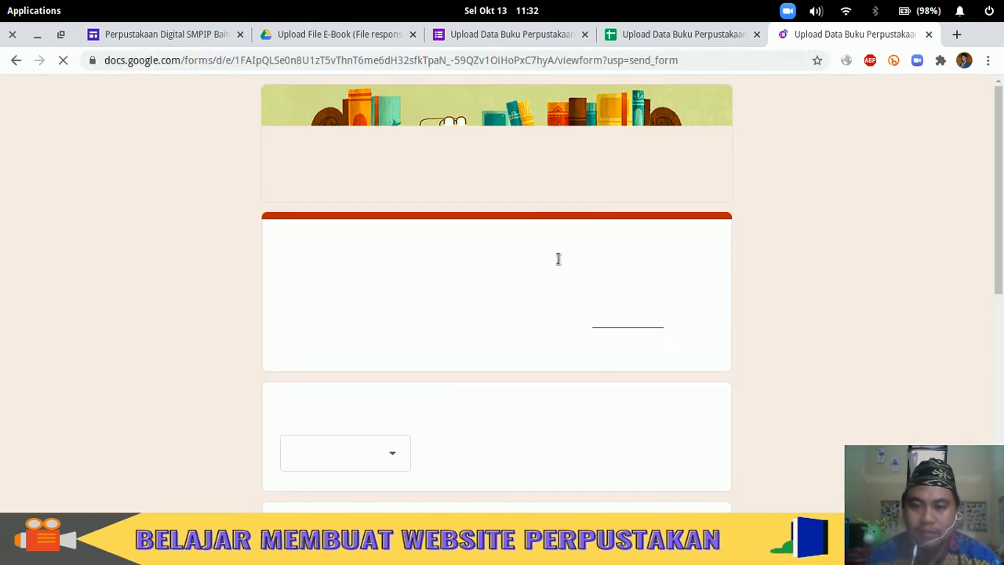
scroll(416, 314, down, 3)
click(375, 219)
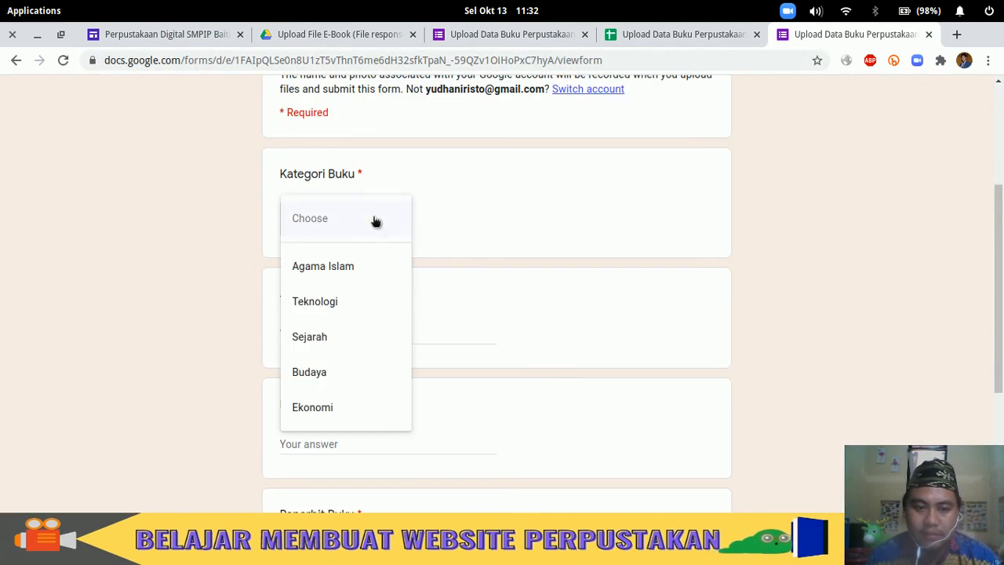
click(329, 338)
- Upload "sirah nabawiyah ( PDFDrive ).pdf" from the Downloads folder under "Upload File E-Book"
scroll(437, 361, down, 5)
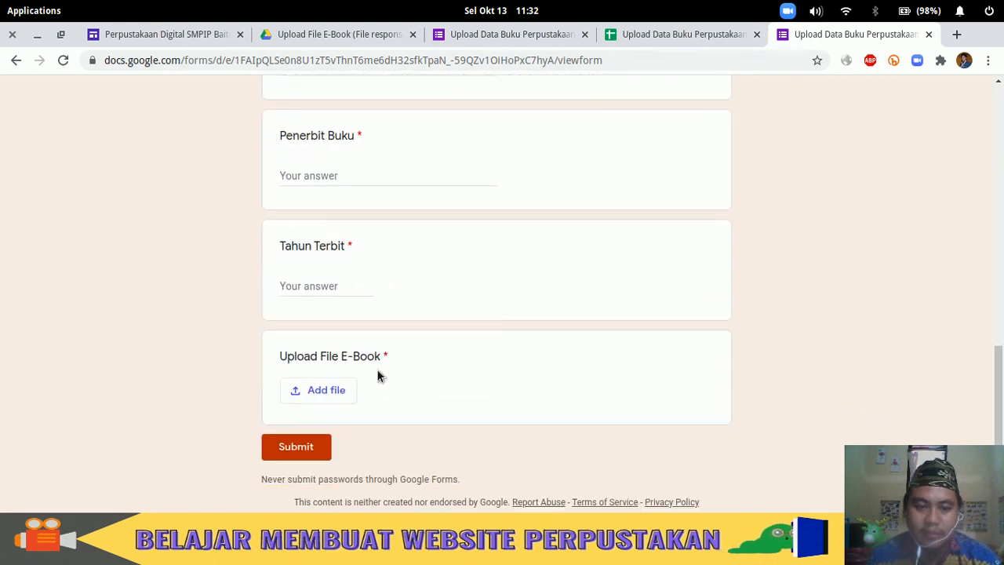
click(316, 390)
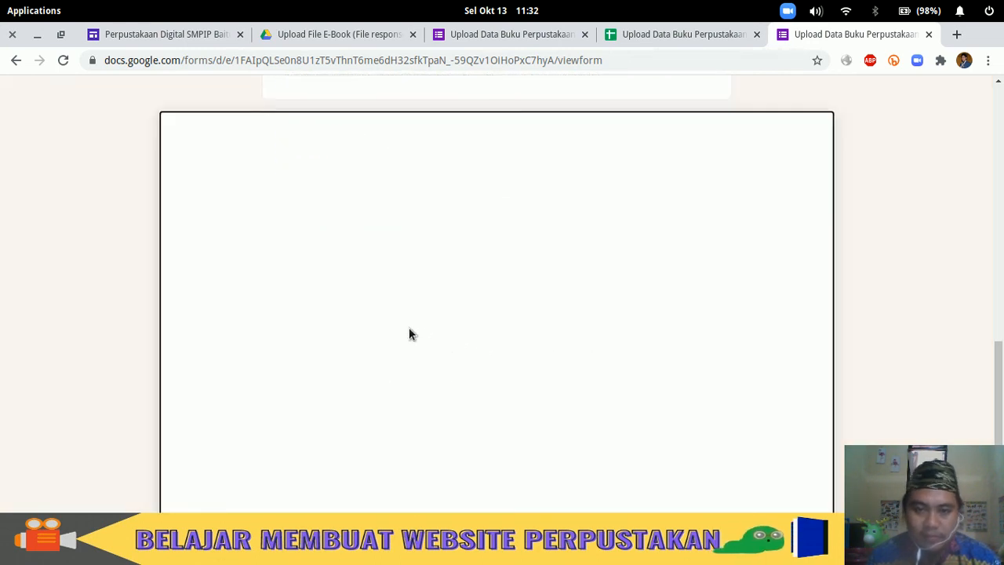
click(535, 335)
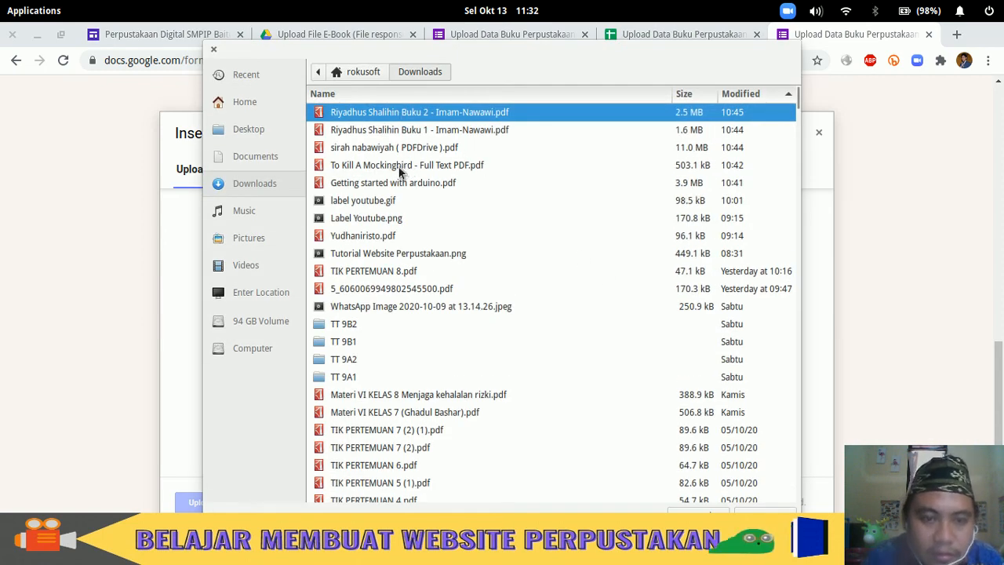
click(419, 149)
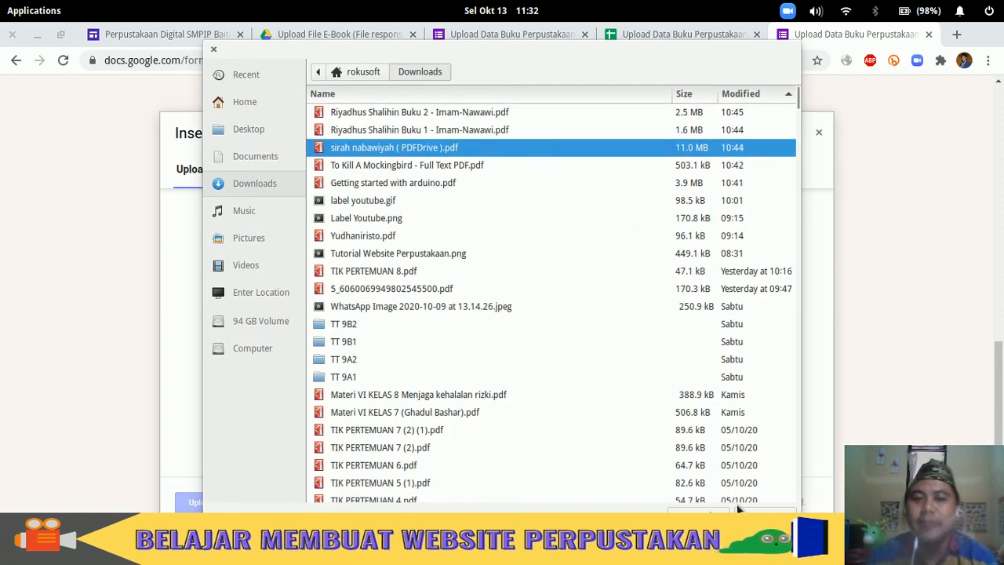
click(765, 515)
click(194, 497)
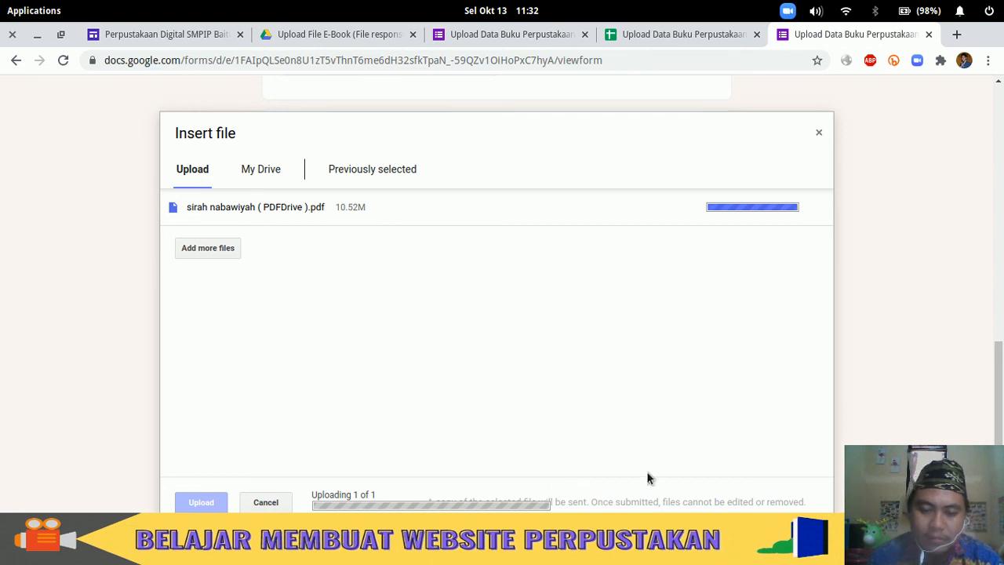
- Enter "Shirah Nabawiyah" for "Judul Buku" and fill in a placeholder author under "Nama Pengarang"
scroll(371, 408, up, 5)
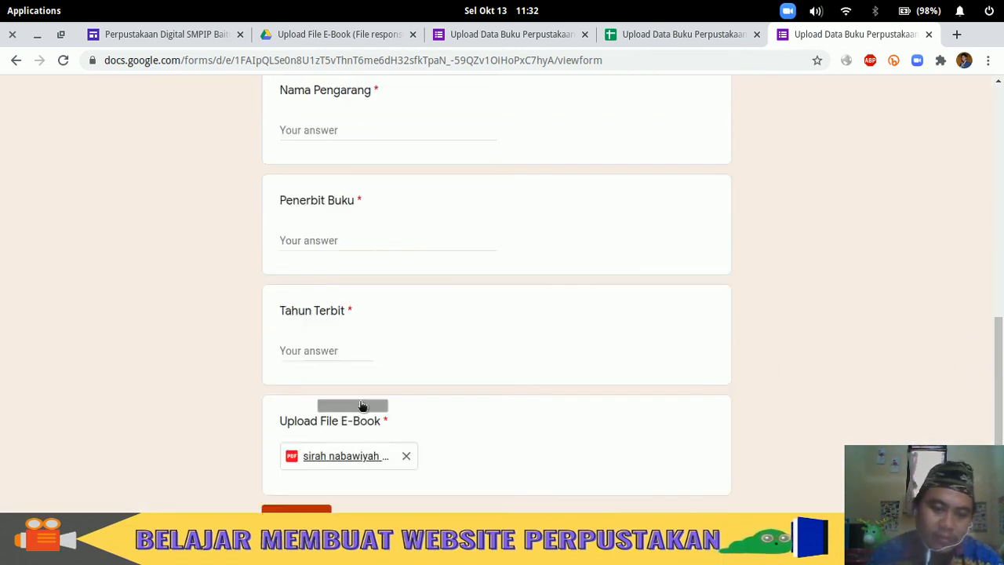
click(323, 307)
text(Shirah Na)
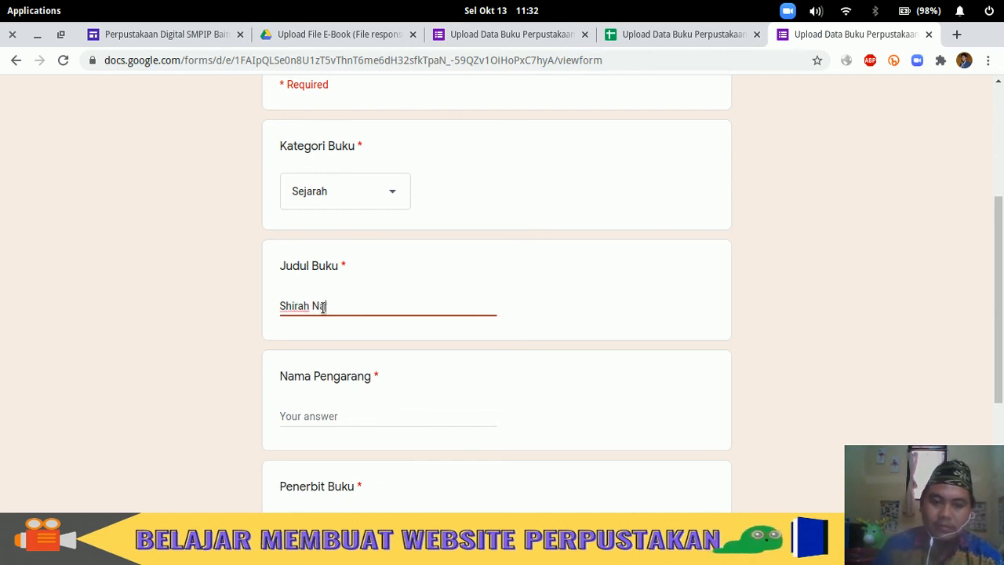
text(bawiyah)
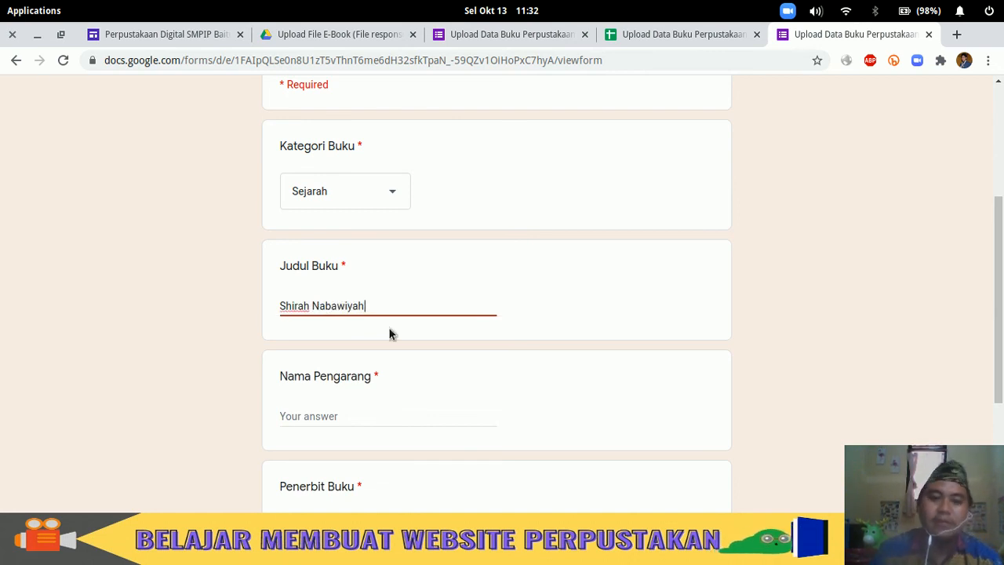
click(391, 423)
text(Fulan)
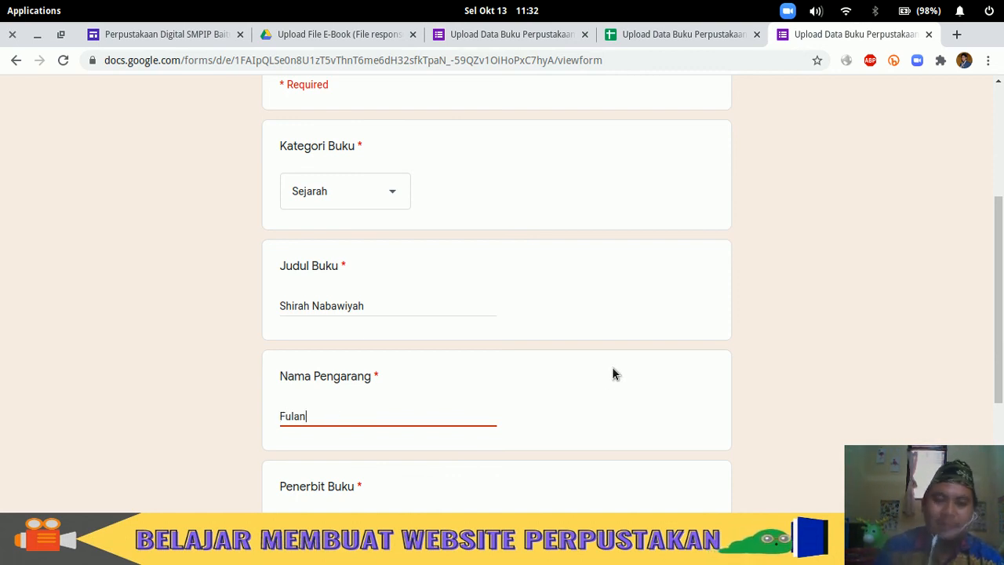
- Enter "Penerbit" for "Penerbit Buku" and 2010 for "Tahun Terbit"
scroll(589, 415, down, 3)
click(325, 255)
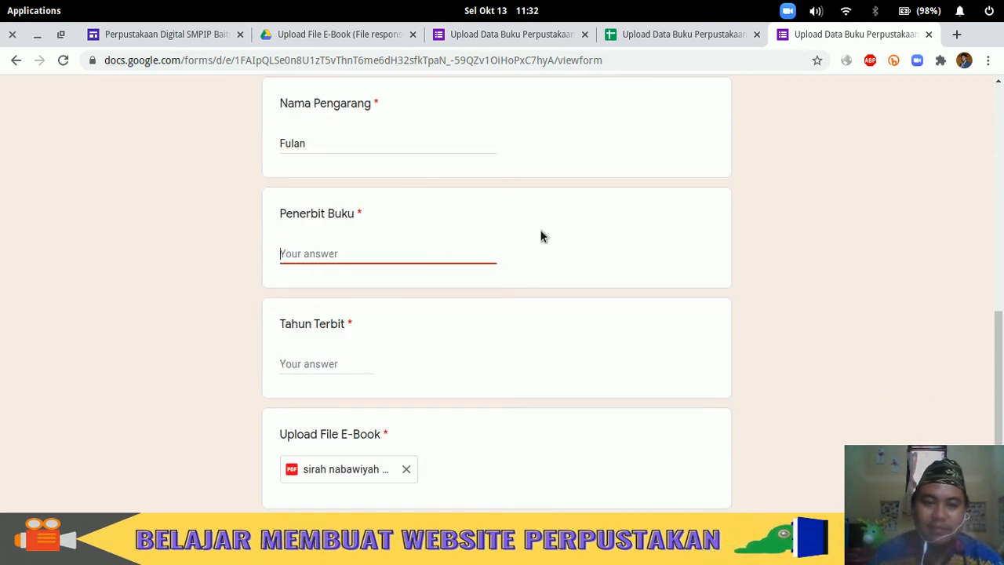
text(Penerbit)
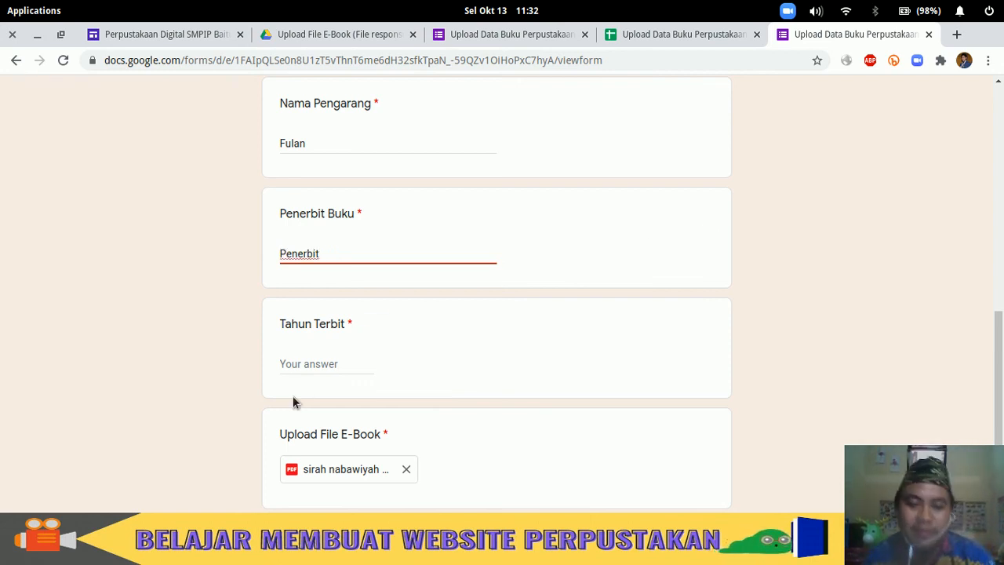
click(308, 365)
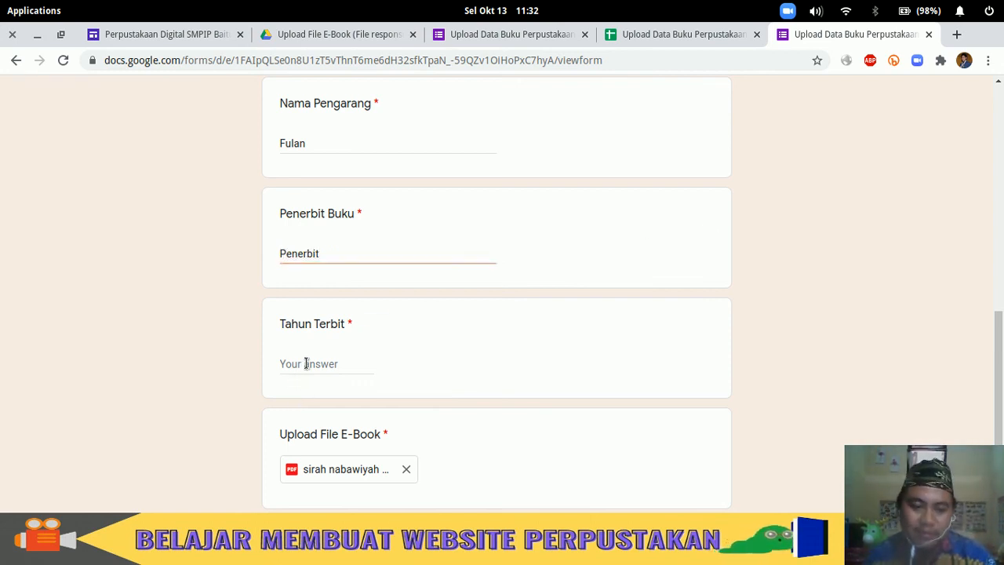
text(2010)
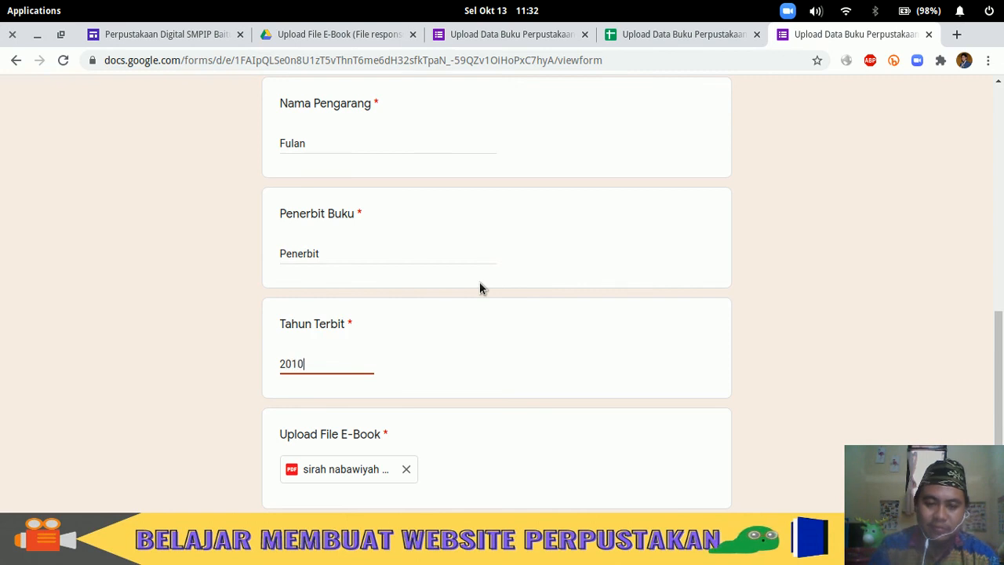
- Review the second book's answers and submit the form
scroll(512, 289, down, 2)
scroll(310, 389, up, 5)
scroll(319, 396, down, 5)
click(297, 446)
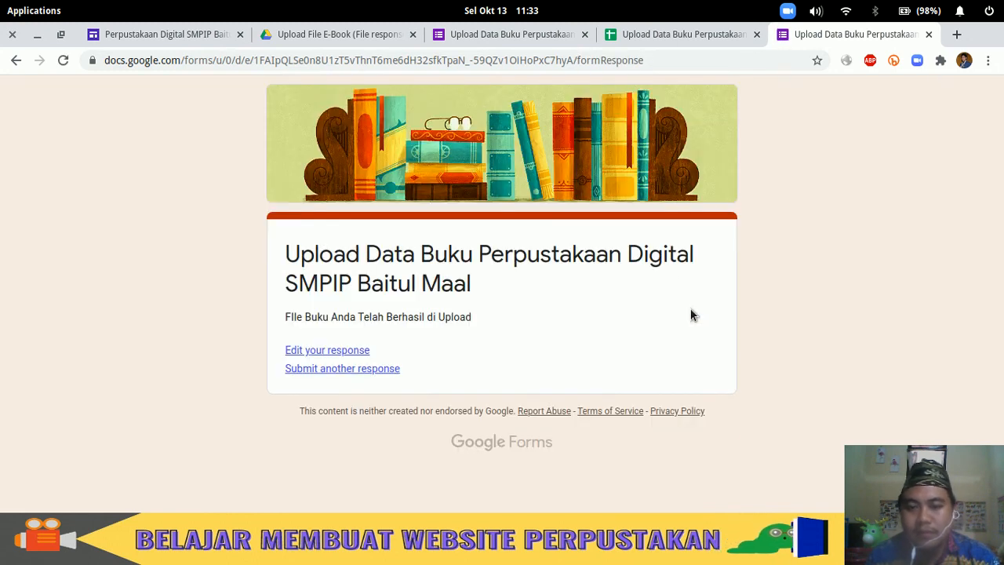
- Check the second book's row in the response spreadsheet and its PDF in the Drive upload folder, then return to the form editor
click(672, 35)
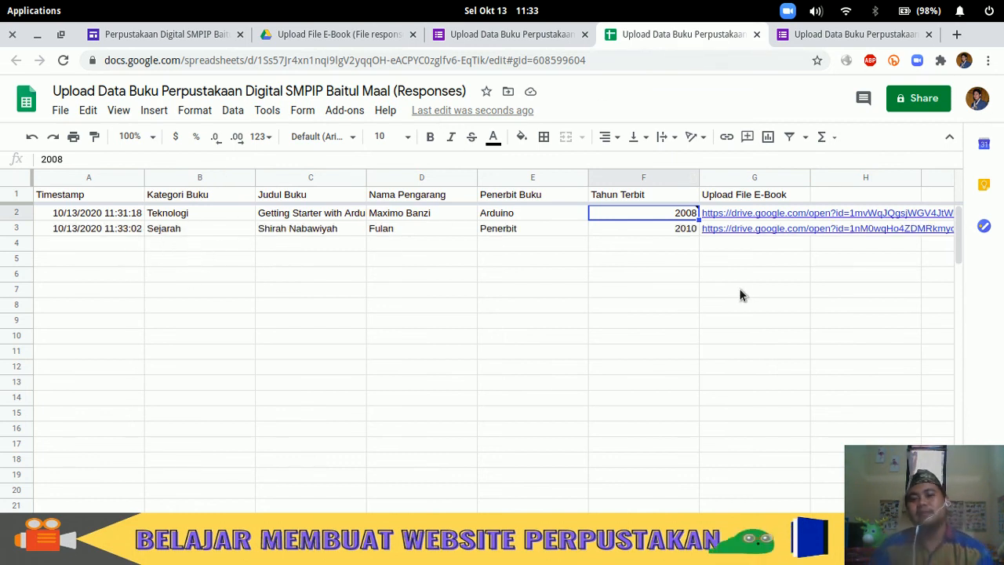
click(854, 35)
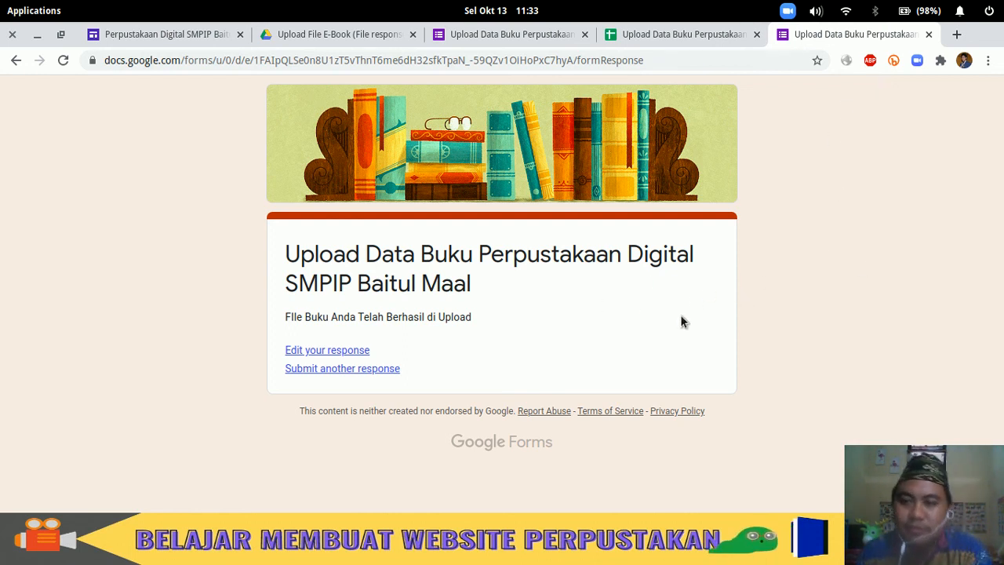
click(180, 36)
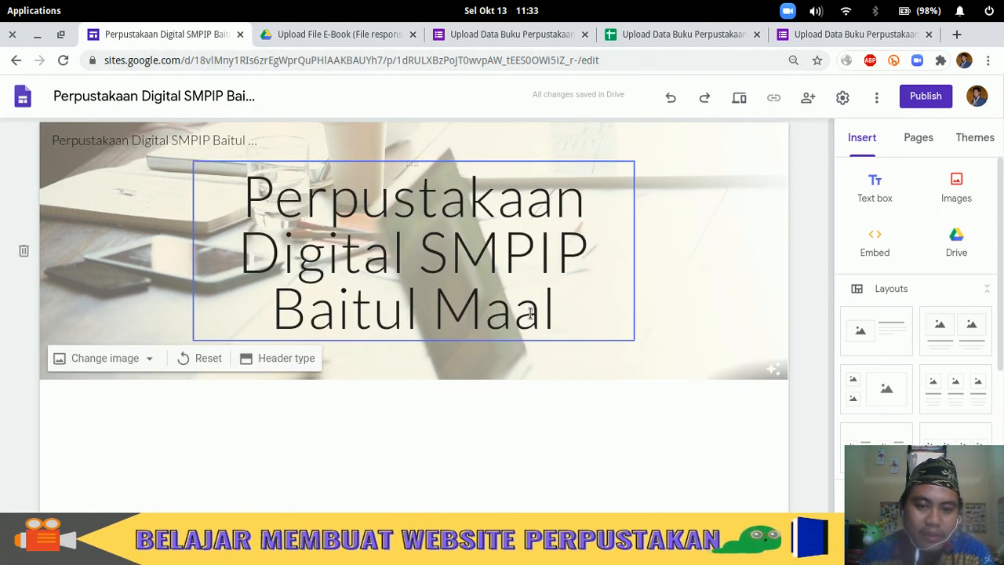
click(347, 40)
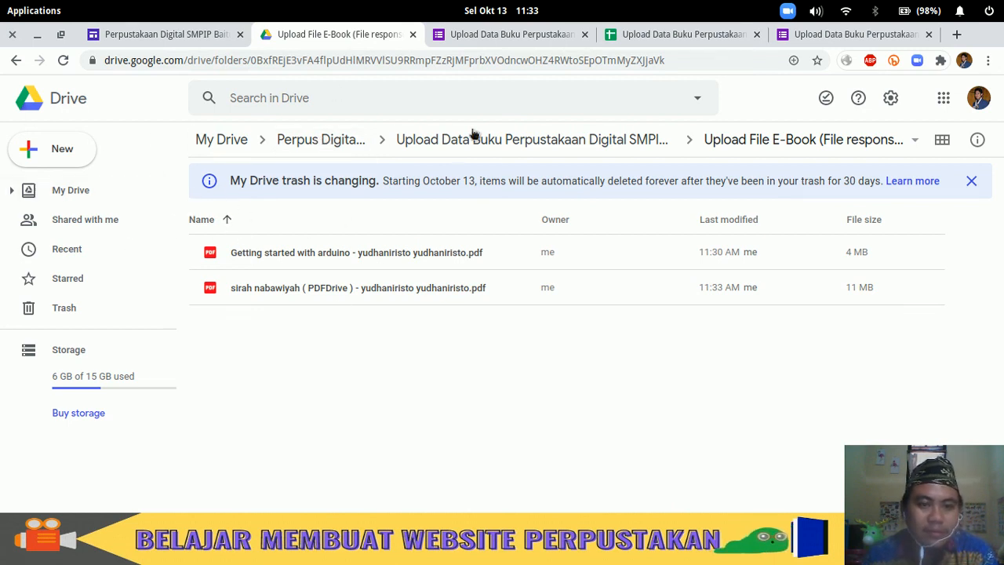
click(488, 39)
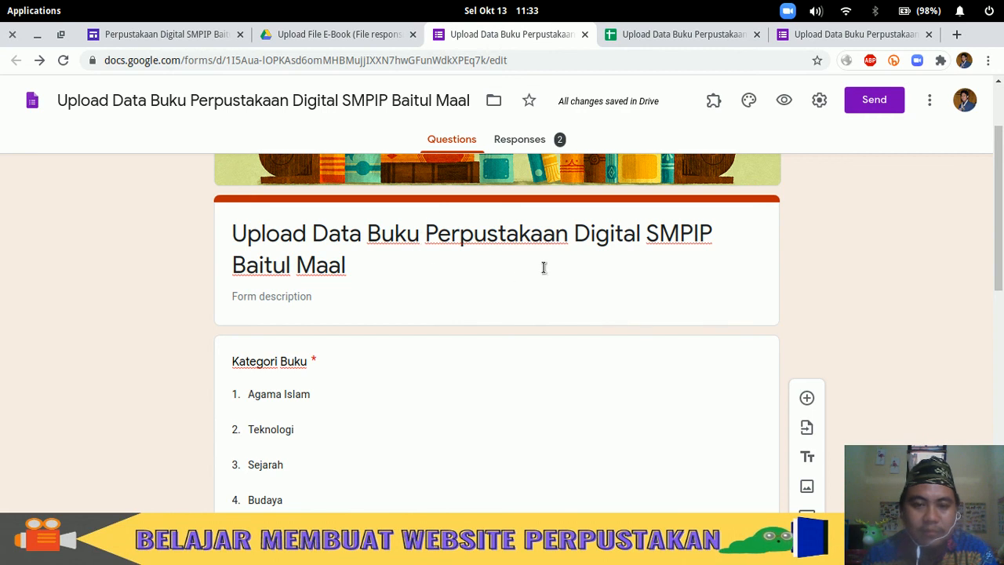